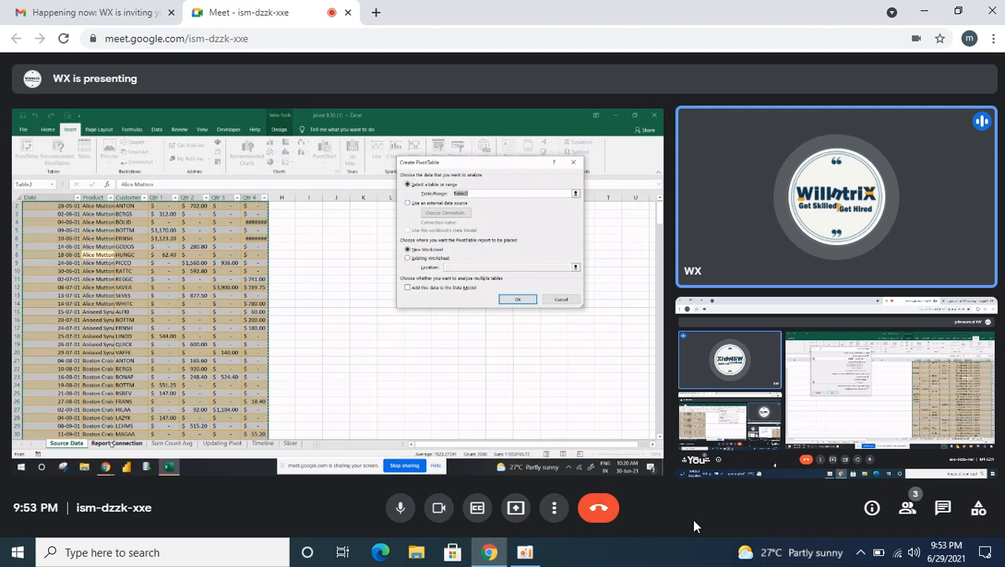
- Minimize the self-view tile, dismissing its video notice, and show the meeting in full screen
mouse_move(814, 402)
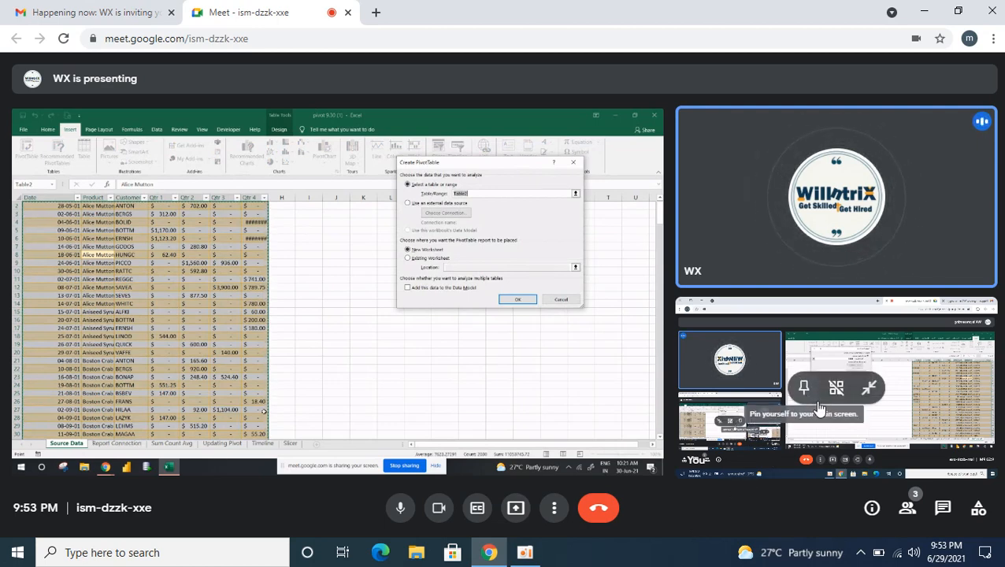
click(865, 392)
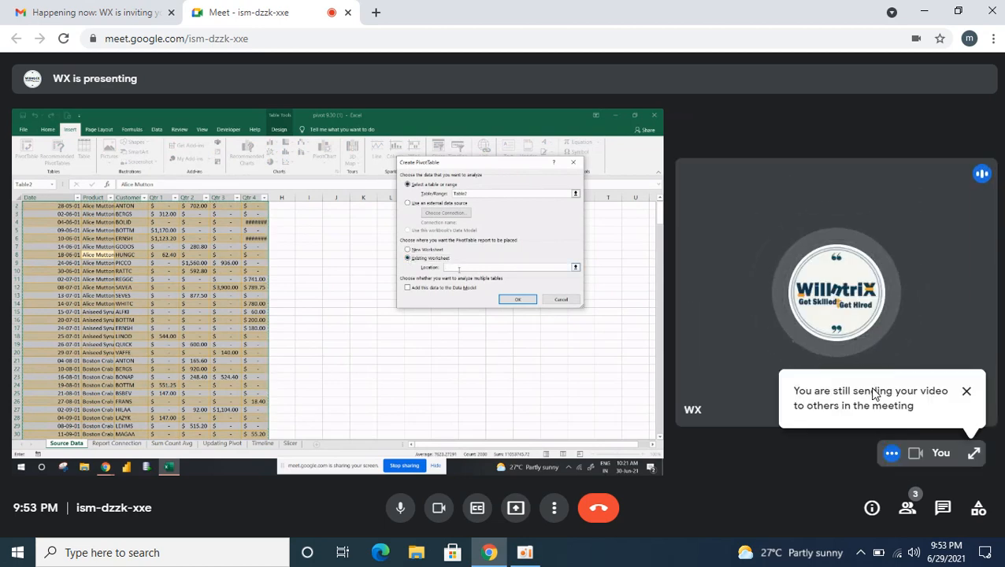
click(966, 392)
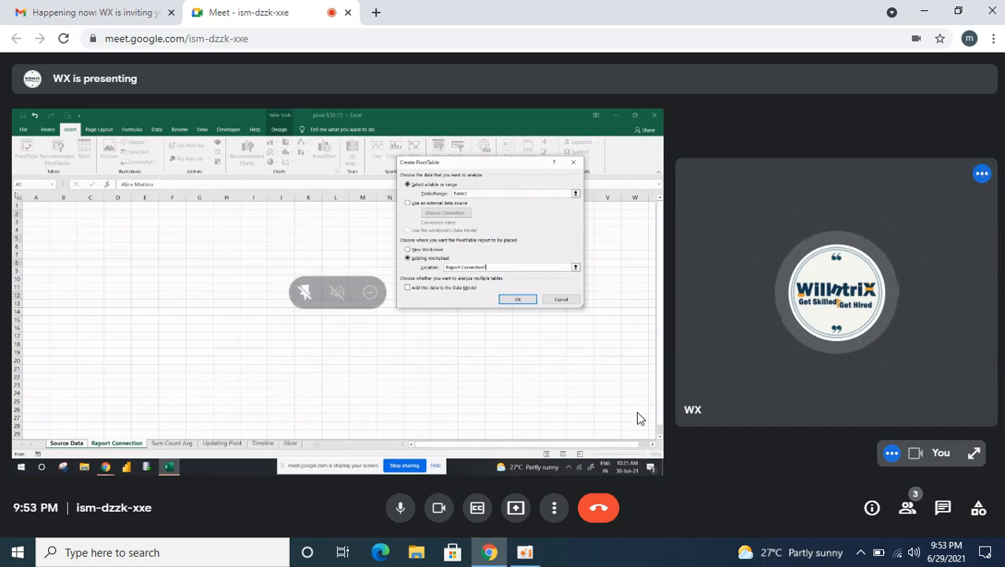
click(554, 511)
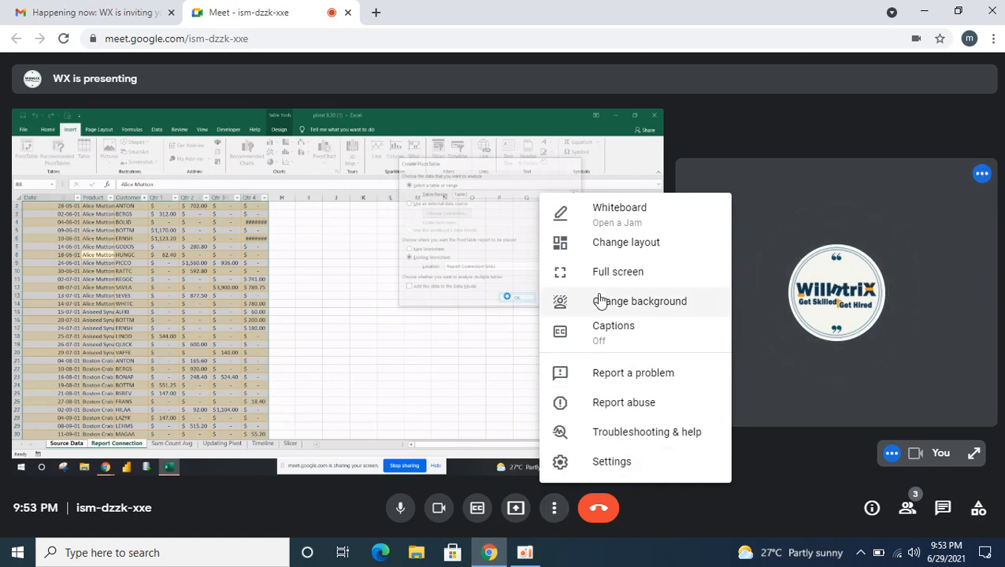
click(617, 274)
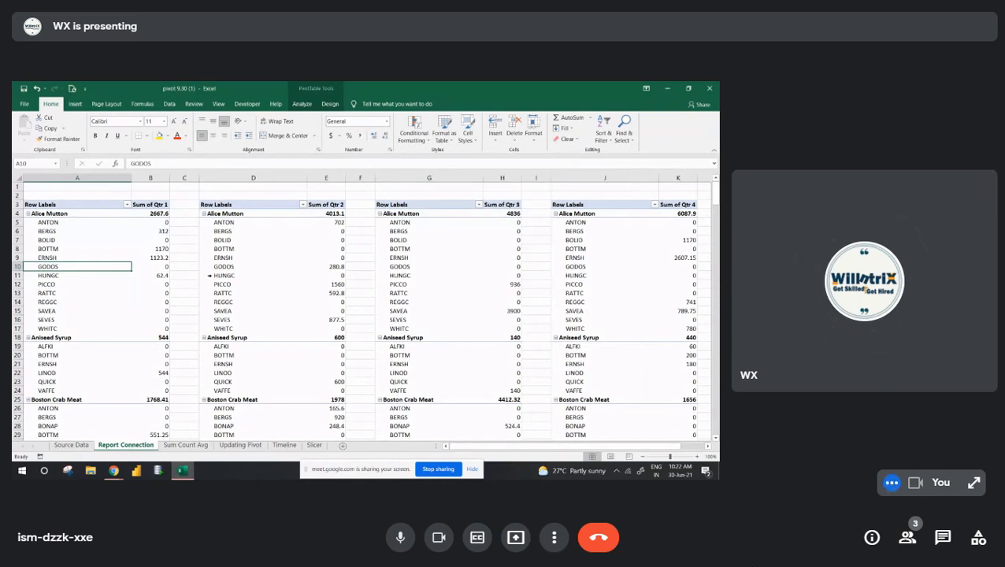
- Insert a 2-D clustered column chart from the Qtr 1 pivot table and place it, reduced in size, over that table's lower rows
click(73, 224)
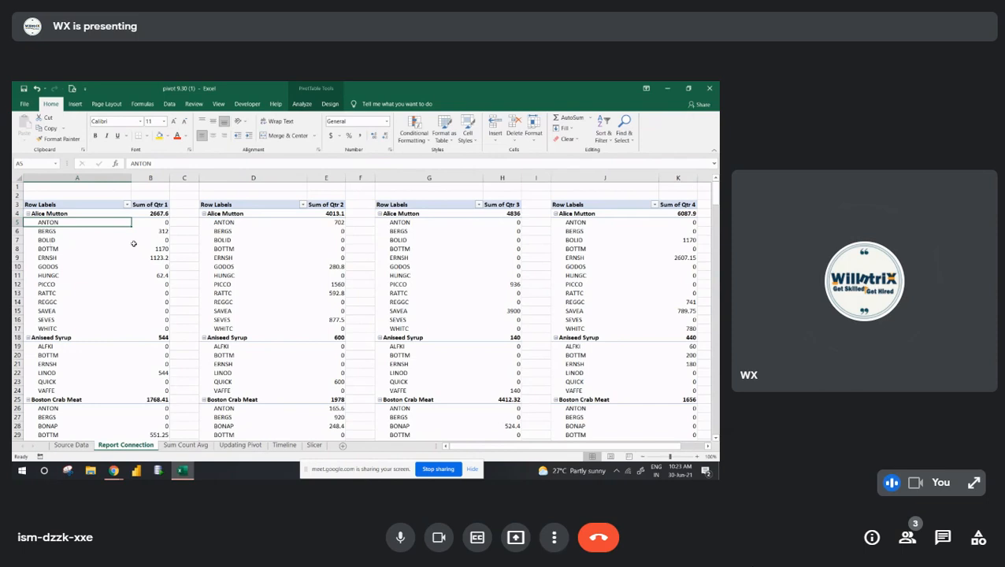
click(67, 235)
click(82, 233)
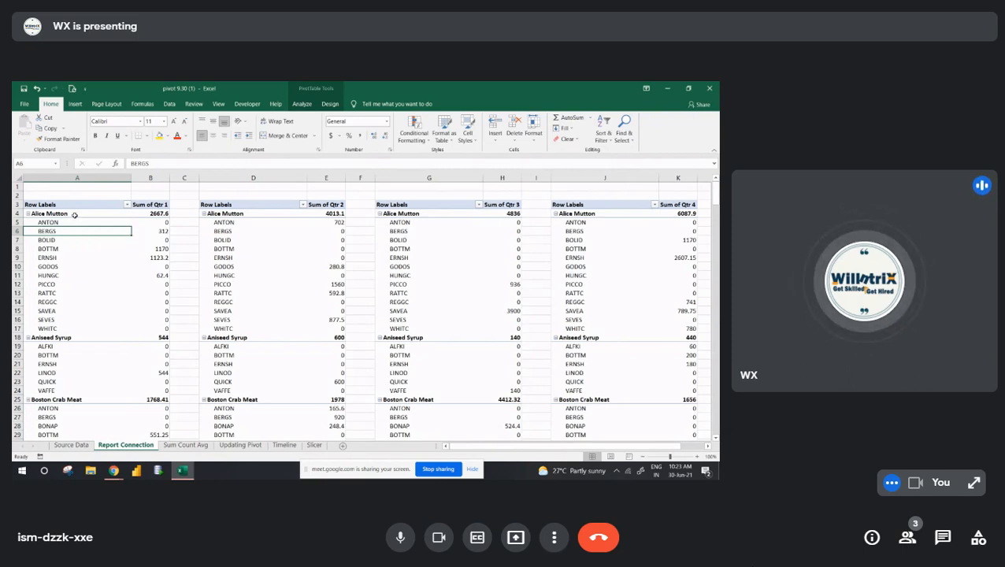
click(75, 215)
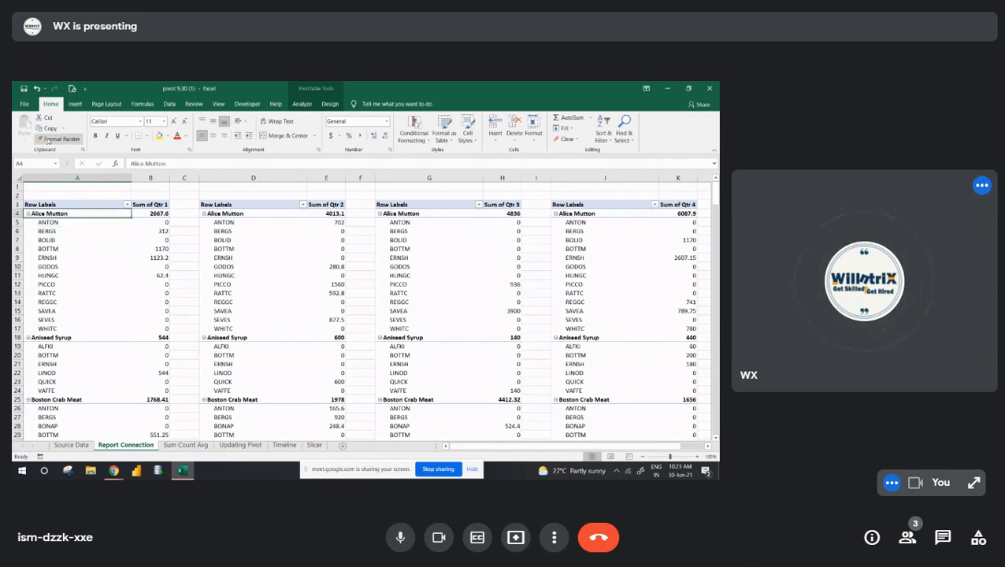
click(74, 103)
click(295, 118)
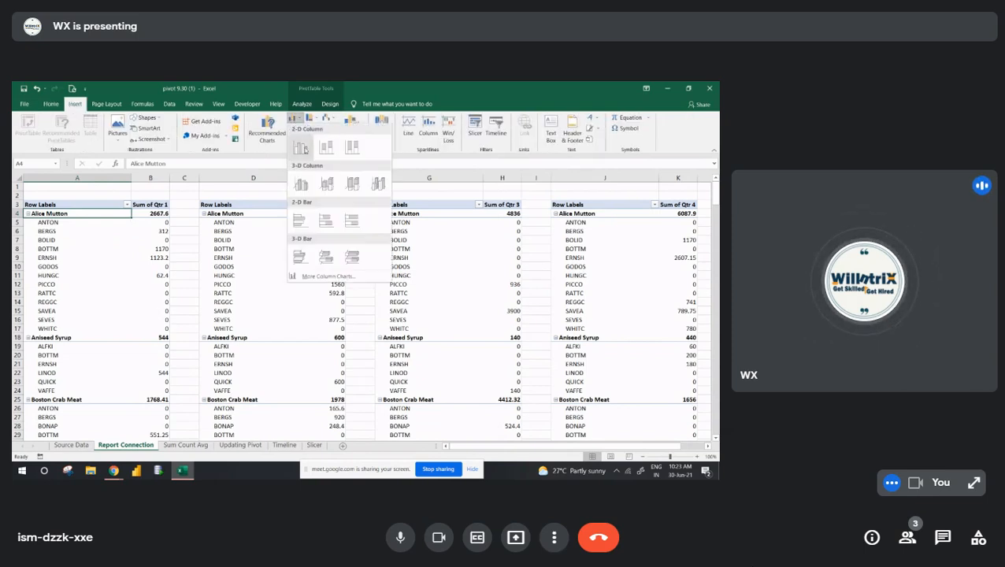
click(303, 149)
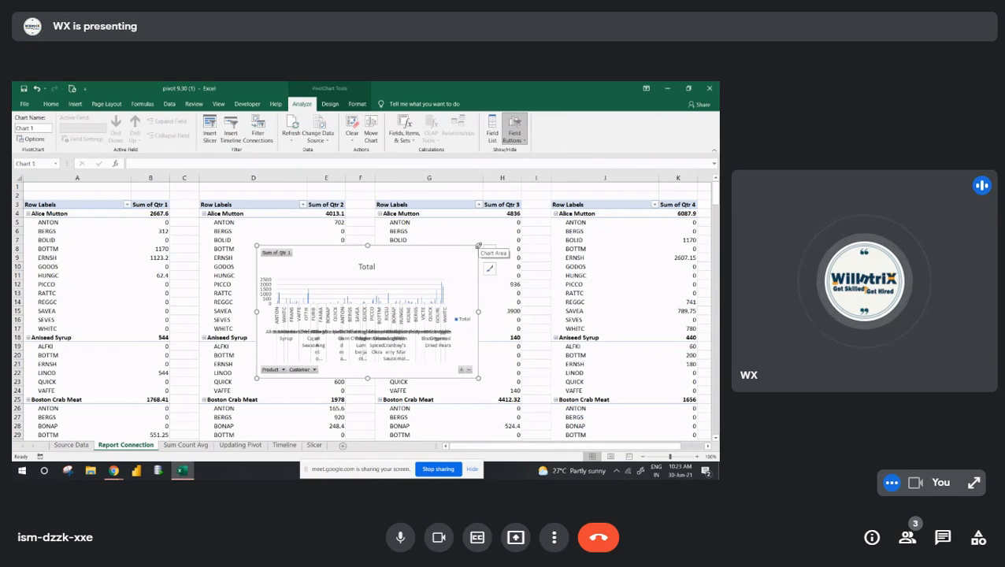
mouse_move(479, 246)
mouse_down()
mouse_move(379, 265)
mouse_move(237, 322)
mouse_move(142, 337)
mouse_up()
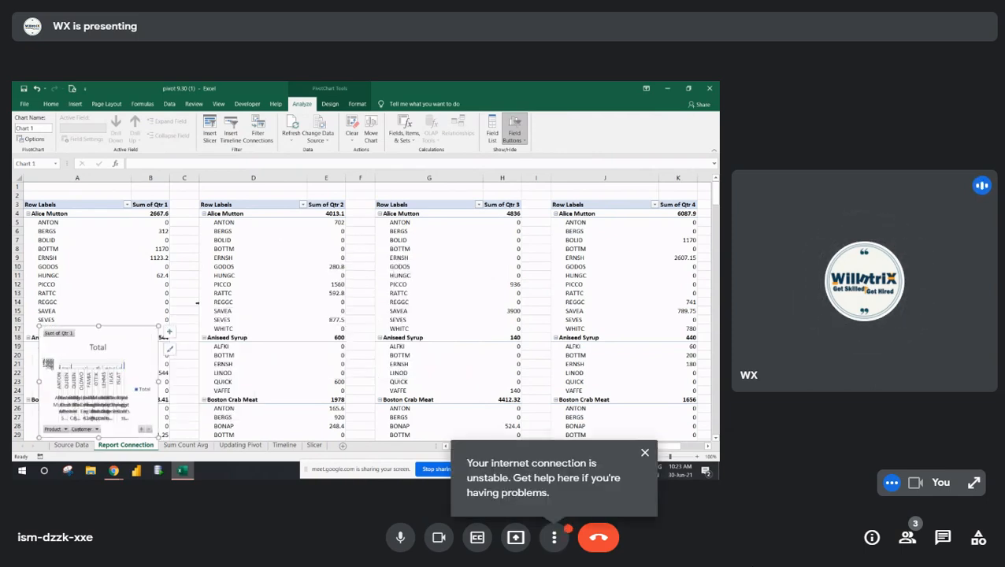
- Insert a 2-D clustered column chart from the Qtr 2 pivot table and place it, reduced in size, over that table's lower rows
click(236, 233)
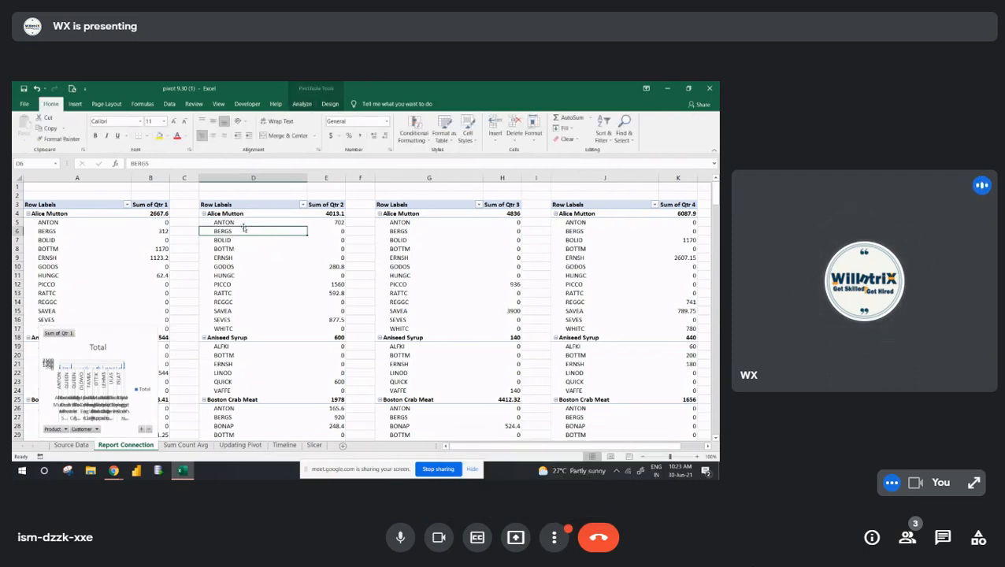
click(76, 103)
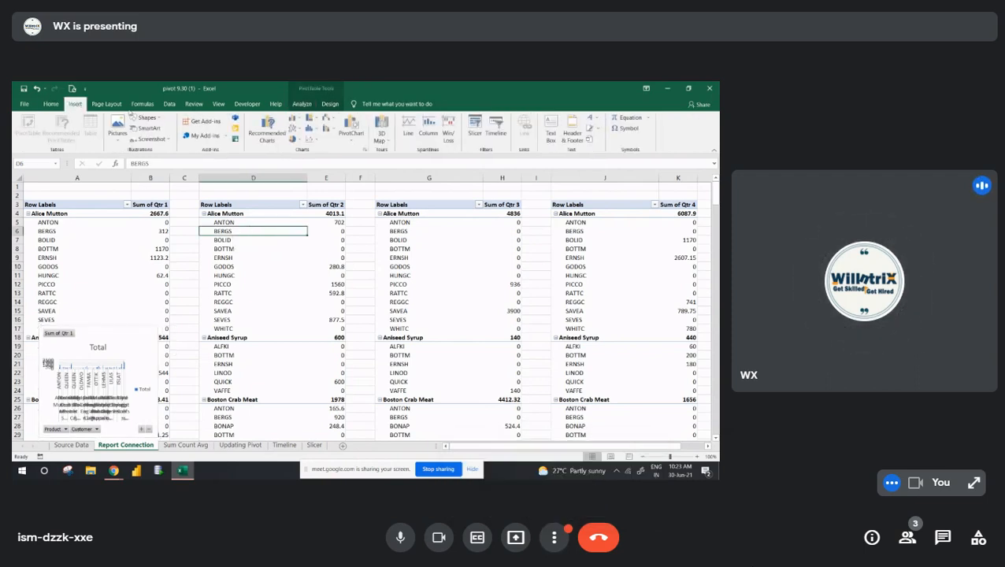
click(296, 118)
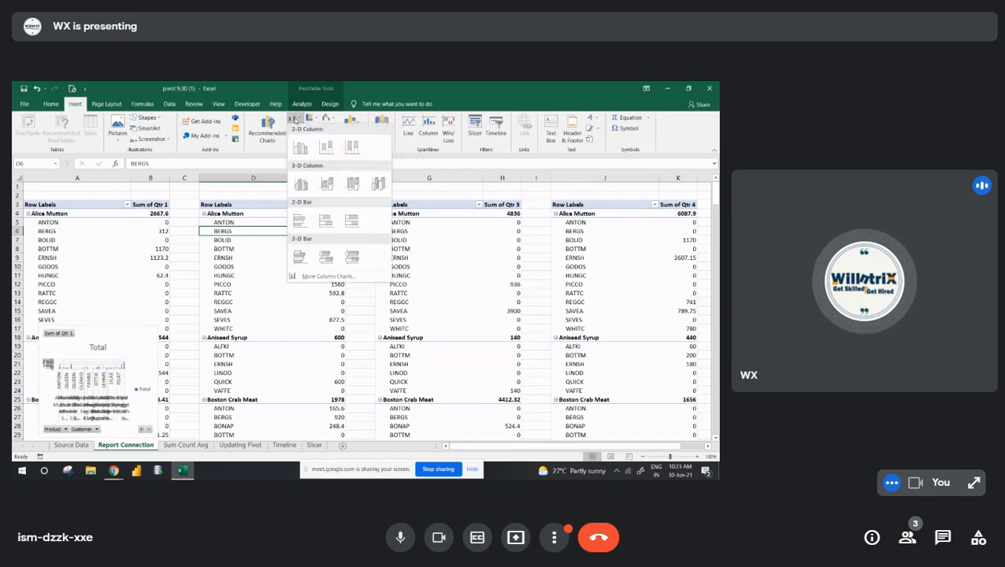
click(300, 150)
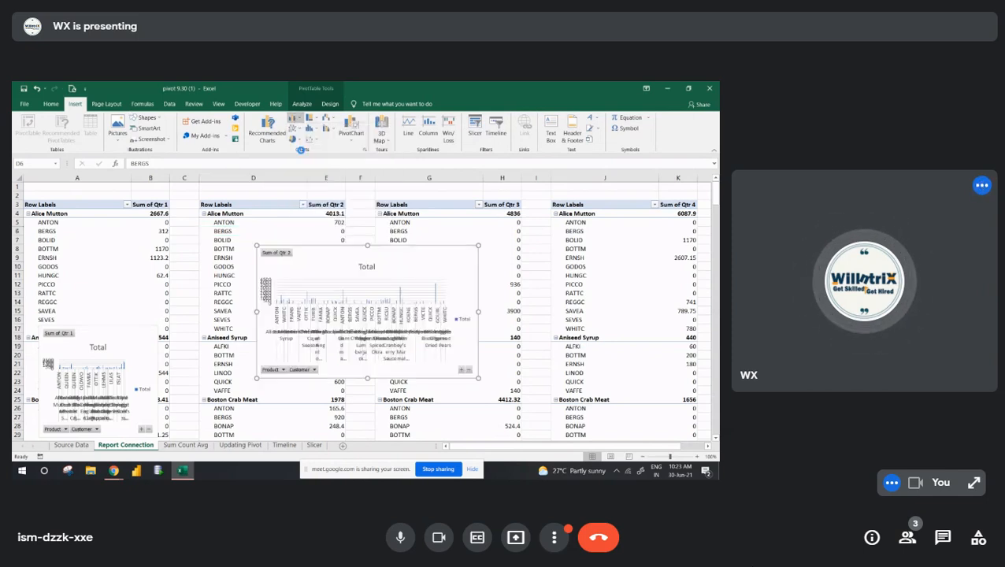
drag(386, 279, 291, 366)
- Insert a 2-D clustered column chart from the Qtr 3 pivot table and place it, reduced in size, over that table's lower rows
click(407, 249)
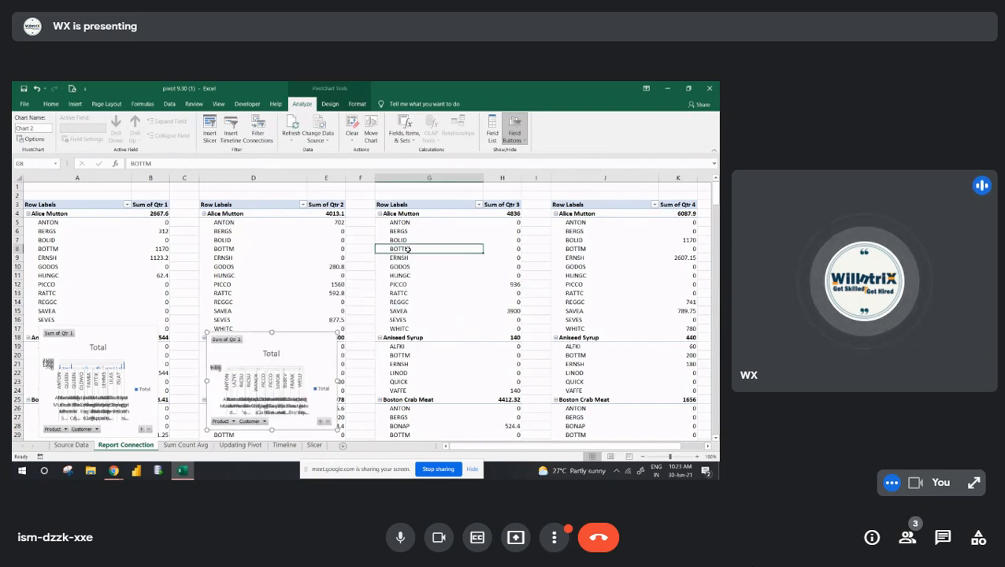
click(77, 104)
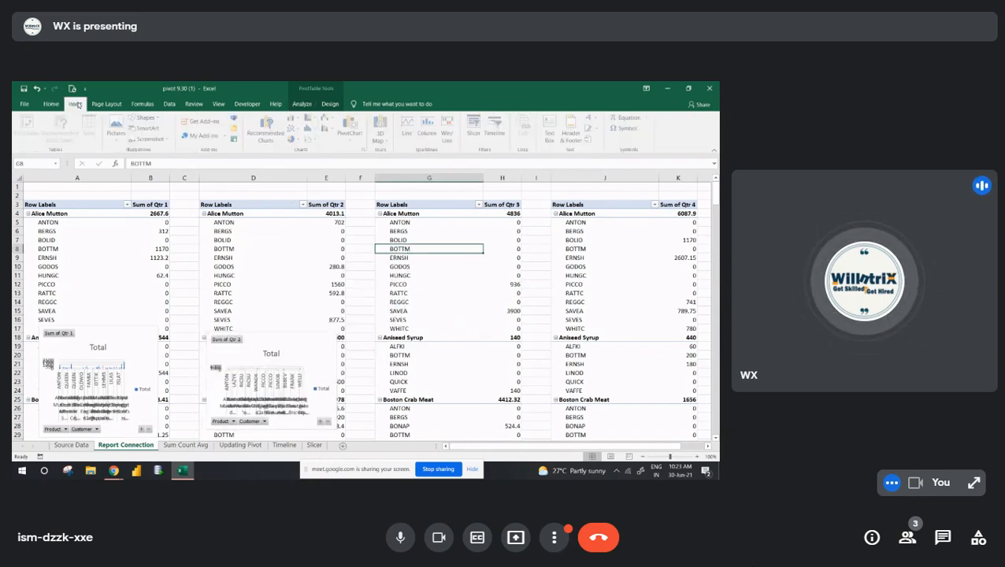
click(295, 118)
click(299, 148)
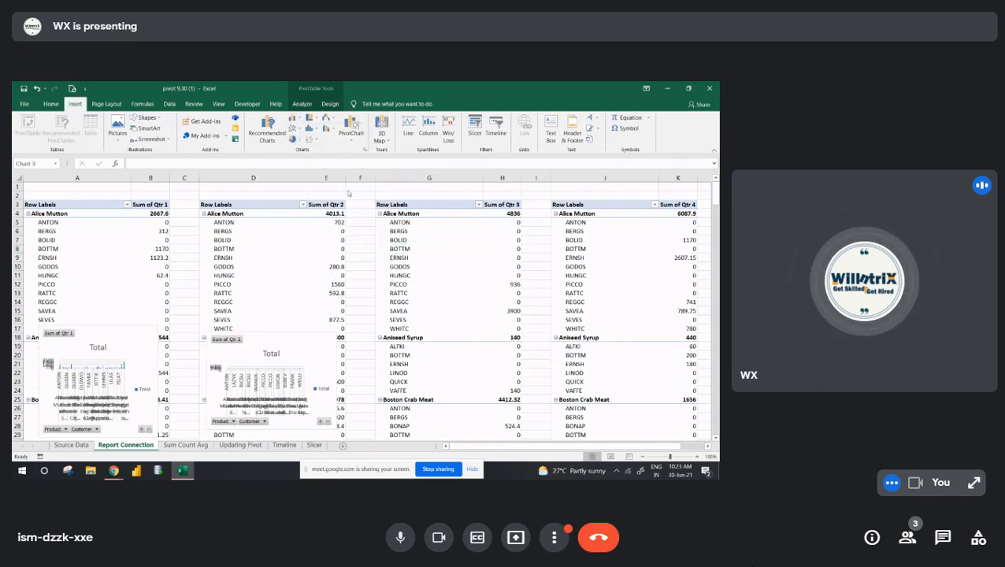
drag(478, 246, 517, 327)
- Insert a 2-D clustered column chart from the Qtr 4 pivot table and place it, reduced in size, over that table's lower rows
click(602, 284)
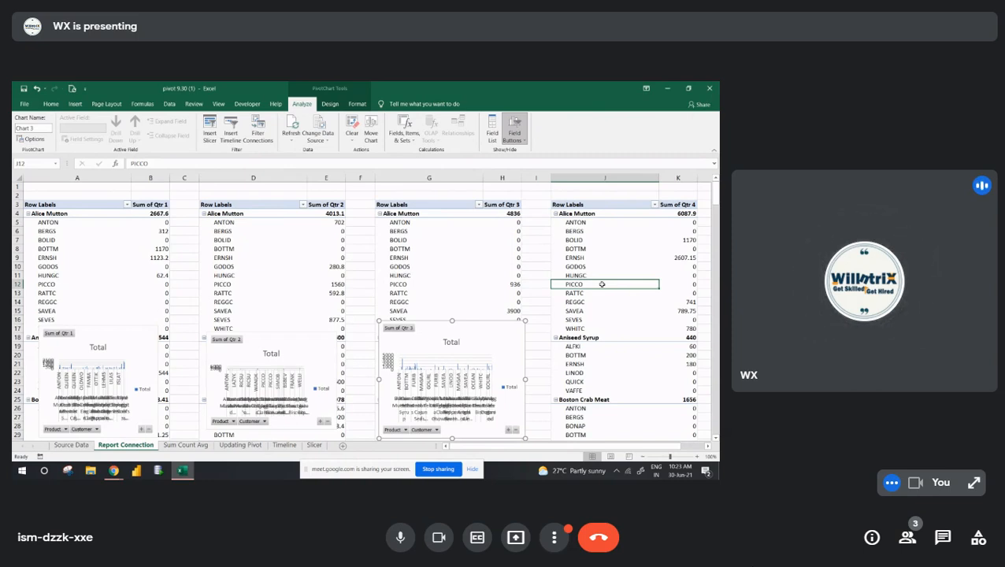
click(75, 104)
click(294, 118)
click(298, 147)
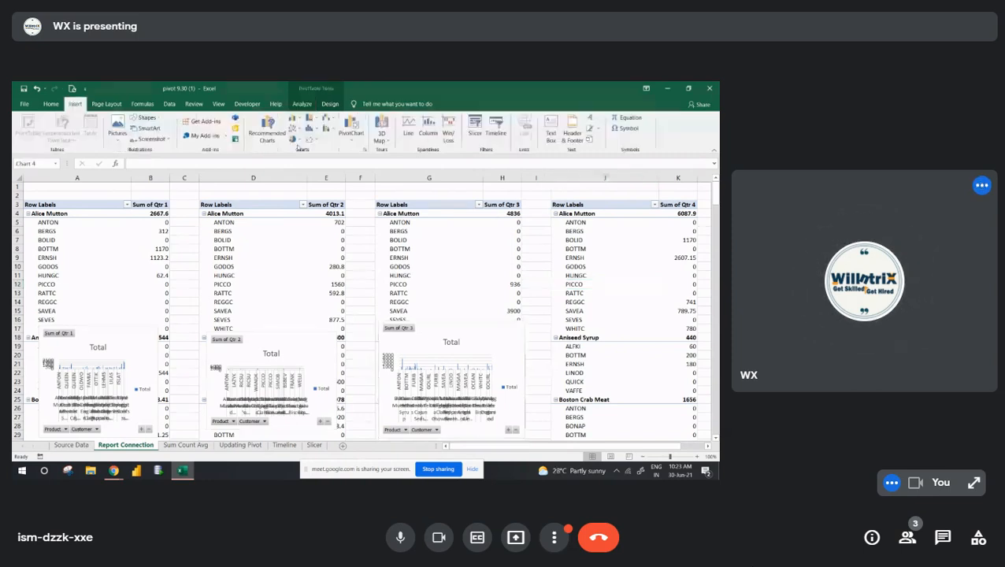
drag(387, 272, 664, 336)
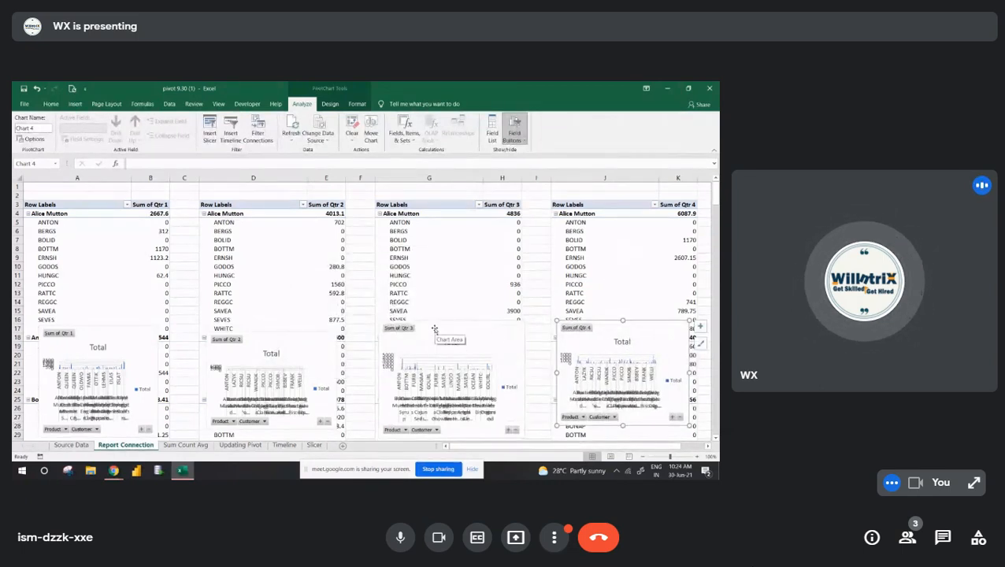
- Insert slicers for the Product and Customer fields of the Qtr 1 pivot table
click(83, 231)
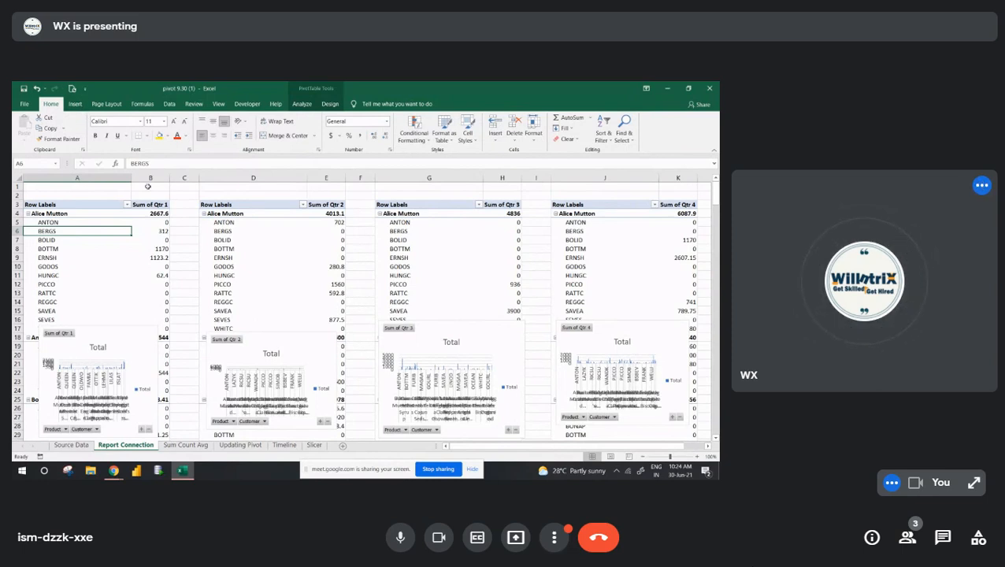
click(303, 105)
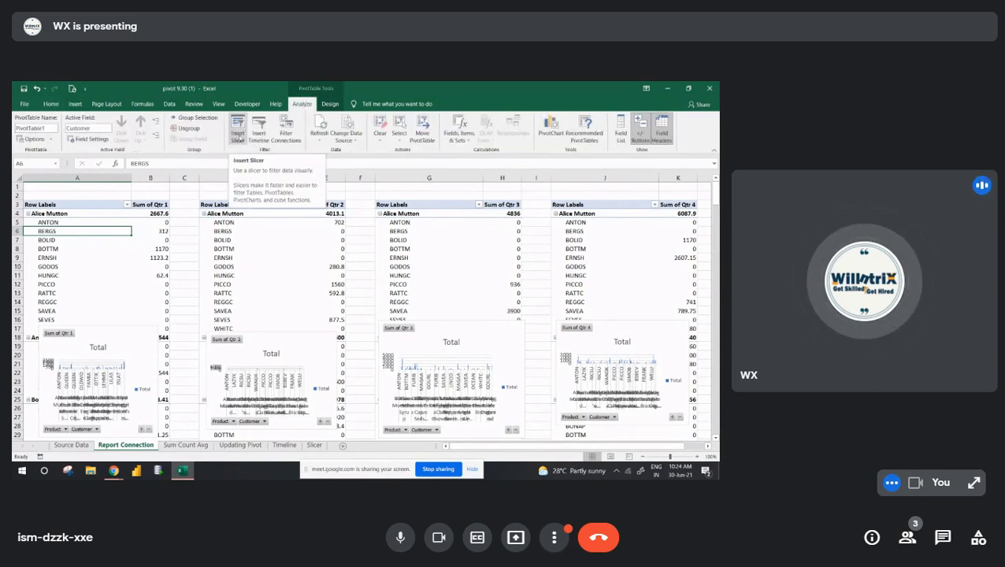
click(237, 135)
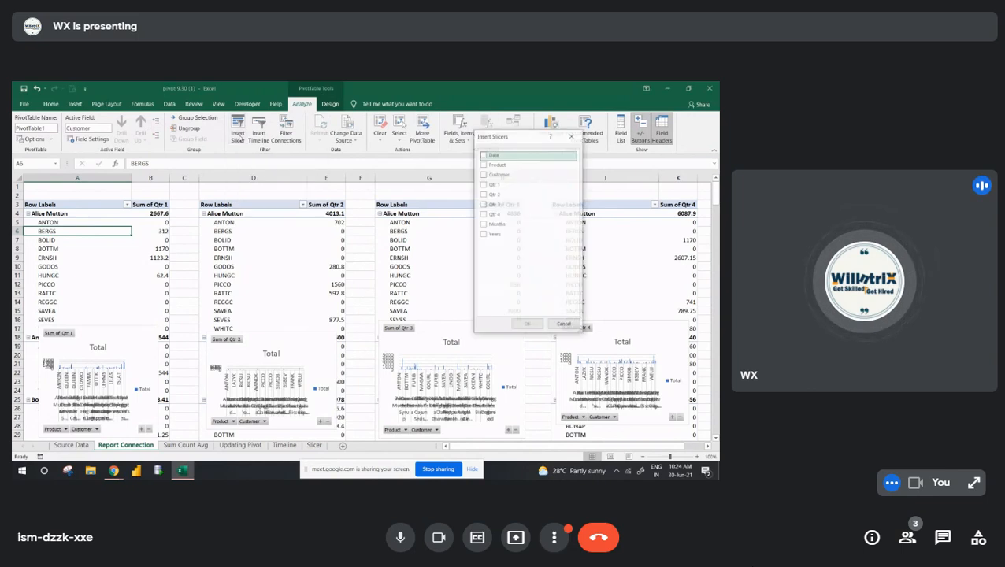
click(483, 165)
click(484, 174)
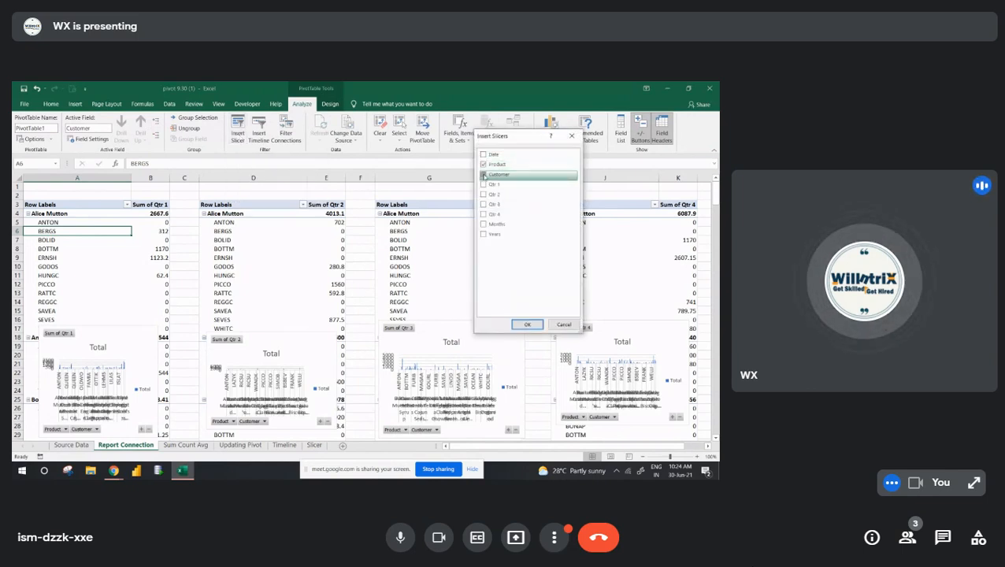
click(527, 324)
- Arrange the Product and Customer slicers side by side over the Qtr 3 pivot table, above its chart
click(398, 273)
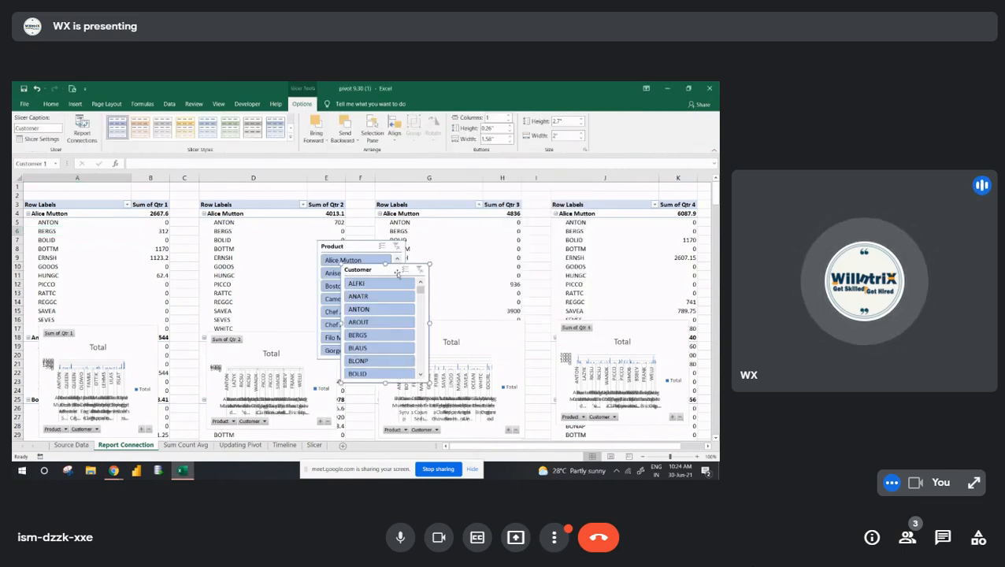
drag(398, 272, 492, 235)
drag(367, 248, 398, 235)
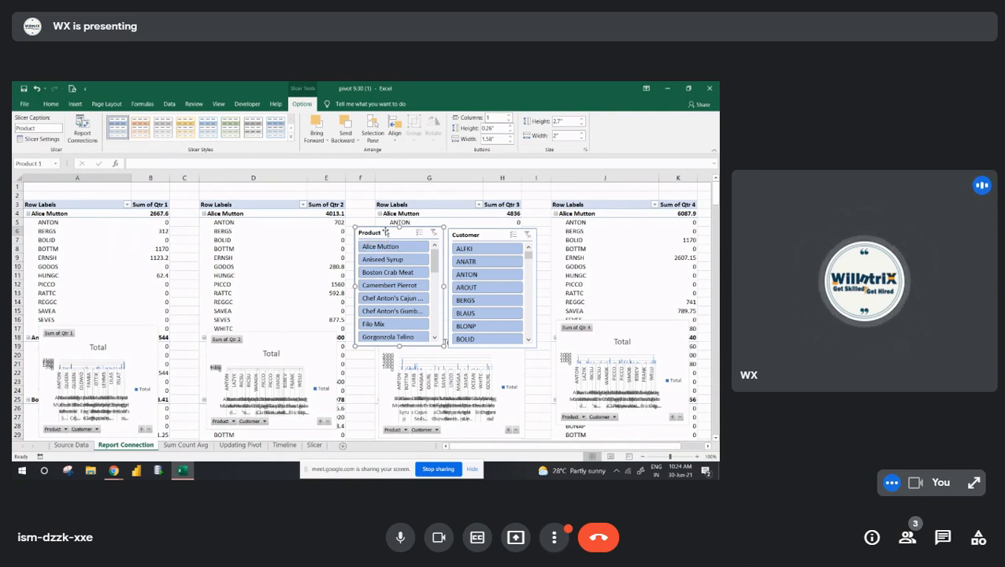
- Apply the light yellow slicer style to the Product slicer and the light orange style to the Customer slicer
click(185, 126)
click(483, 236)
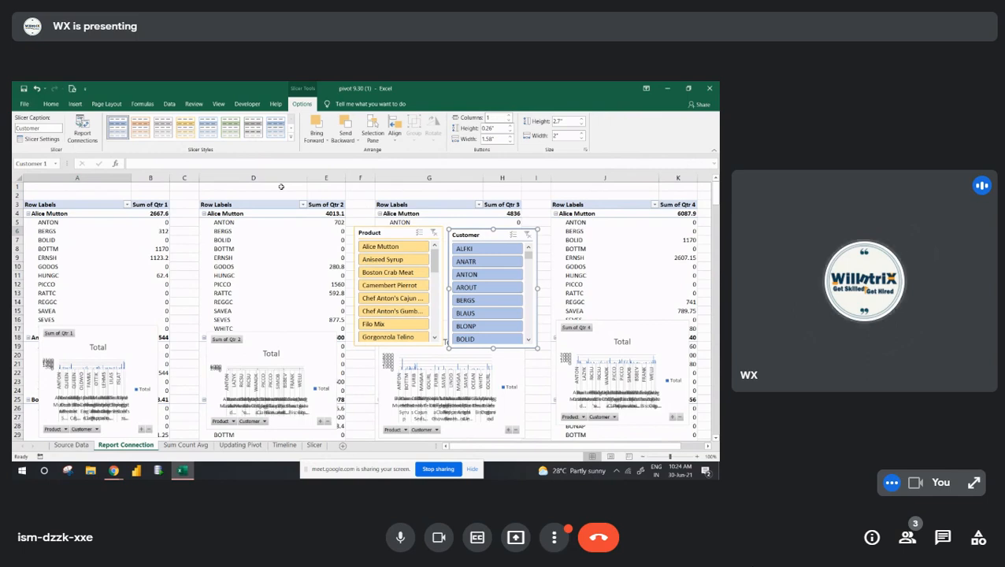
click(141, 126)
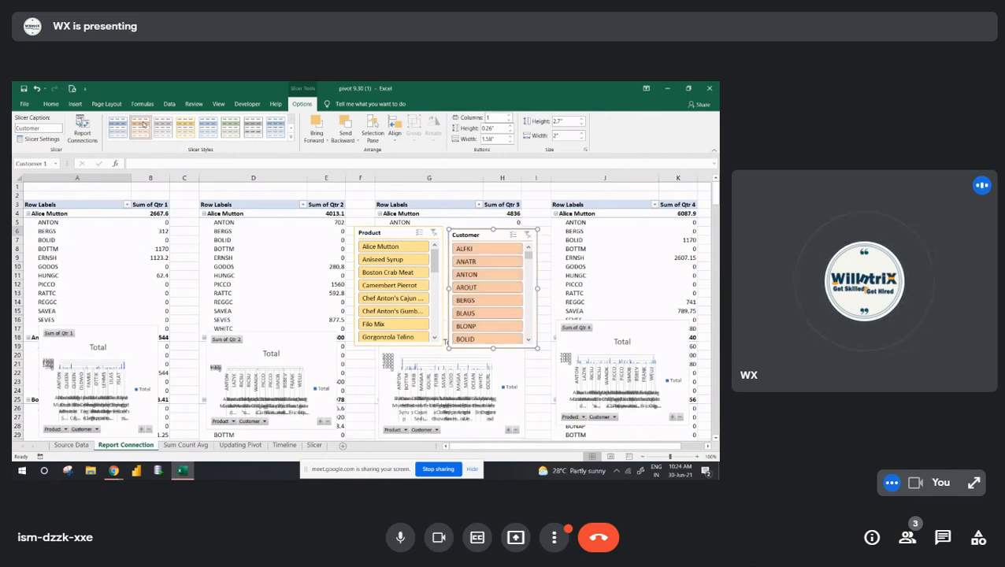
- Filter the Qtr 1 pivot table to Alice Mutton and its first listed customer, and switch the product to Boston Crab Meat
click(396, 247)
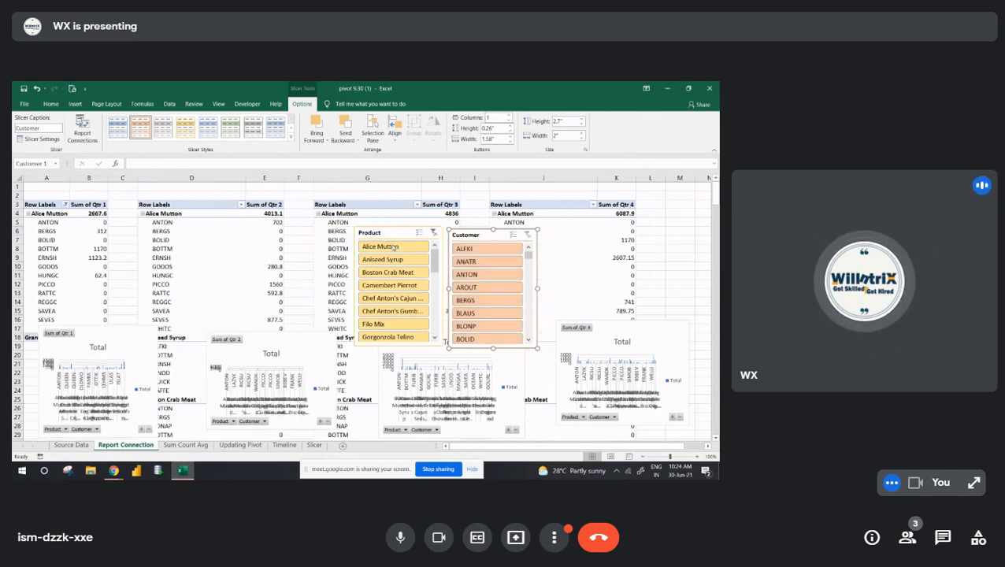
click(425, 251)
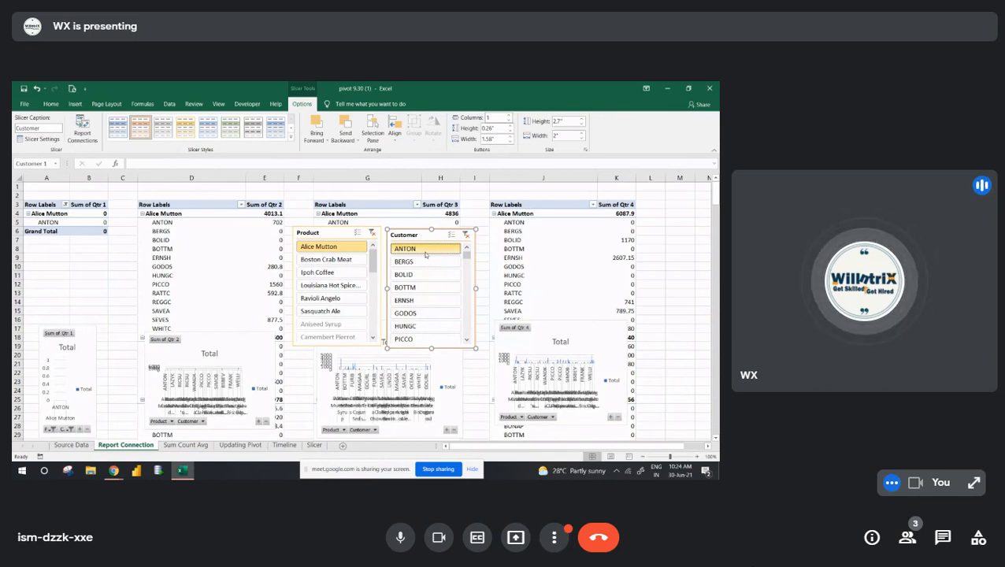
click(344, 258)
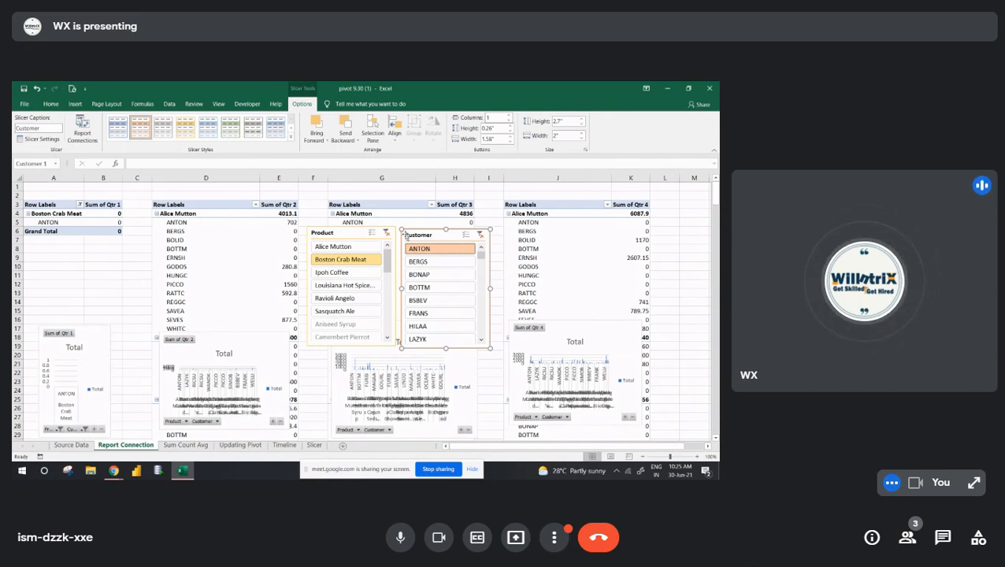
- Connect the Product slicer to PivotTable1 through PivotTable4 on the Report Connection sheet
click(349, 234)
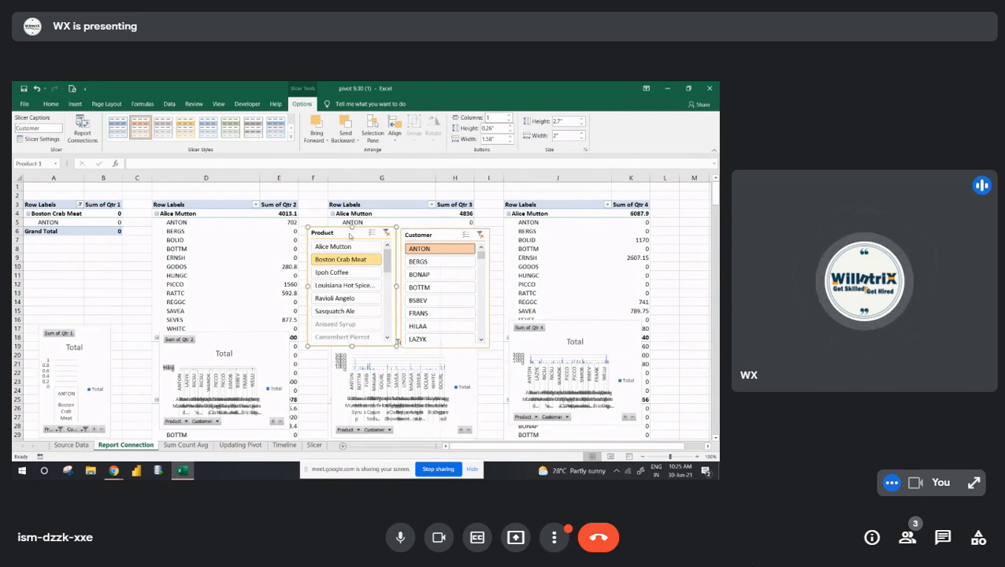
right_click(349, 235)
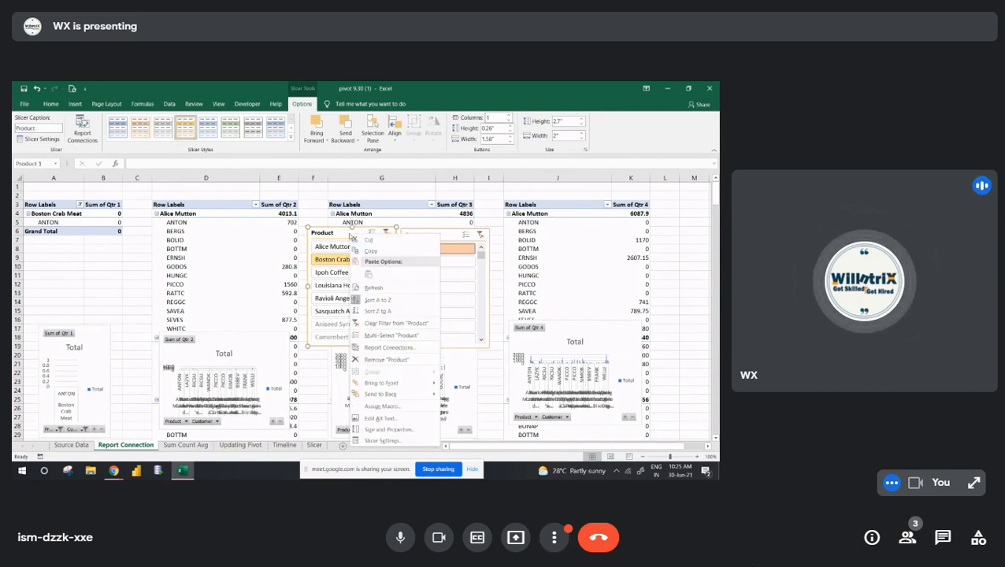
click(388, 349)
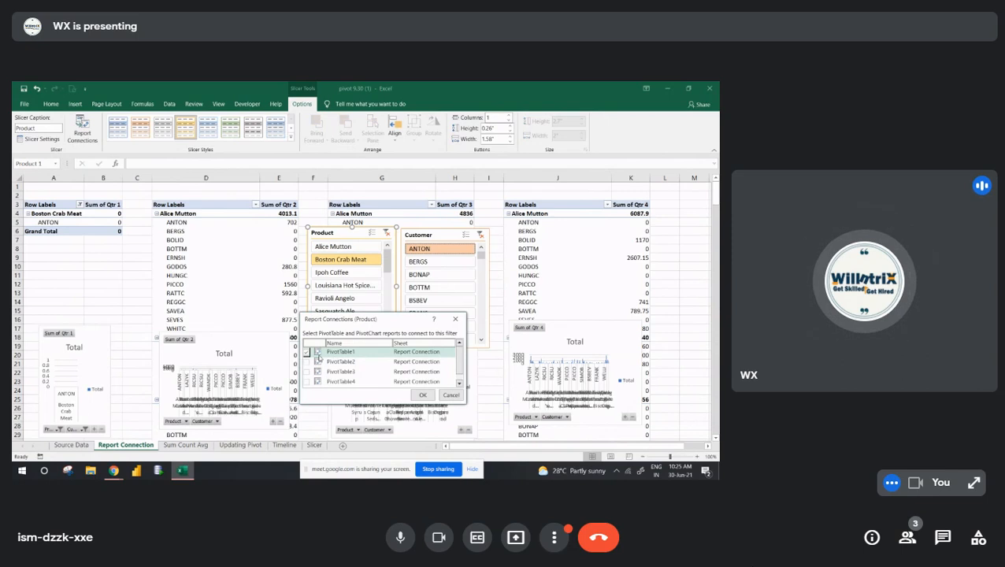
drag(345, 319, 154, 236)
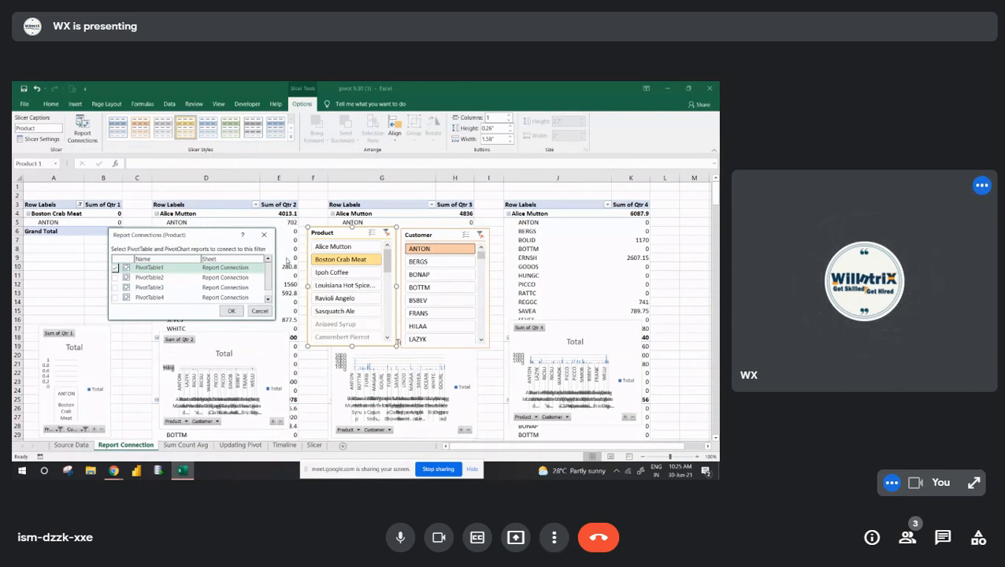
click(115, 278)
click(115, 289)
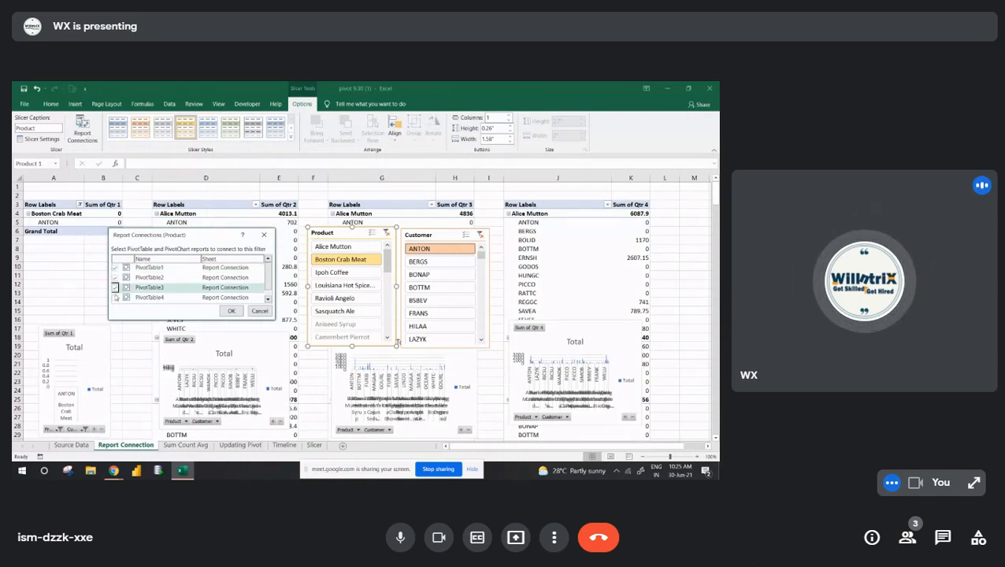
click(115, 298)
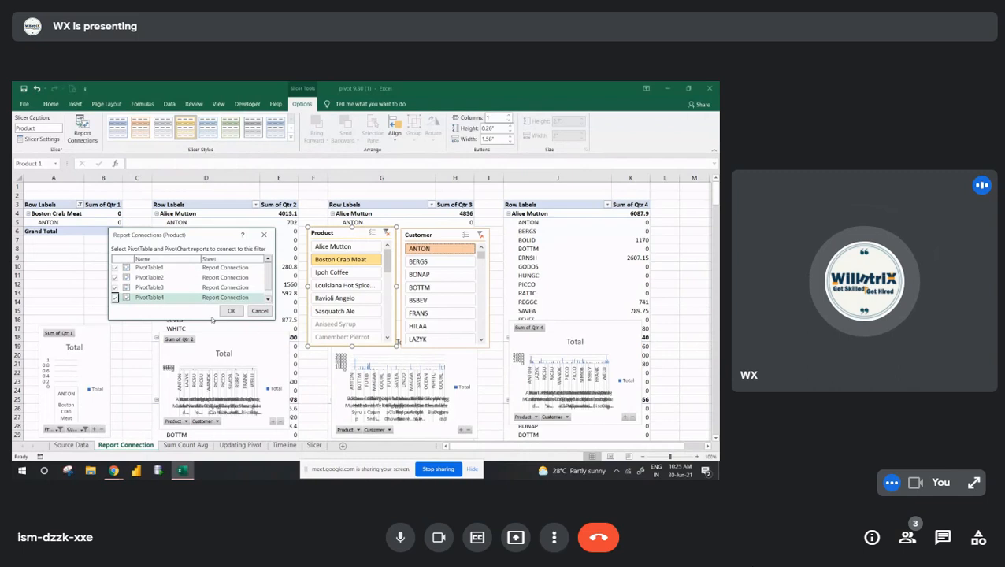
click(115, 299)
click(231, 311)
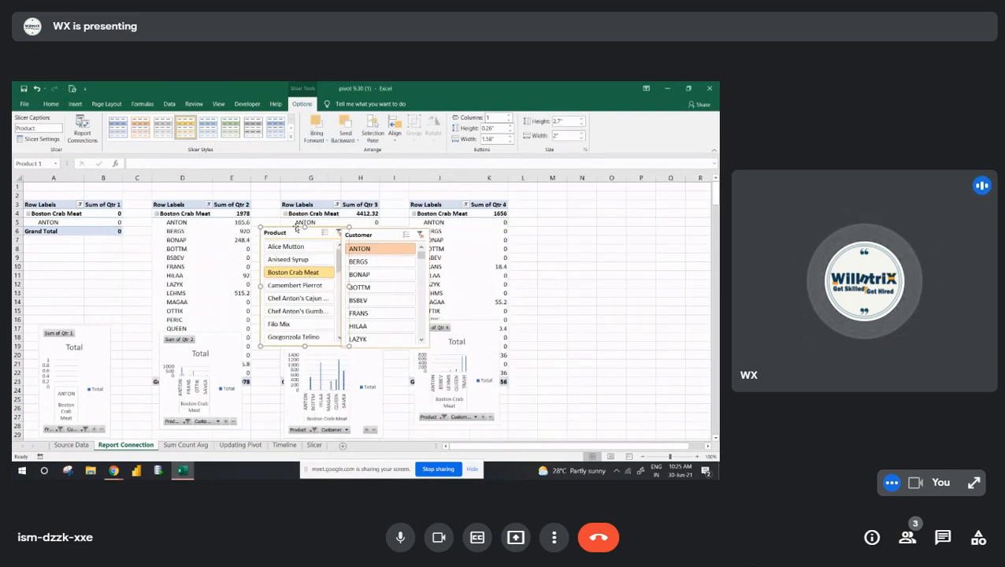
- Move both slicers beyond the Qtr 4 pivot table and filter by customer BERGS, with product Alice Mutton first and Aniseed Syrup second
drag(296, 227, 578, 197)
drag(382, 240, 670, 198)
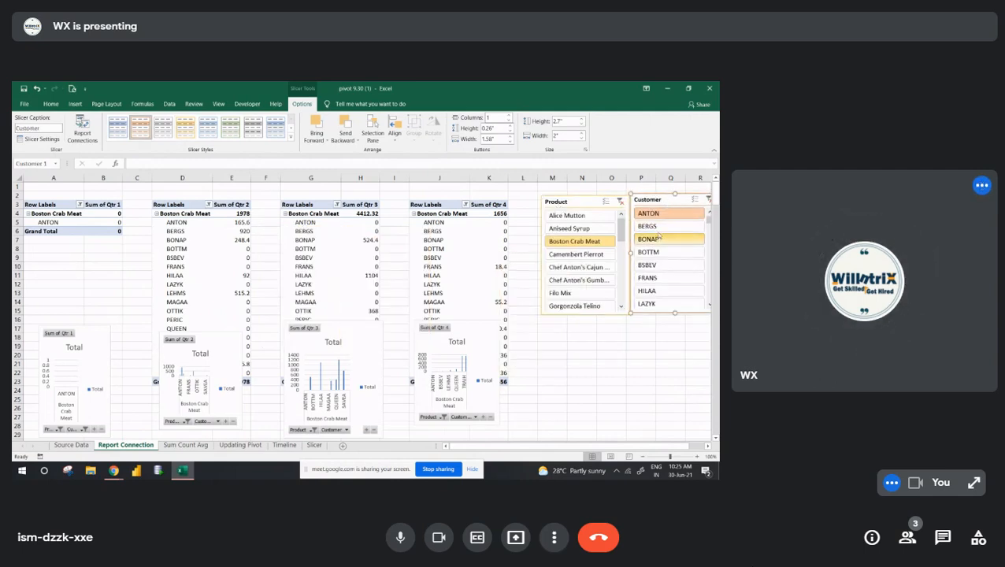
click(650, 226)
click(588, 217)
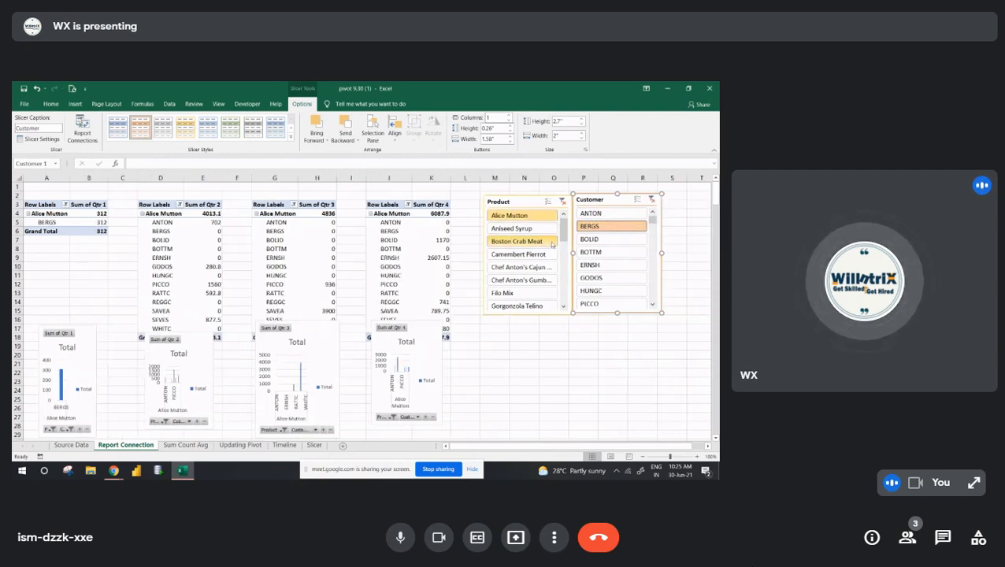
click(534, 228)
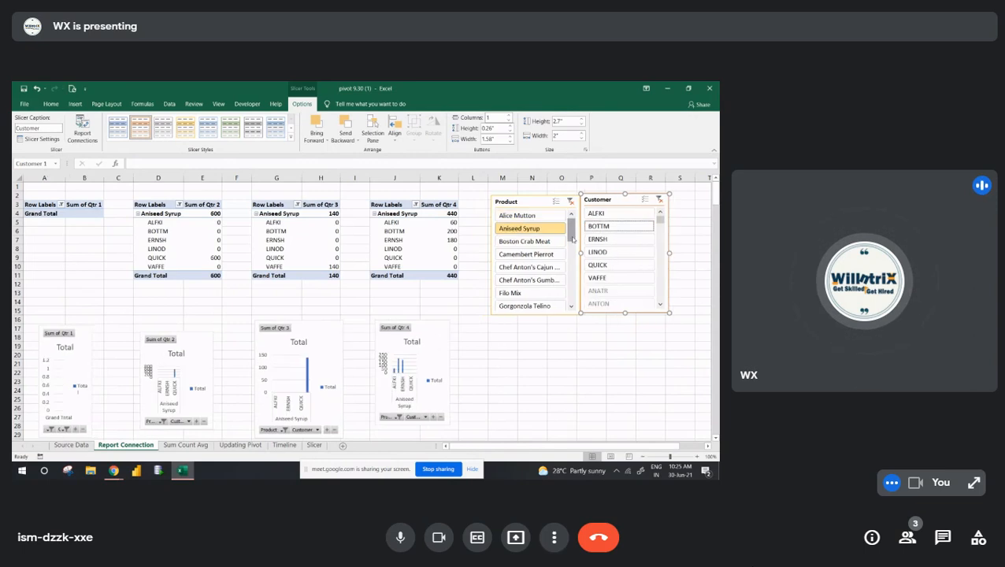
- Connect the Customer slicer to PivotTable1 through PivotTable4 and filter all four pivot tables to customer ALFKI
right_click(616, 201)
key(Escape)
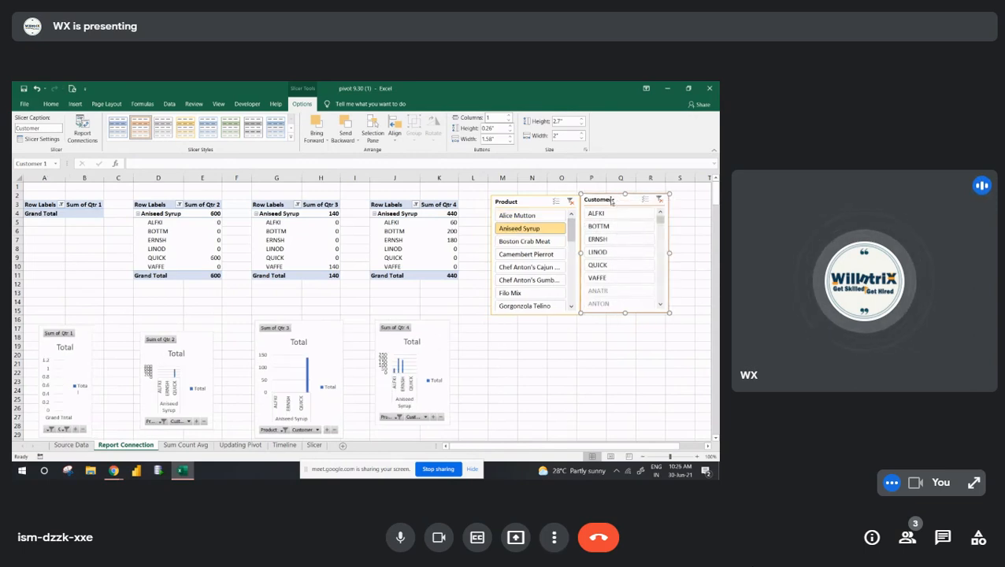
right_click(612, 202)
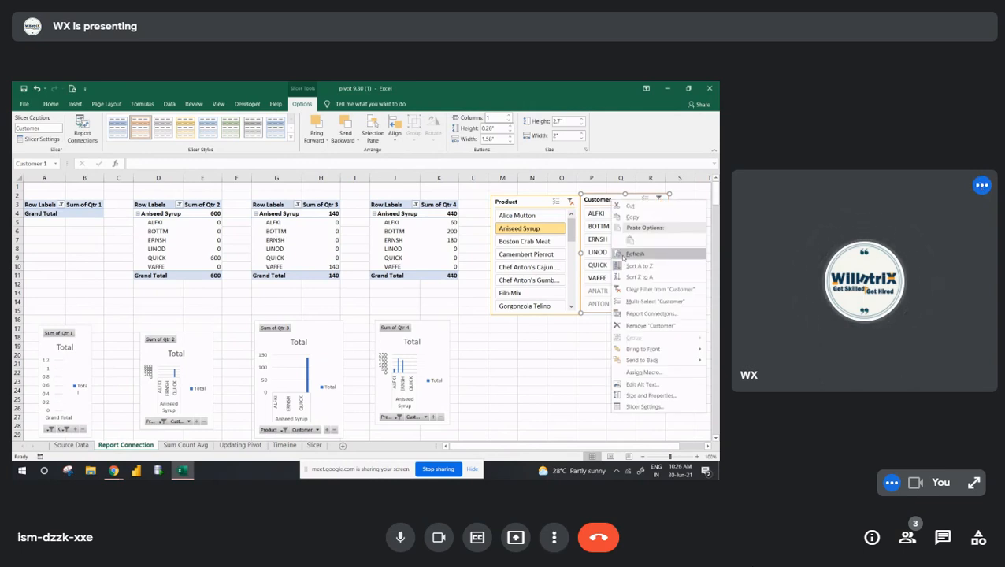
click(650, 314)
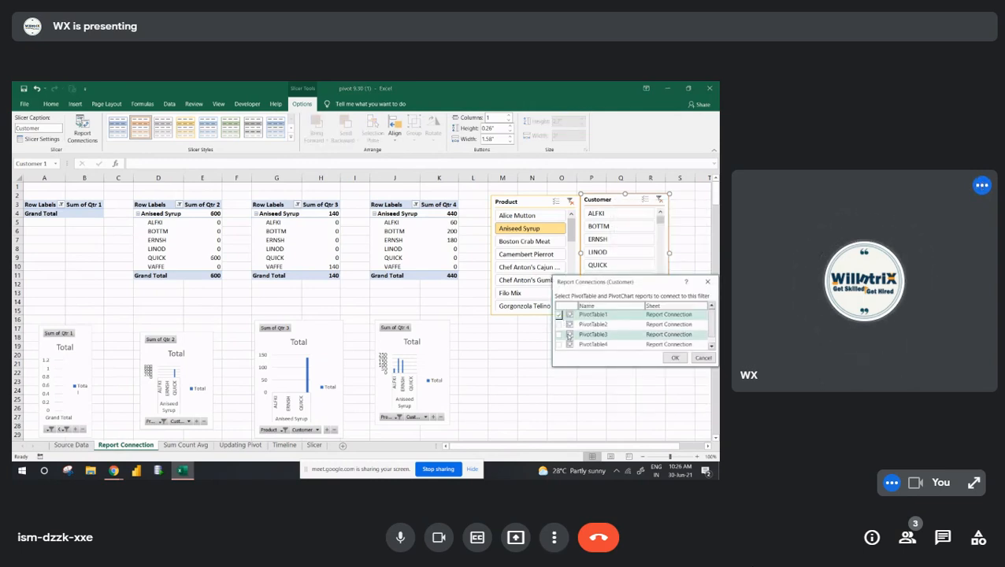
click(560, 325)
click(560, 334)
click(558, 344)
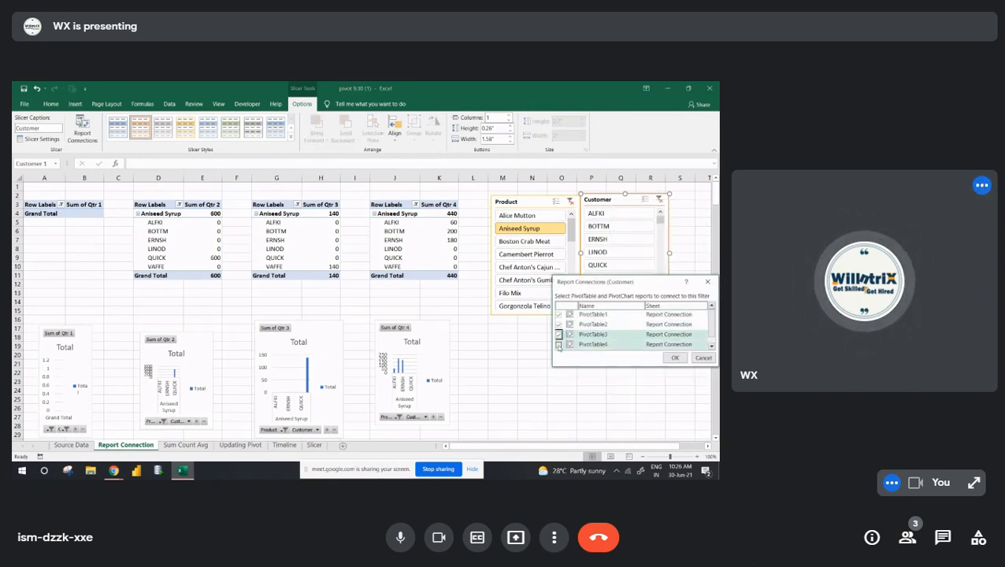
click(675, 358)
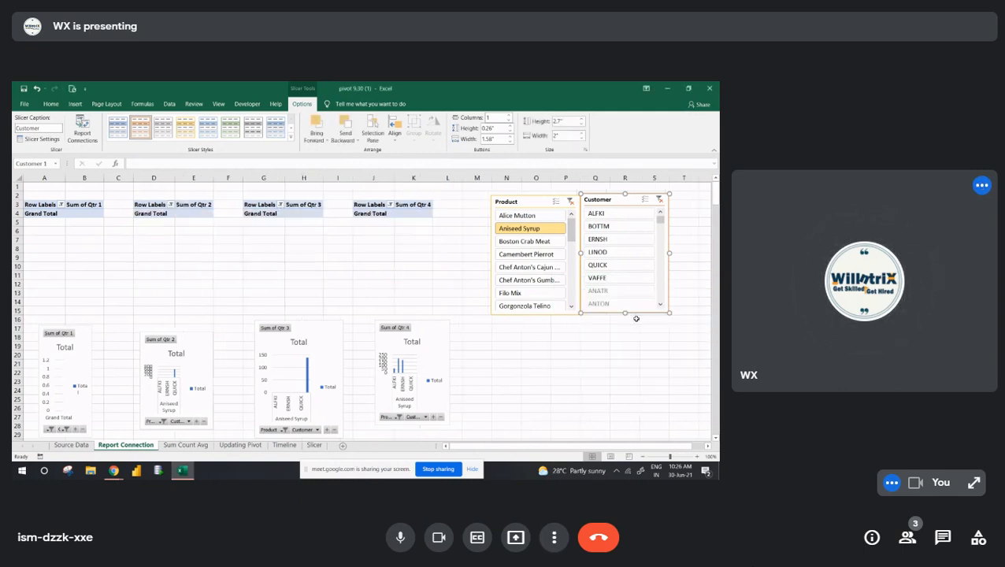
click(580, 214)
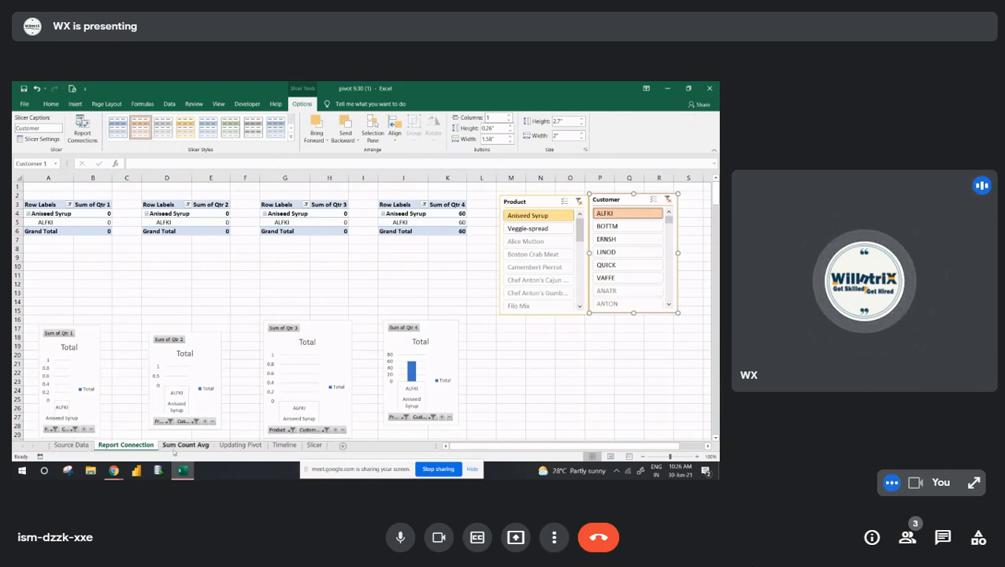
- Go to the Slicer sheet and move the Product slicer next to the Customer slicer, away from the pivot table
click(183, 446)
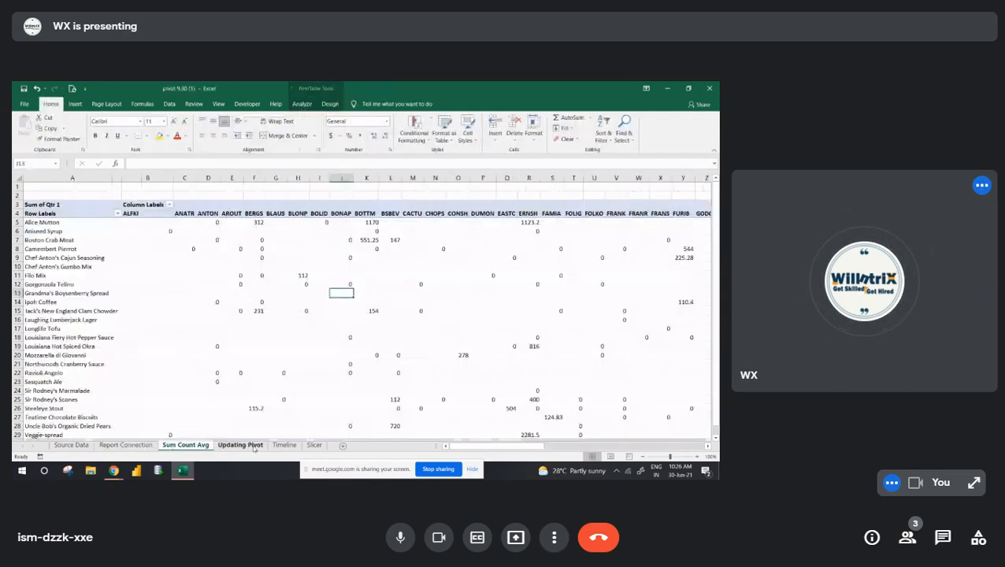
click(250, 446)
click(317, 446)
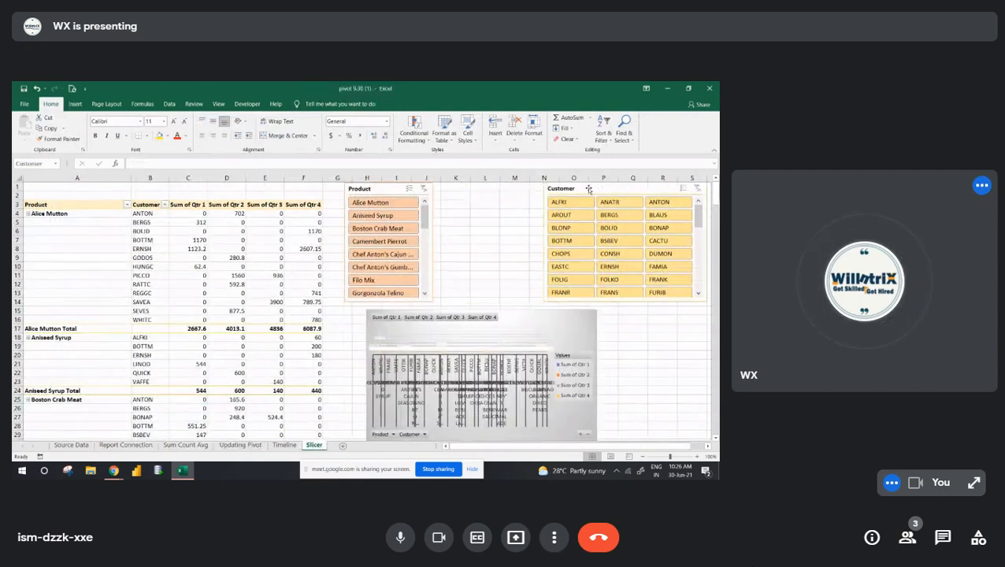
drag(394, 192, 486, 189)
- Enter the header Total in cell G3 beside the pivot table and clear it again
click(337, 206)
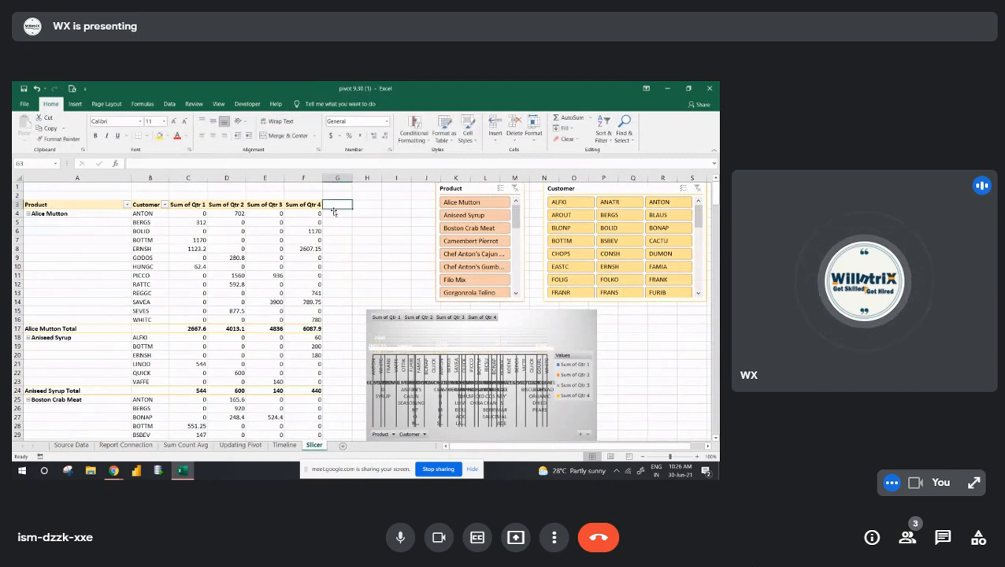
text(To)
text(tal)
key(Return)
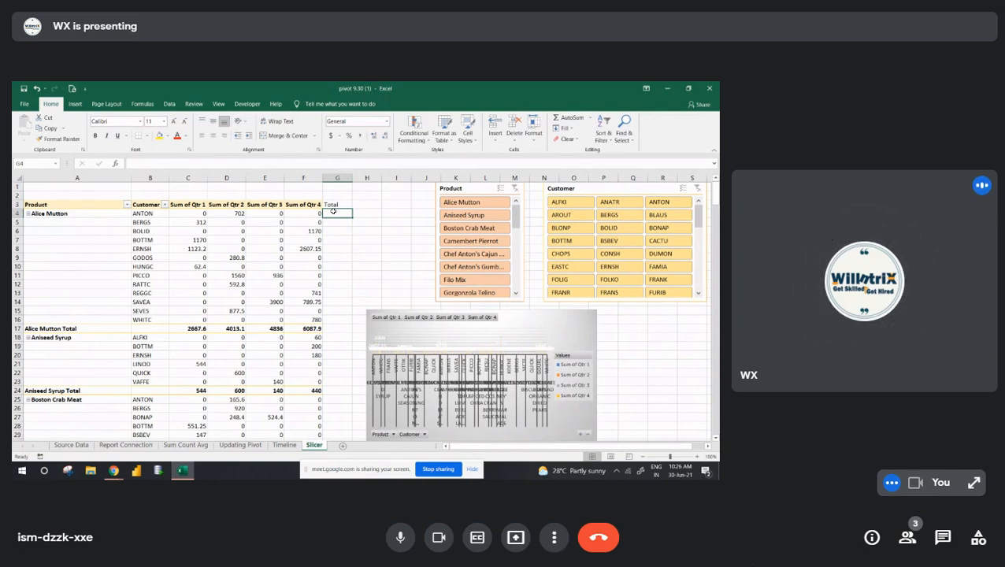
click(340, 206)
key(Delete)
- Start a calculated field for the Slicer sheet's pivot table and name it Total
key(Left)
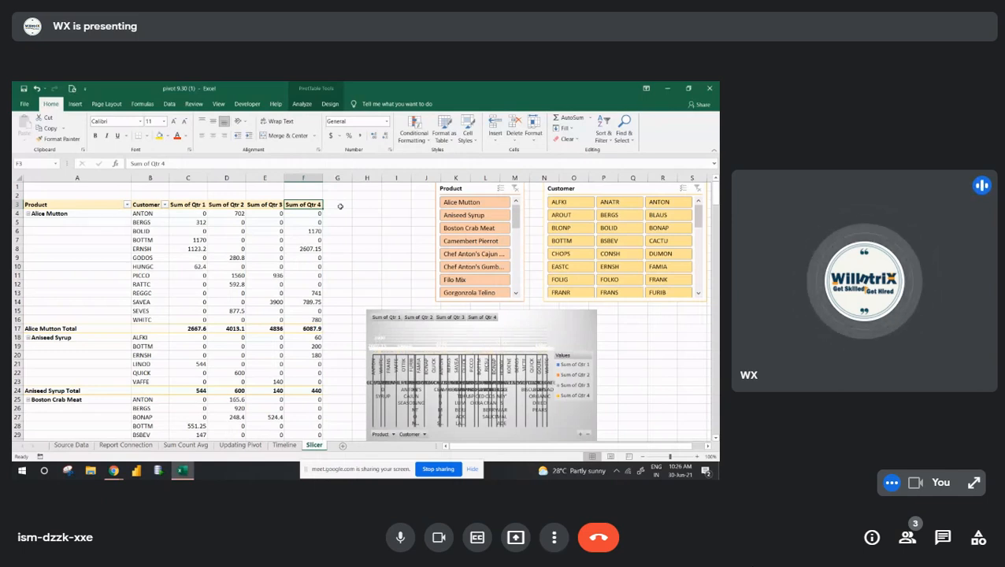
click(301, 103)
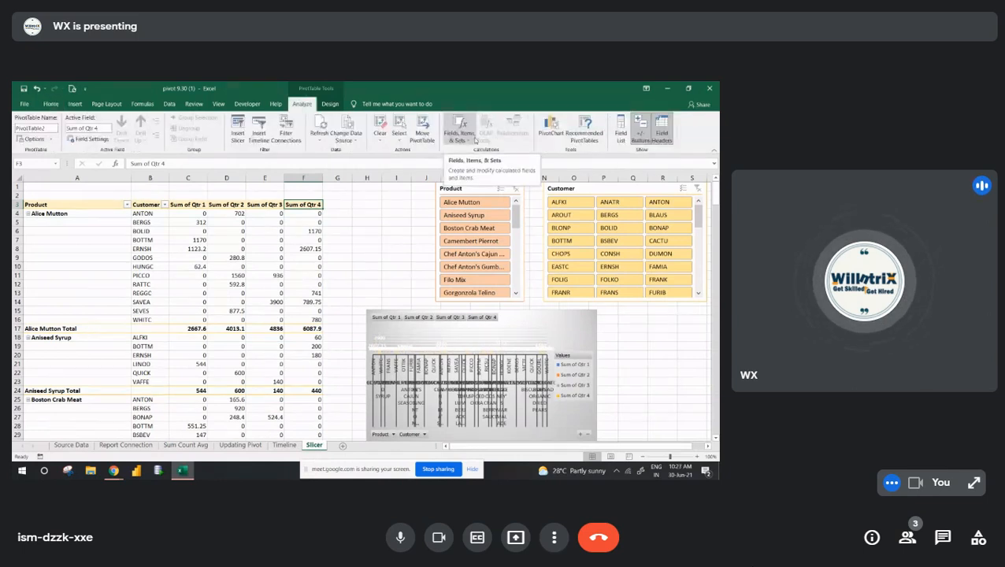
click(475, 138)
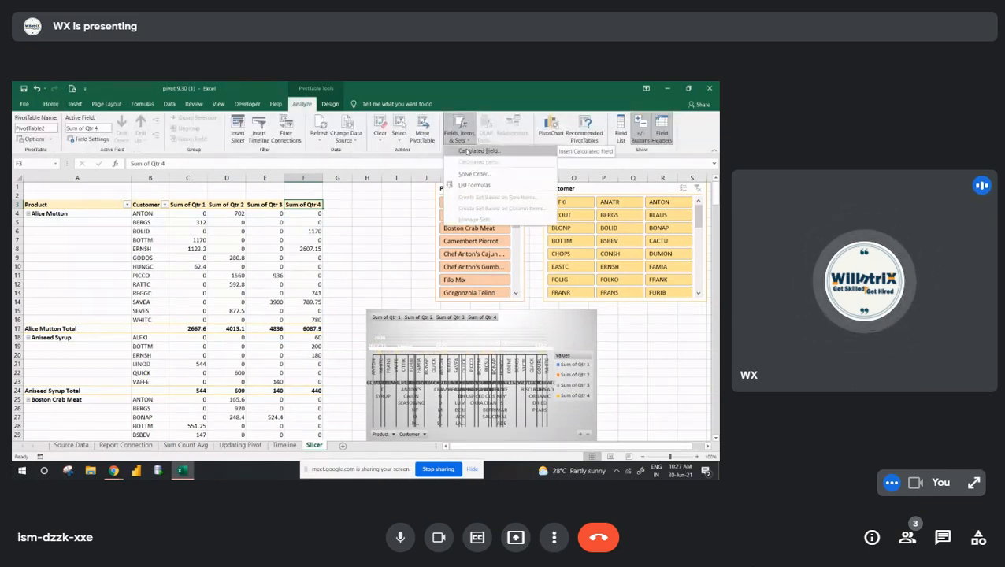
click(468, 150)
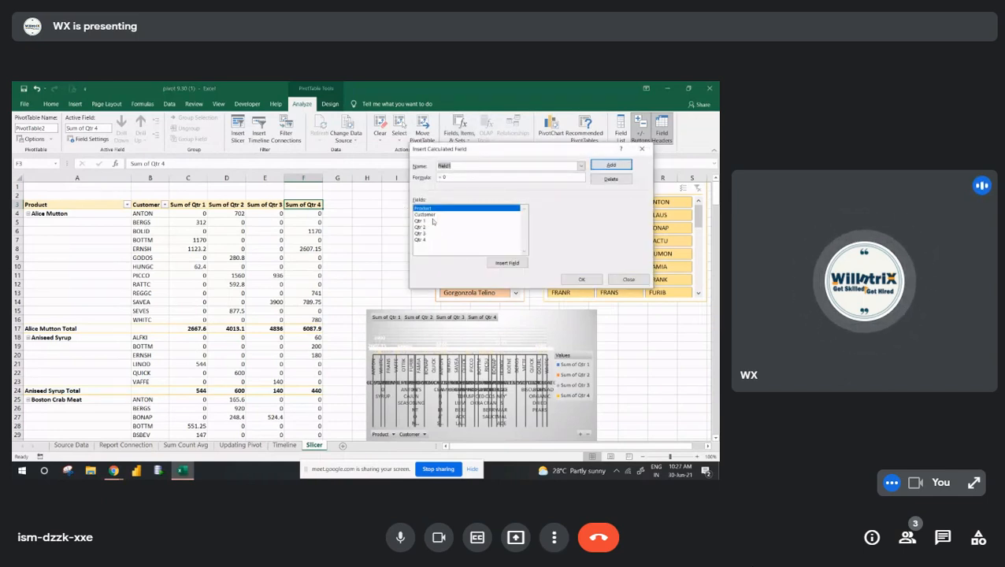
click(461, 165)
key(BackSpace)
key(BackSpace)
key(BackSpace)
key(BackSpace)
key(BackSpace)
key(BackSpace)
text(Tot)
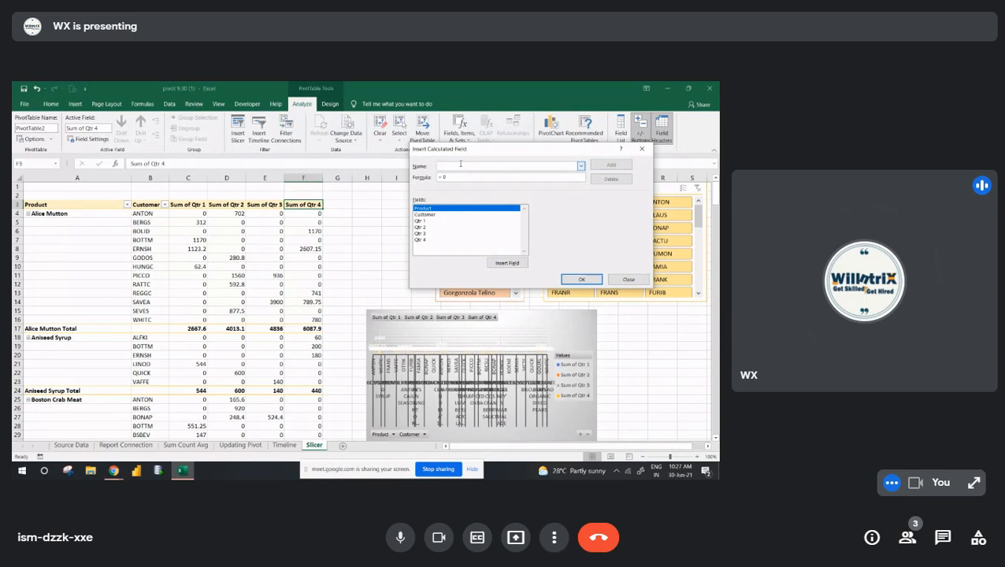
text(a)
- Set the Total field's formula to the sum of Qtr 1 through Qtr 4 and insert it into the pivot table
click(448, 178)
key(BackSpace)
key(BackSpace)
key(BackSpace)
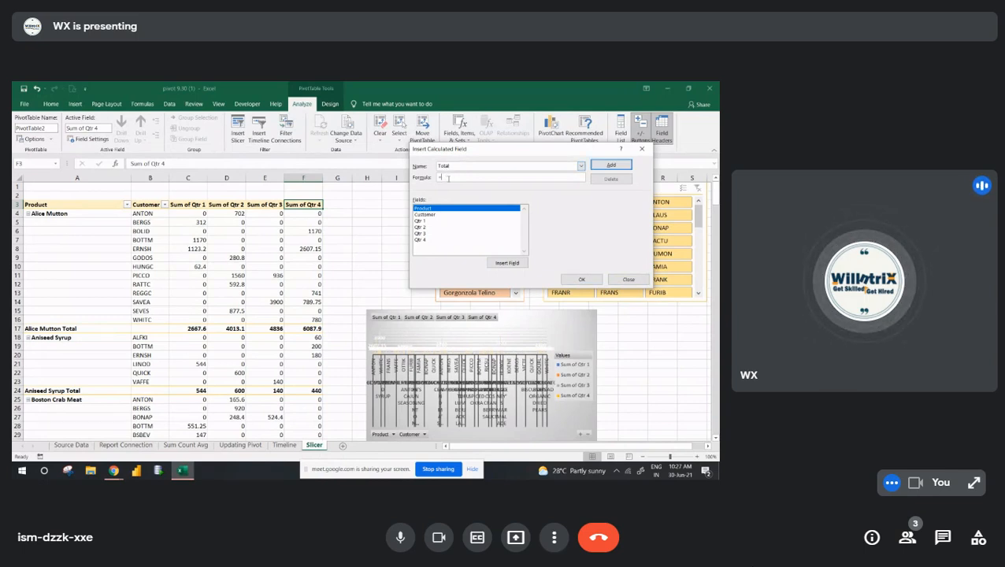
click(418, 222)
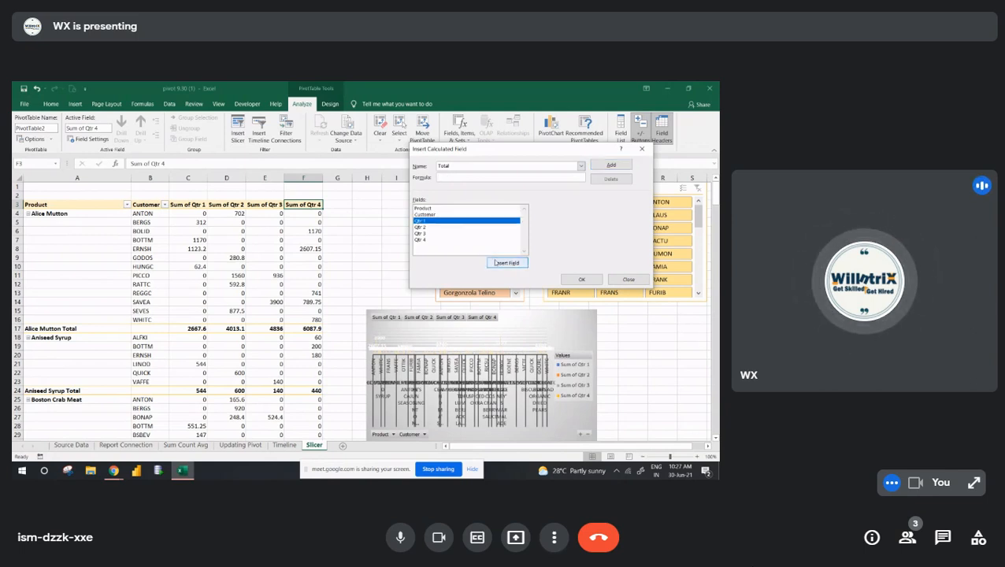
click(494, 262)
text(+)
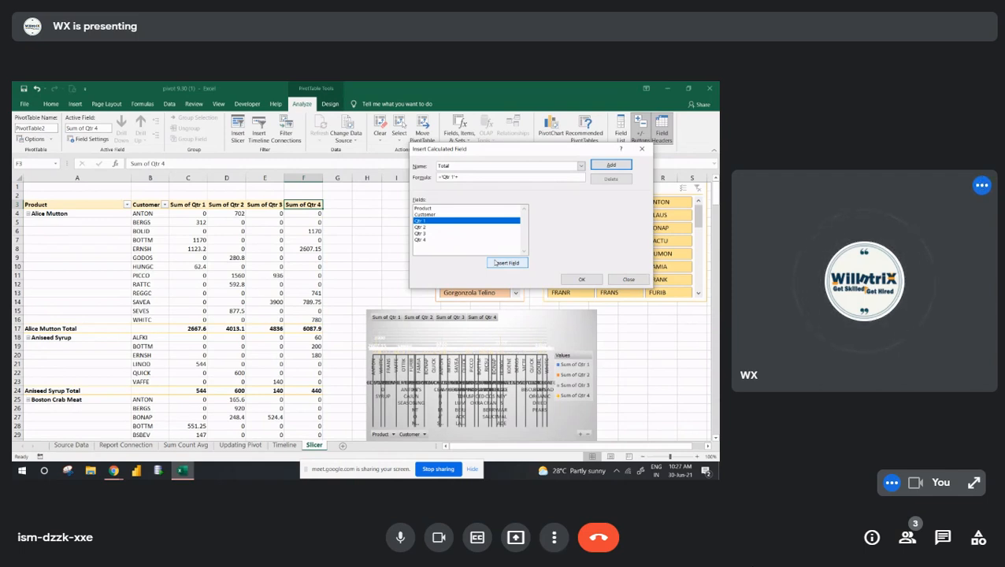
click(584, 281)
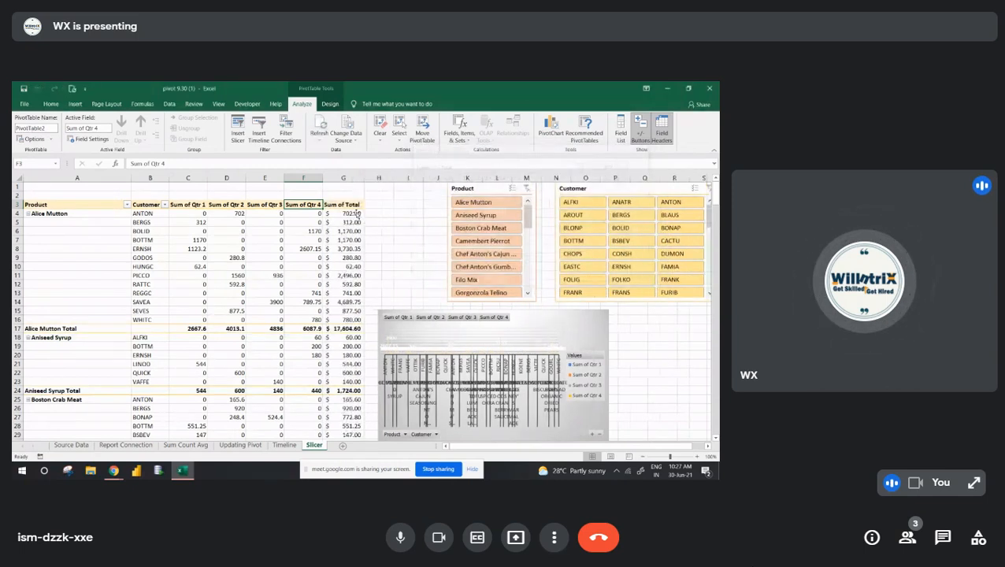
click(357, 213)
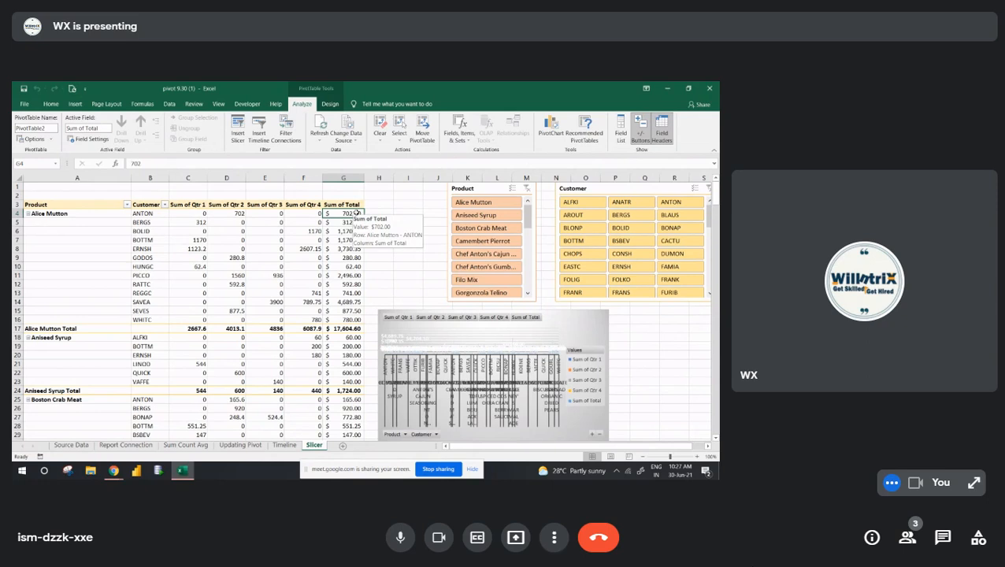
click(165, 248)
key(Up)
key(Up)
key(Up)
key(Up)
key(Up)
key(Left)
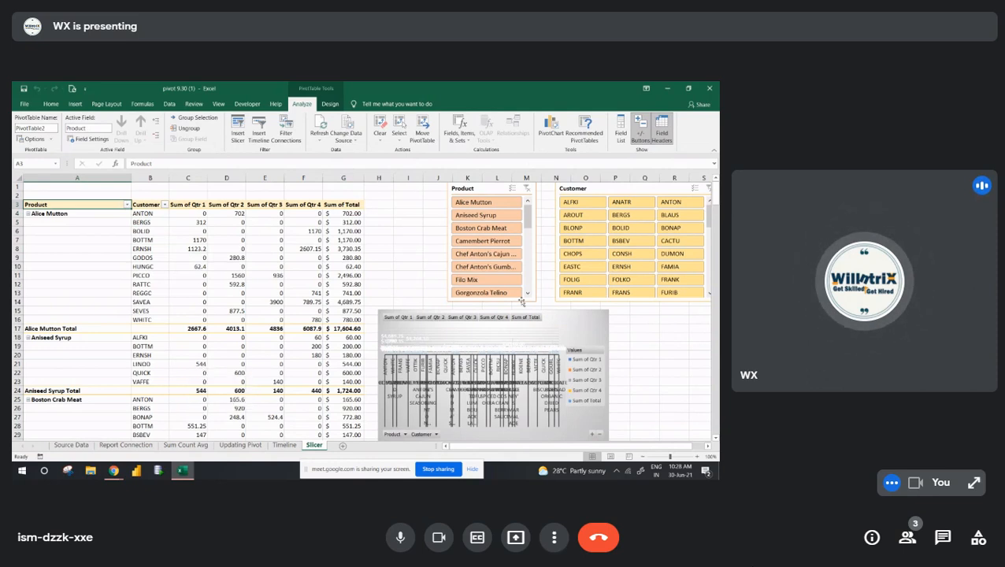
right_click(89, 214)
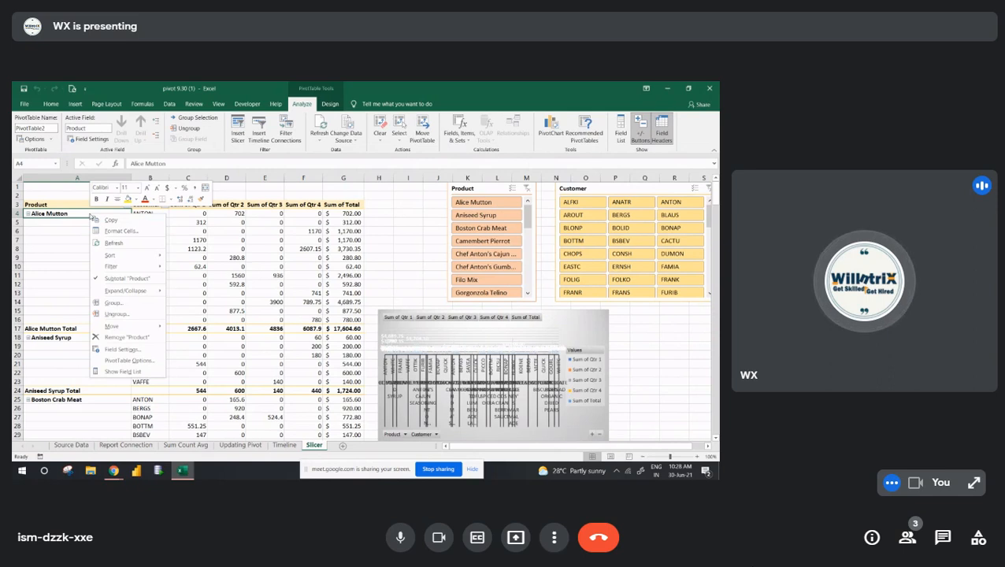
click(120, 231)
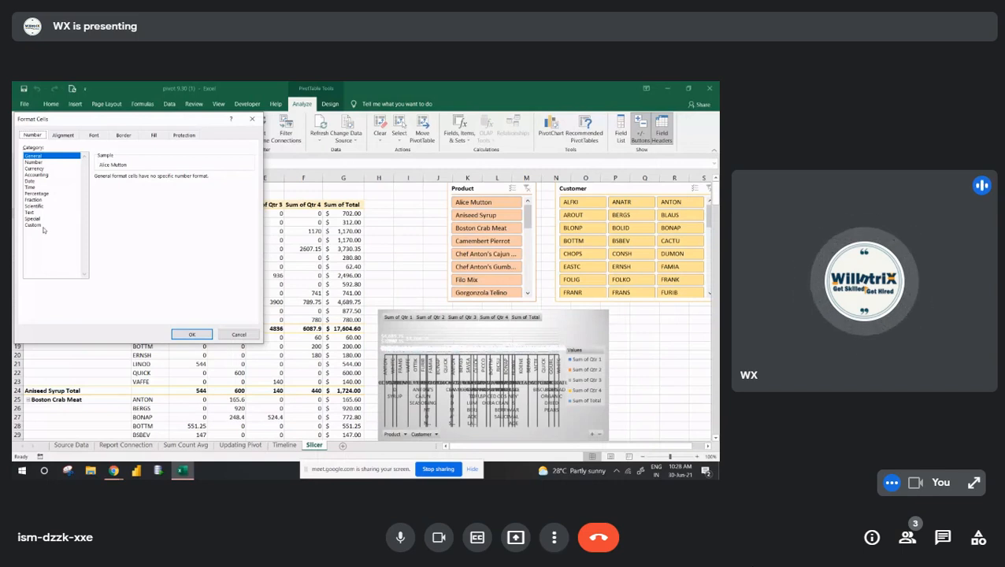
key(Escape)
- Filter the pivot table's Product field to keep only Alice Mutton
right_click(121, 211)
mouse_move(144, 265)
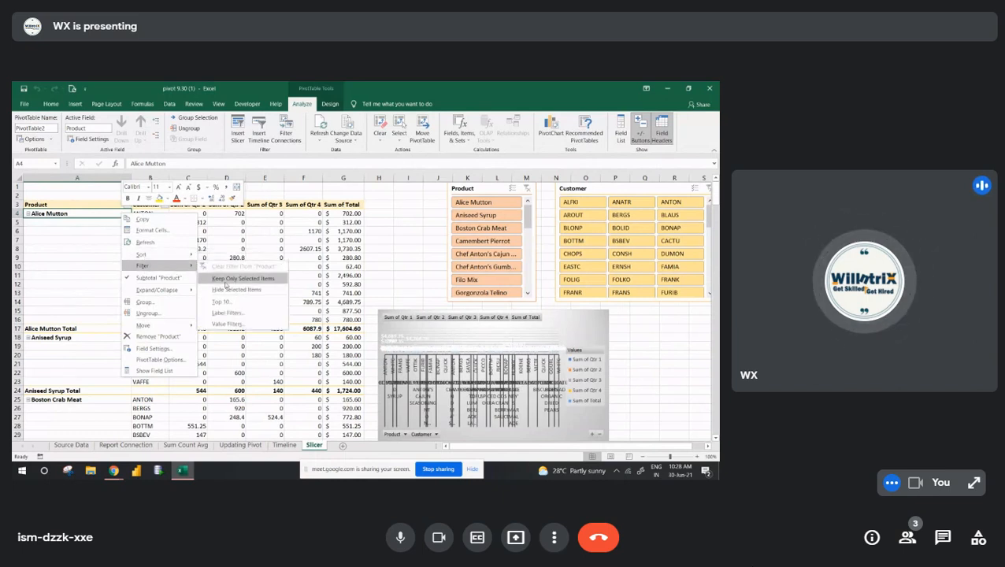
click(227, 279)
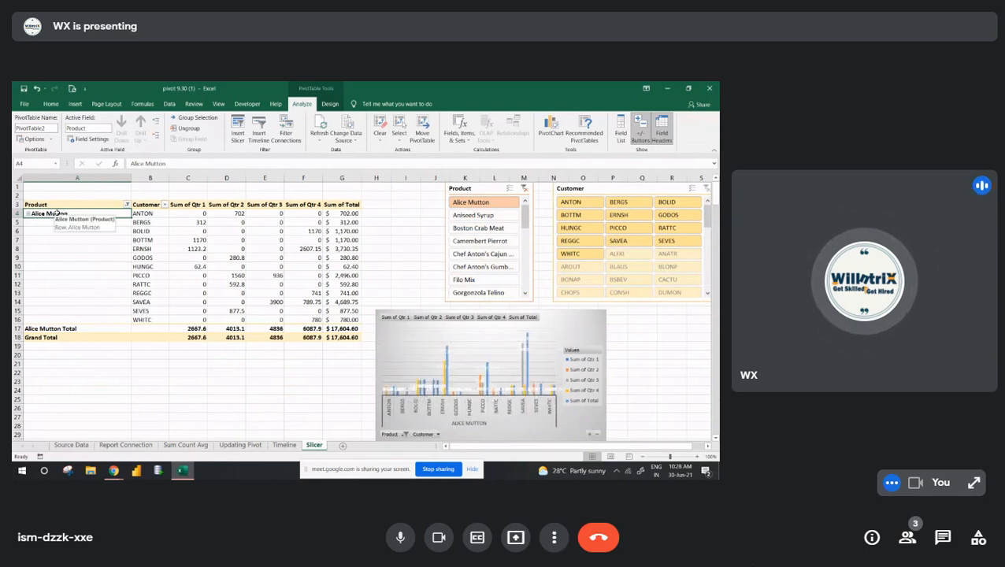
- Undo the Alice Mutton filter and filter the pivot table's Product field to the top 10 items by Sum of Total
key(ctrl+a)
key(ctrl+z)
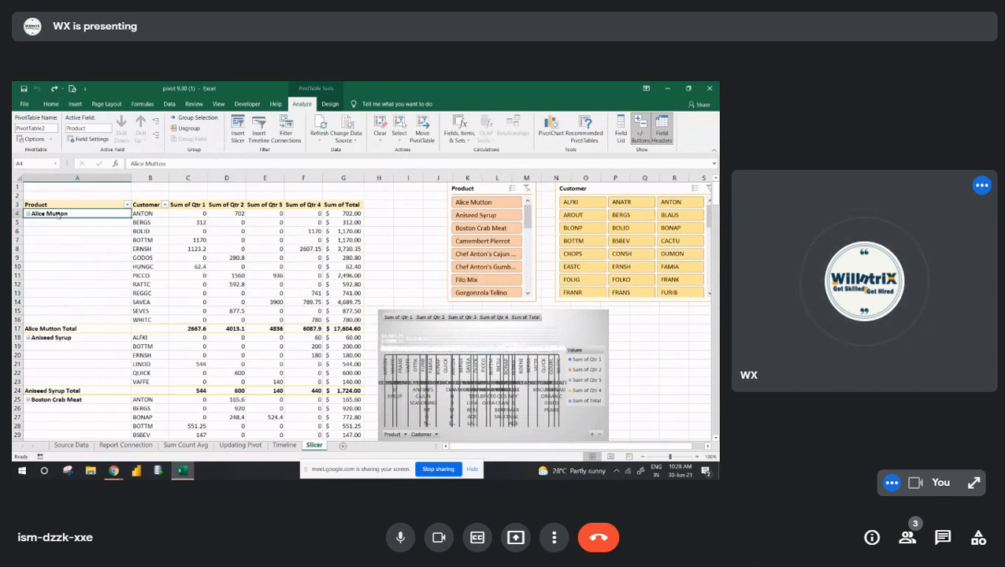
right_click(58, 214)
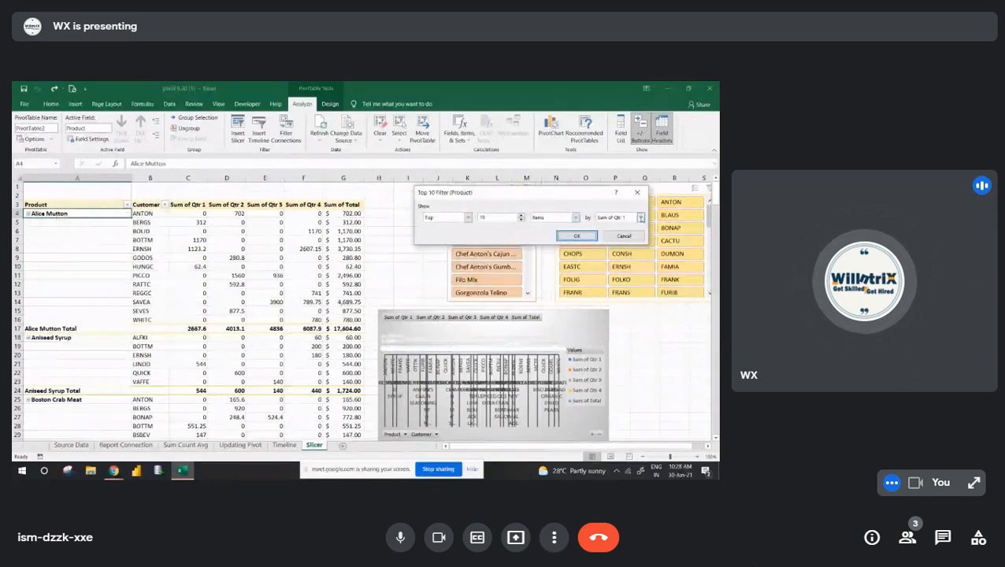
click(640, 217)
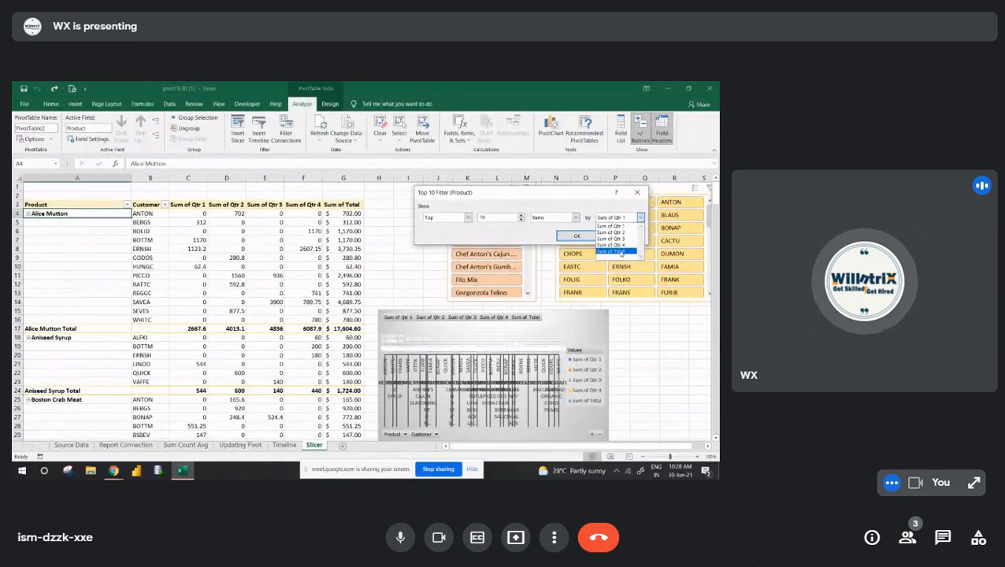
click(620, 252)
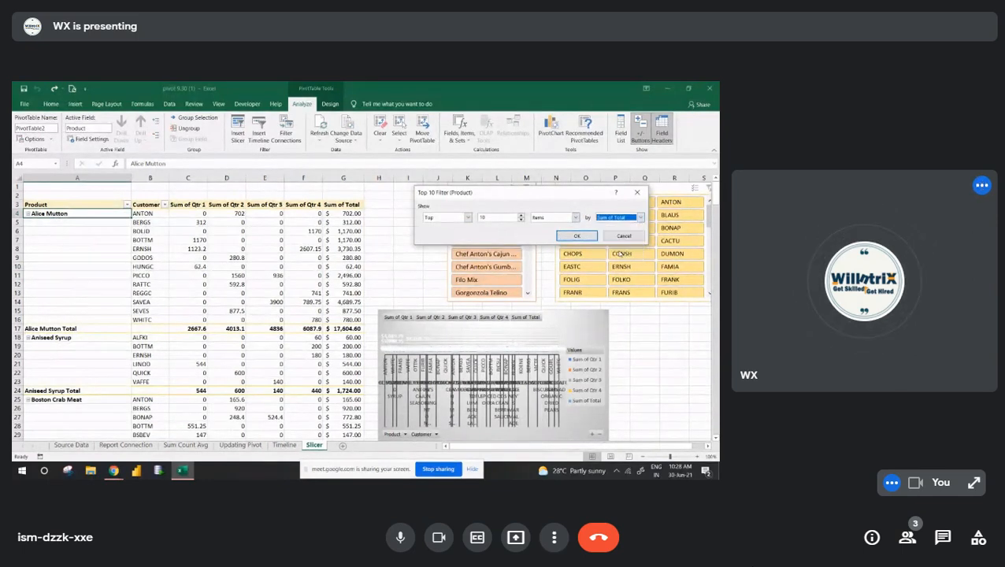
click(577, 236)
- Collapse the entire Product field in the Slicer sheet's pivot table
right_click(75, 215)
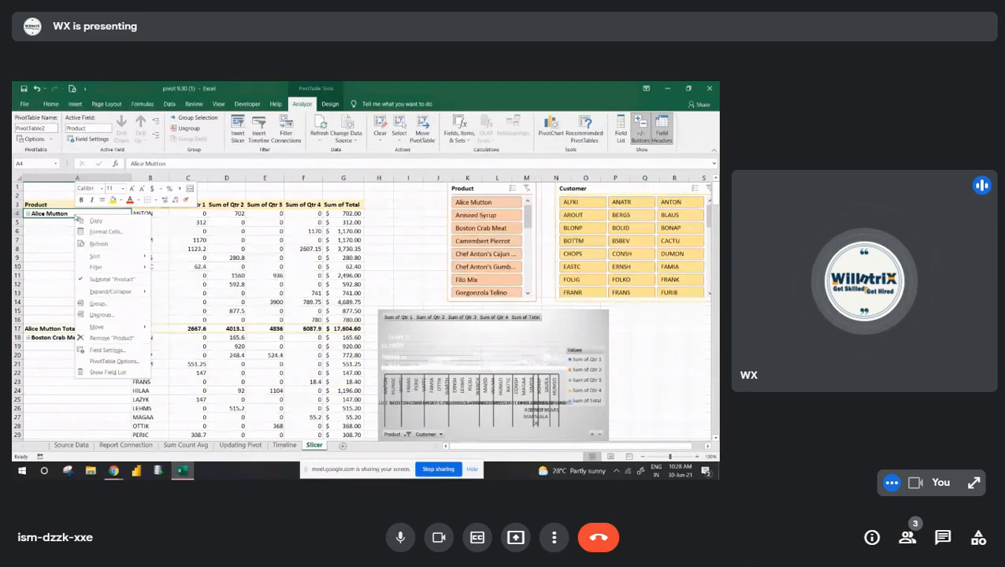
mouse_move(126, 291)
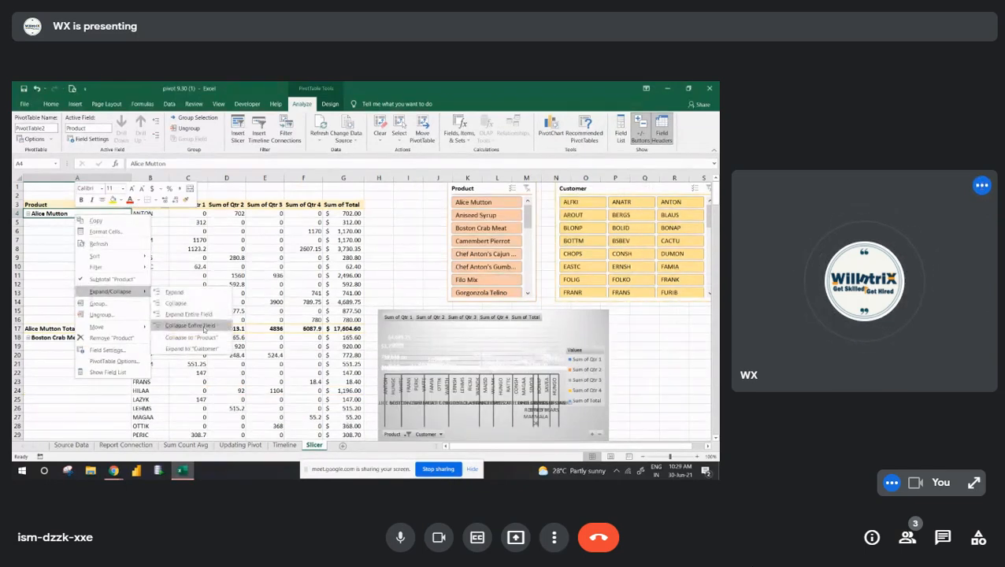
click(203, 327)
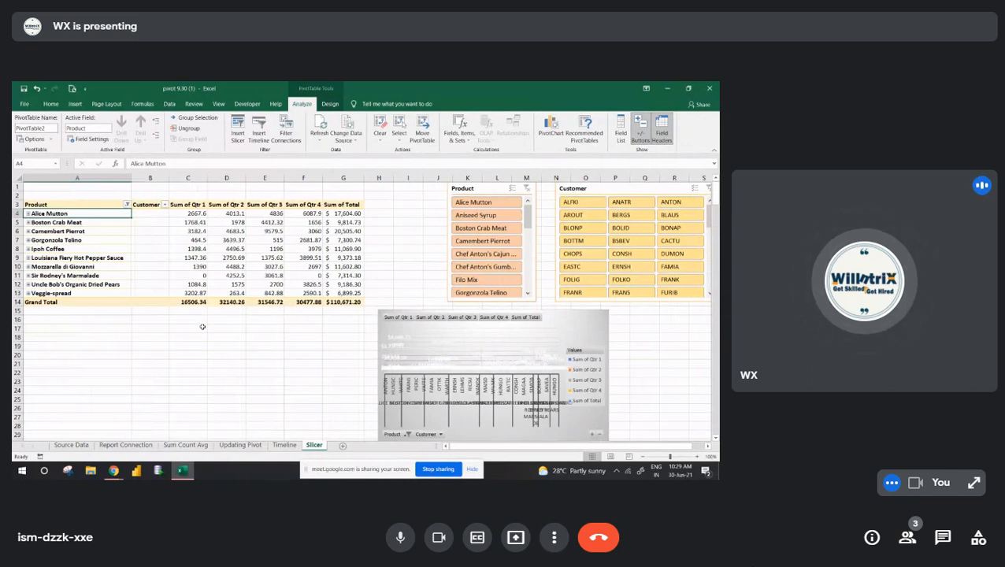
- Expand the entire Product field so each product's customers are listed again
right_click(75, 214)
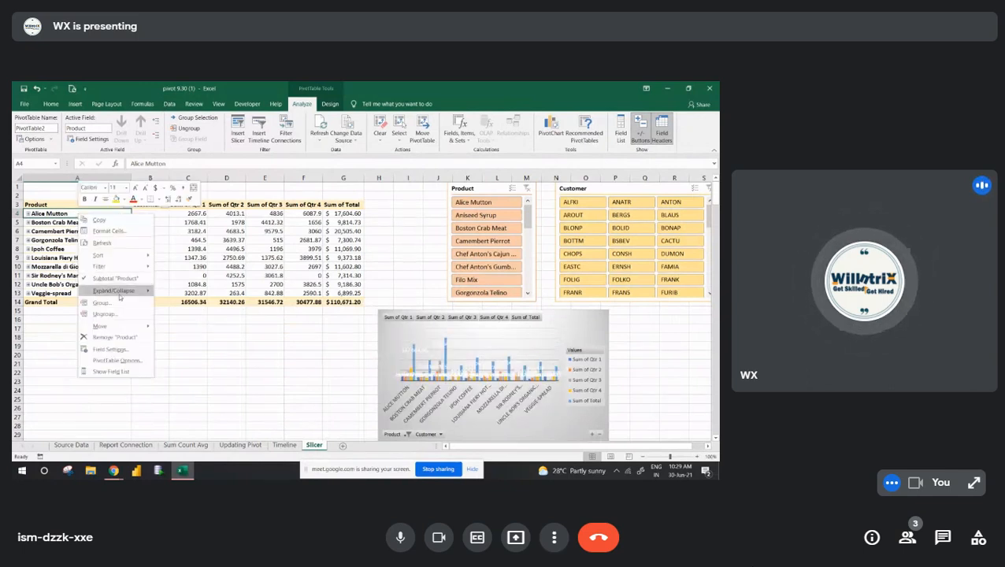
mouse_move(119, 290)
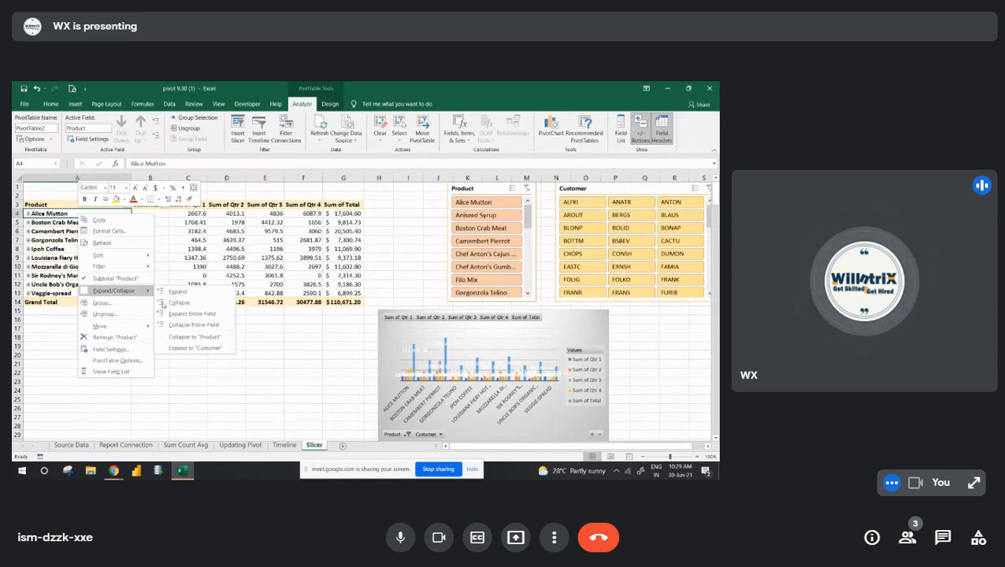
click(193, 315)
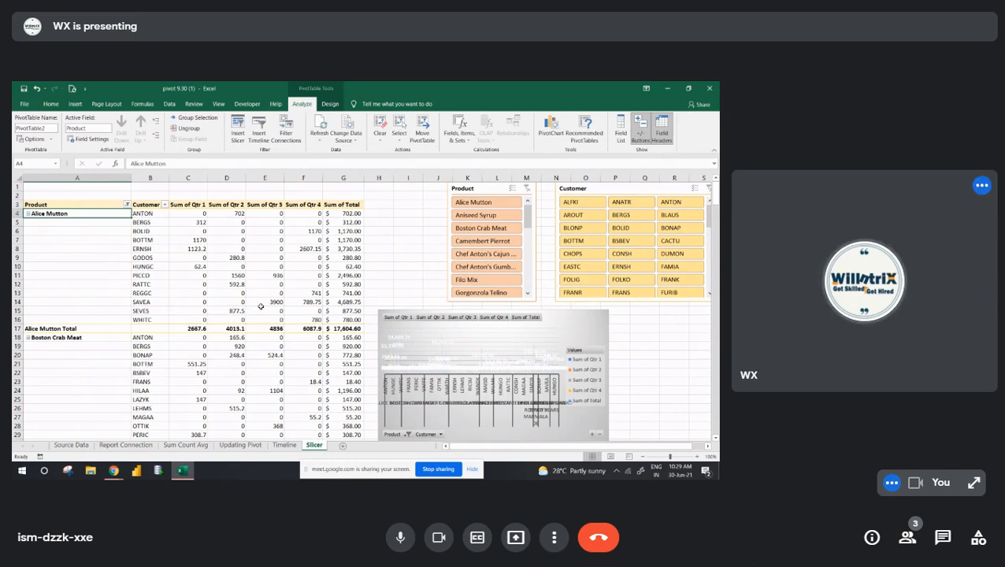
- On the IF AND OR sheet of the Batch 12.30 Excel (2) workbook, enter =AND(B132=1,C132=1,D132=1) in E132
click(502, 230)
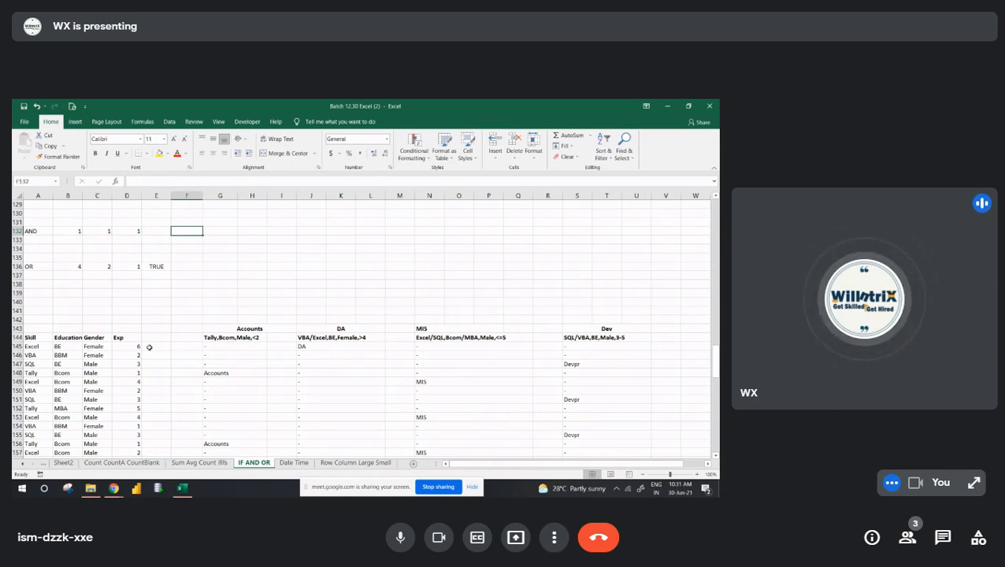
text(And)
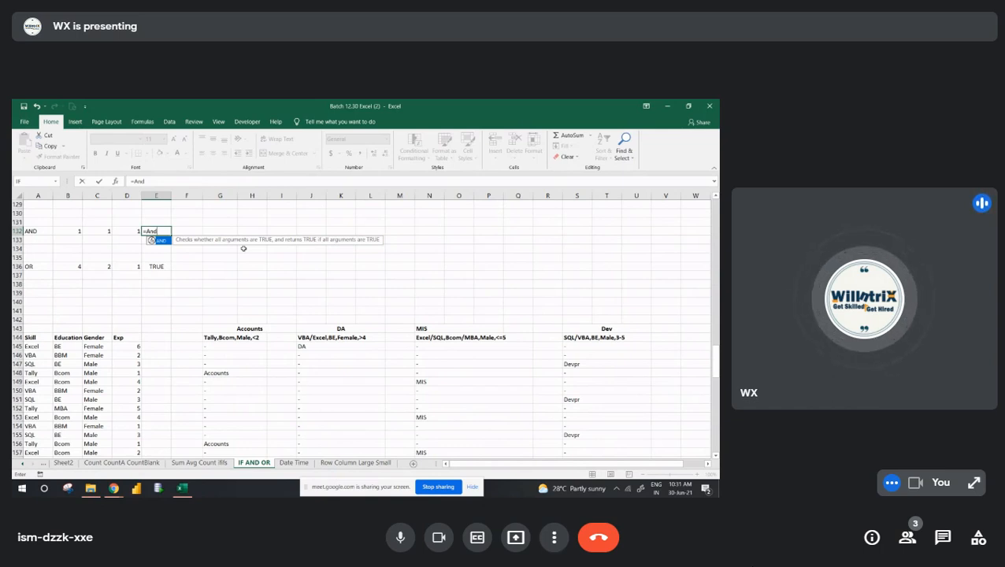
key(Tab)
key(Left)
key(Left)
key(Left)
text(=1)
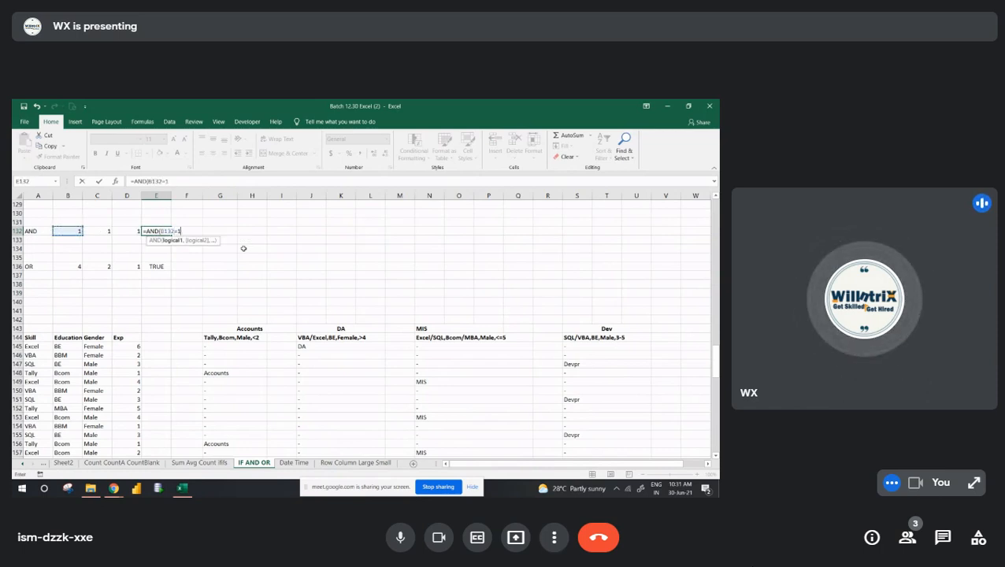
text(,)
key(Left)
key(Left)
text(=1,)
key(Left)
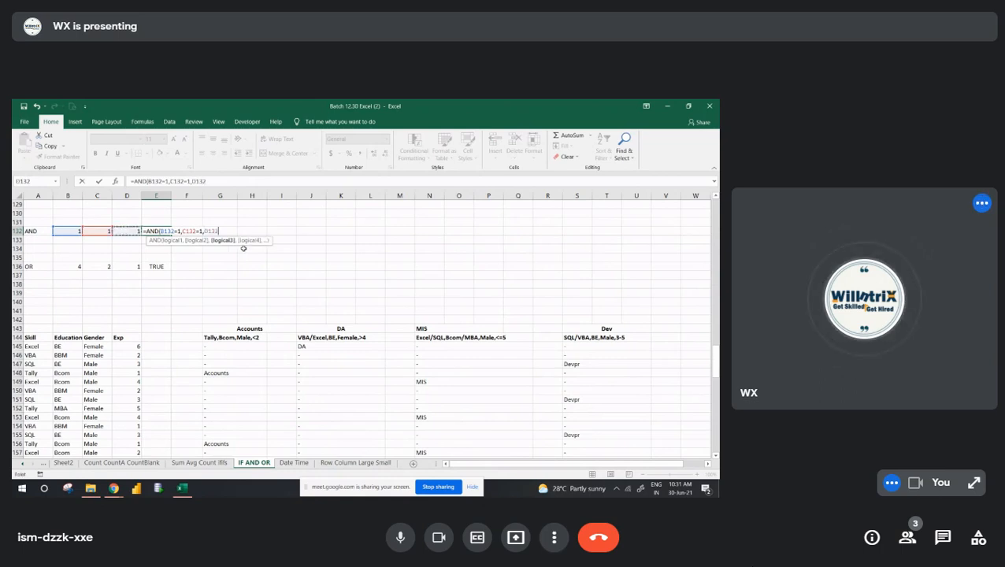
text(=1)
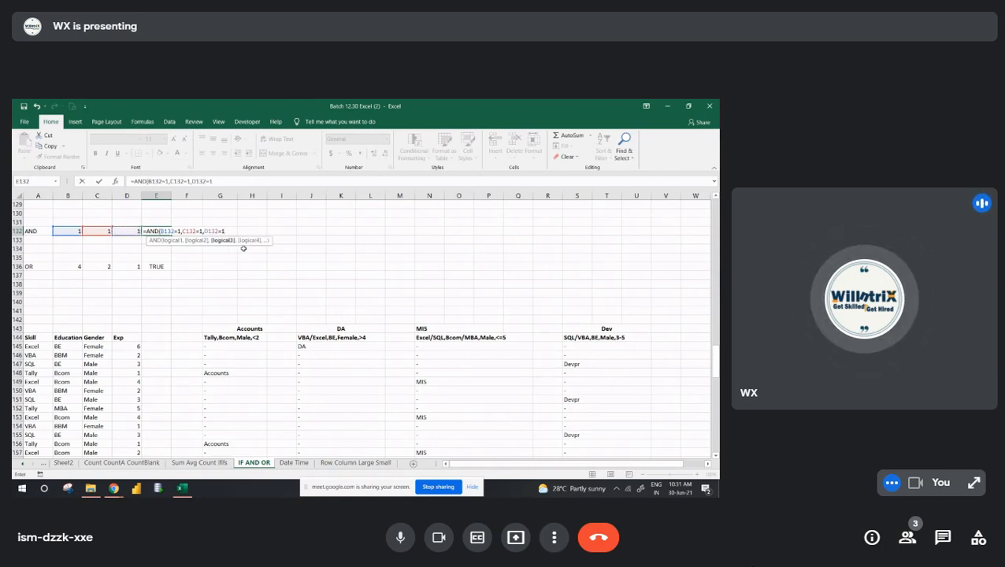
key(Return)
- Change C132 to 3 to test the AND formula
key(Up)
key(Left)
key(Left)
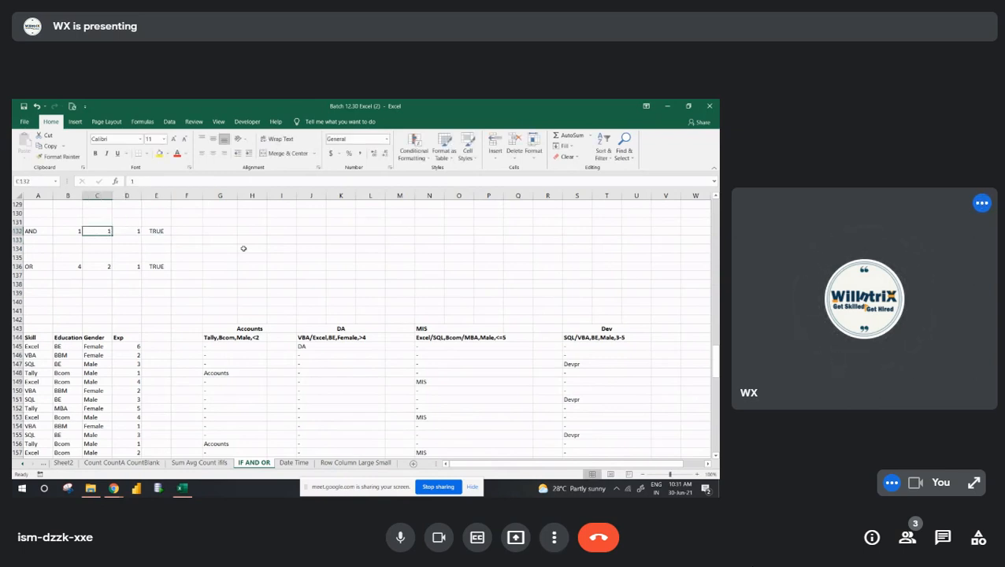
text(3)
key(Right)
key(Right)
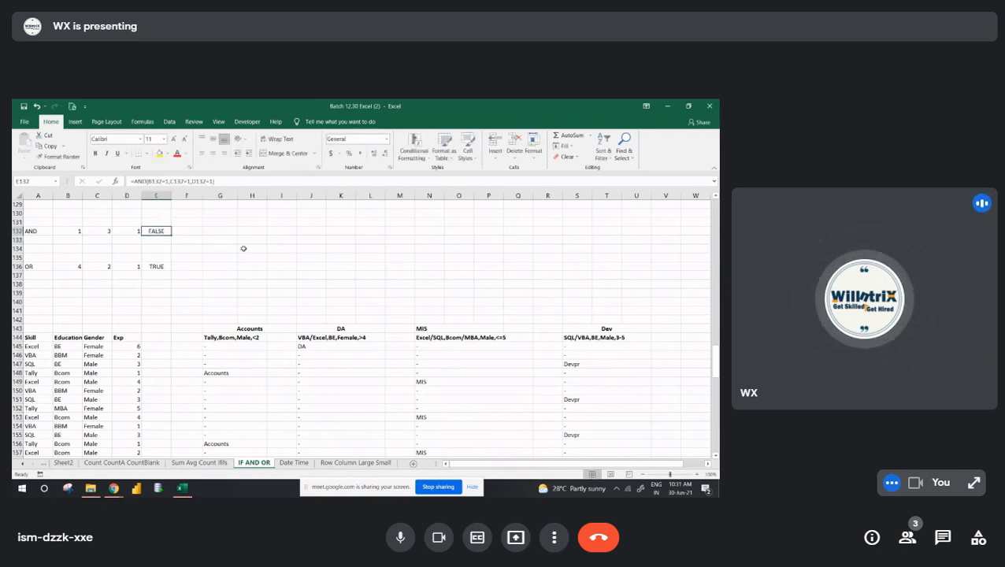
- Select the values in the AND row and undo the change to C132
key(Left)
key(Left)
key(Left)
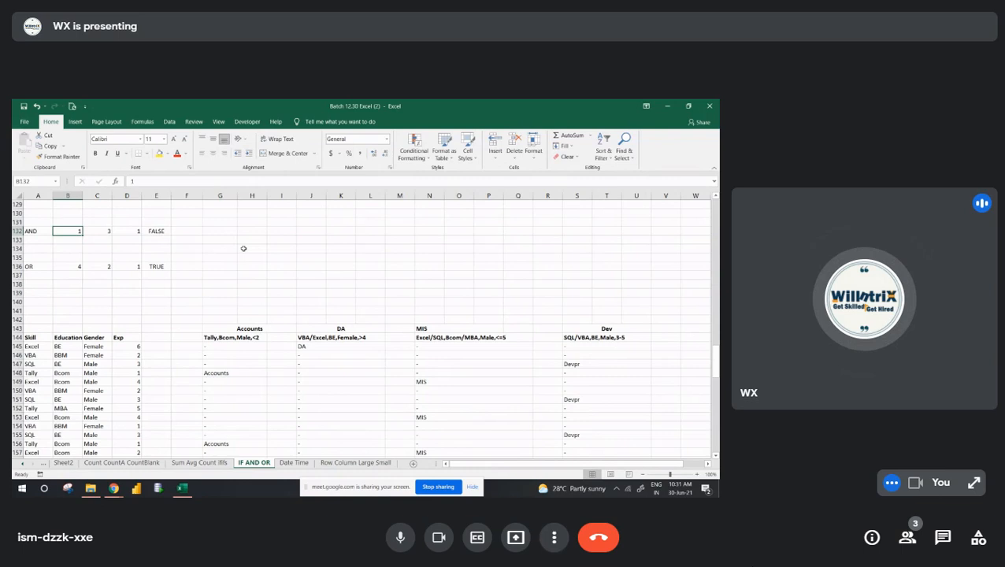
key(shift+Right)
key(shift+Right)
key(shift+Right)
key(shift+Right)
key(shift+Right)
key(shift+Right)
key(shift+Right)
key(shift+Right)
key(shift+Right)
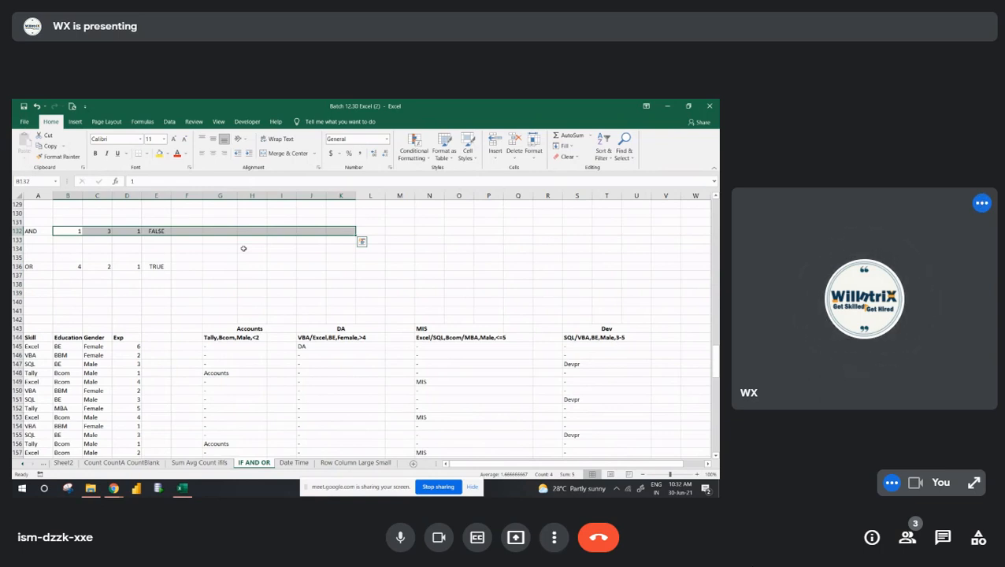
key(ctrl+z)
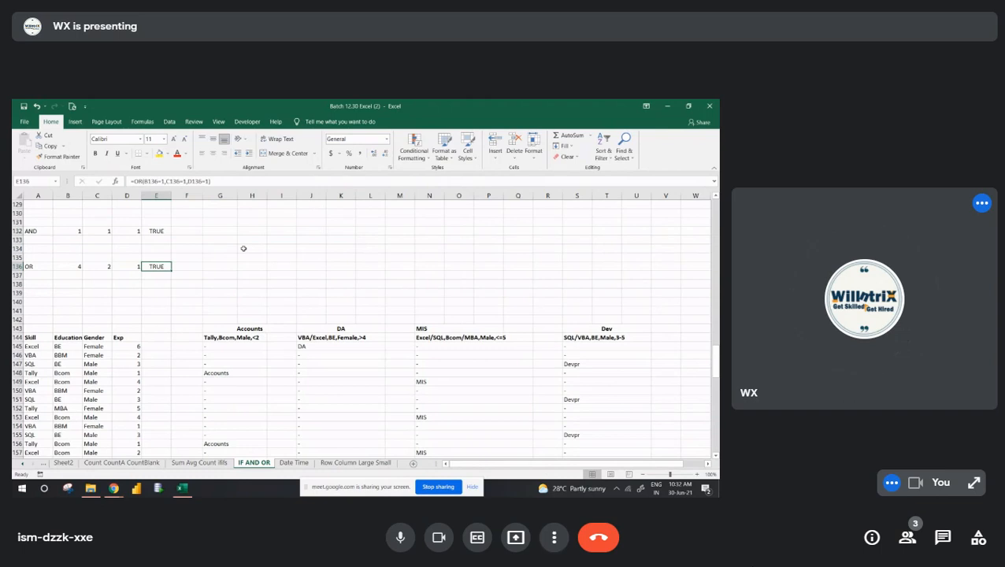
- Clear E136 and enter the formula =OR(B136=1,C136=1,D136=1) in it
key(Delete)
text(=or)
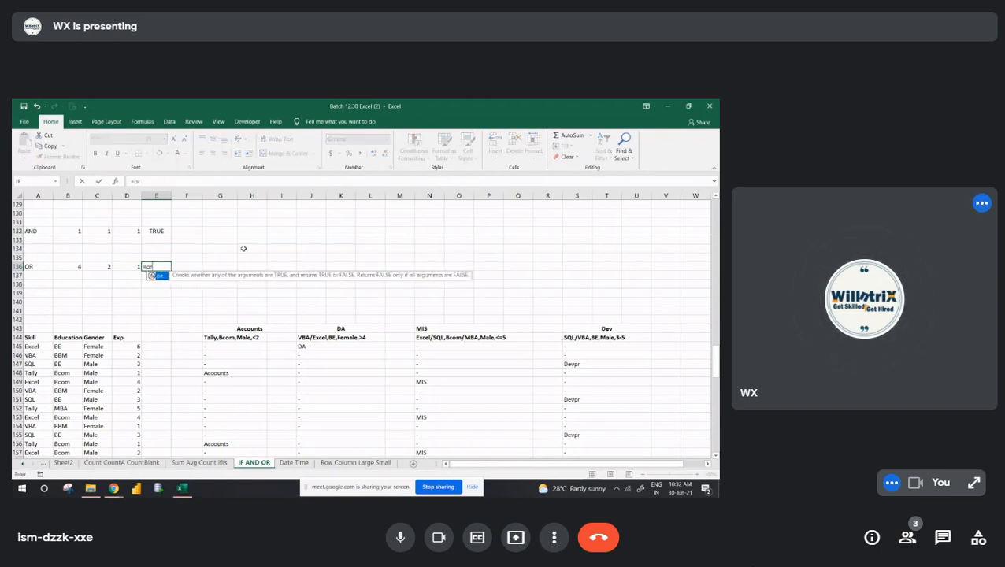
key(Tab)
key(Left)
key(Left)
key(Left)
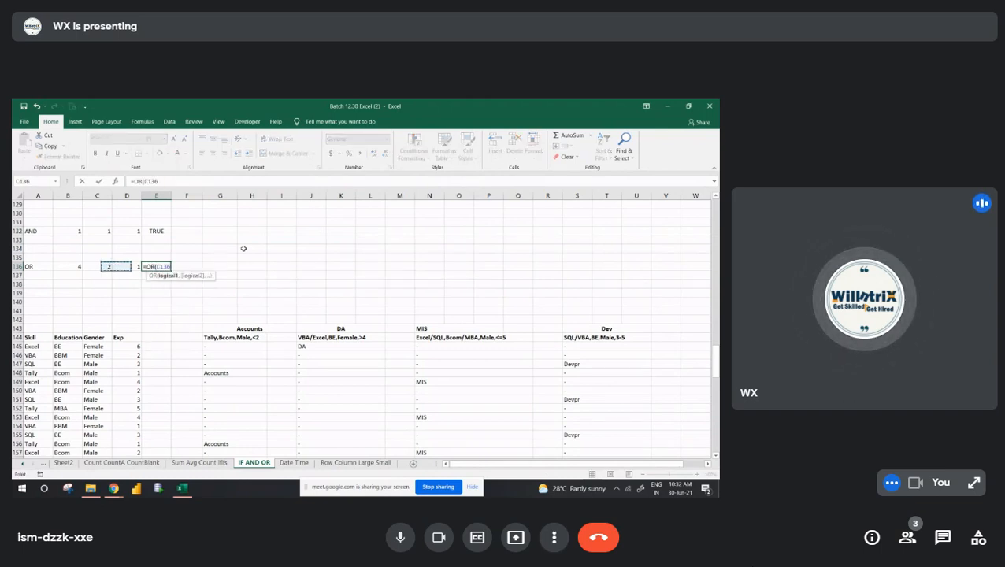
text(=1,)
key(Left)
key(Left)
text(=1,)
key(Left)
text(=1))
key(ctrl+Return)
- Set B136 in the OR row to 1
key(Left)
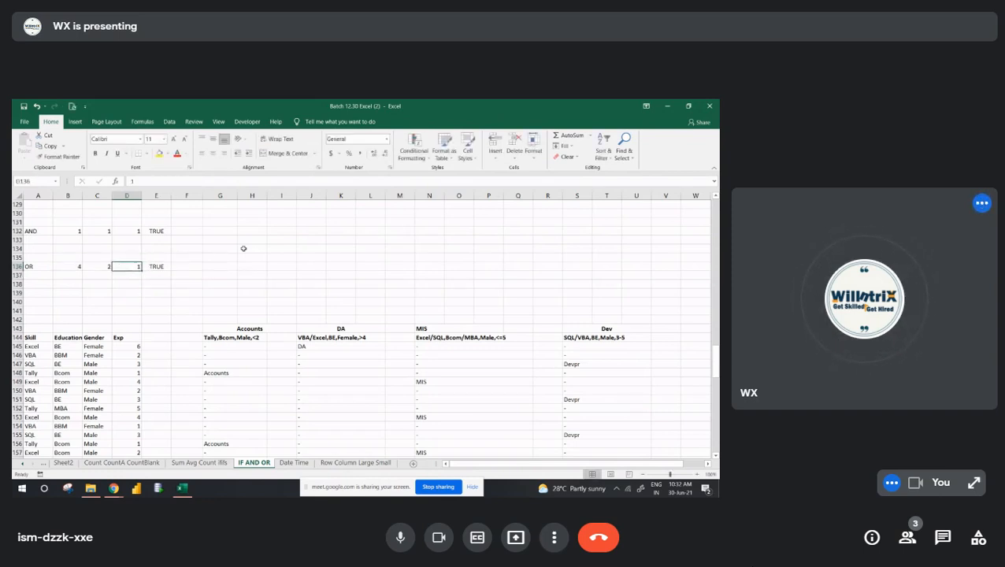
key(Left)
key(Left)
text(1)
key(Return)
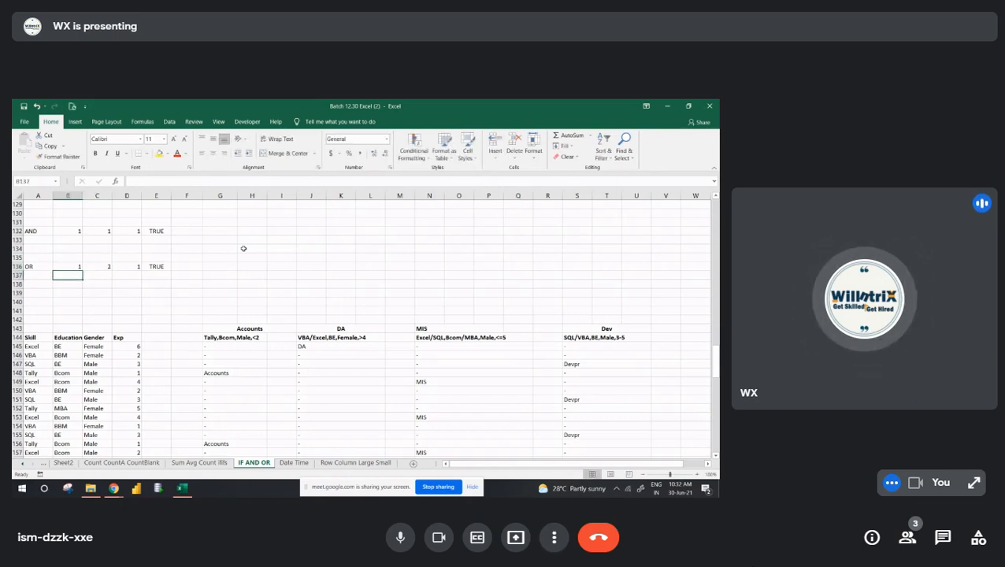
- Set B136 to 2 and C136 to 1 to test the OR formula with different values
key(Up)
key(shift+Right)
key(shift+Right)
key(shift+Left)
key(shift+Left)
text(2)
key(Right)
key(Right)
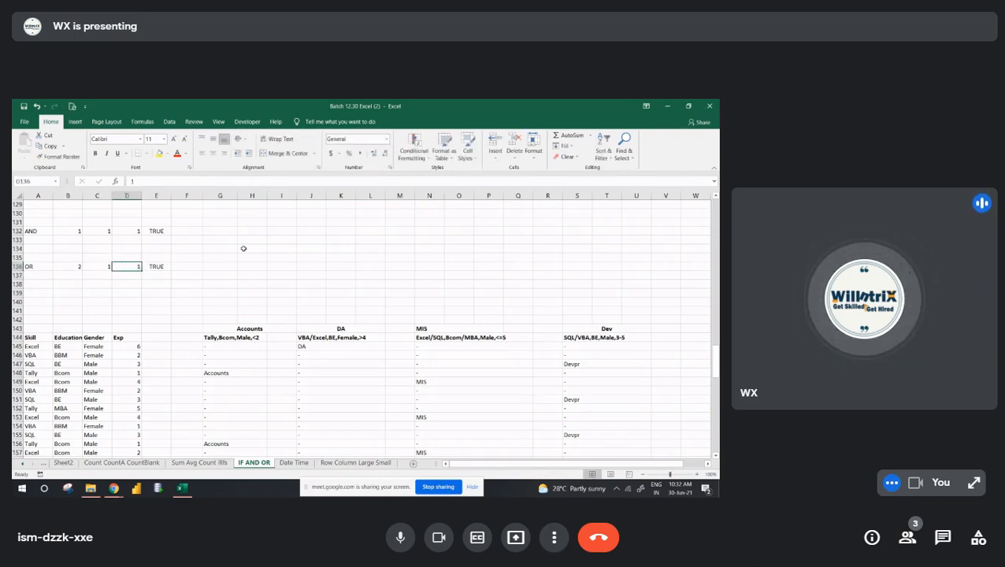
- Set C136 to 6 and D136 to 9 so that no value in the OR row equals 1
key(Left)
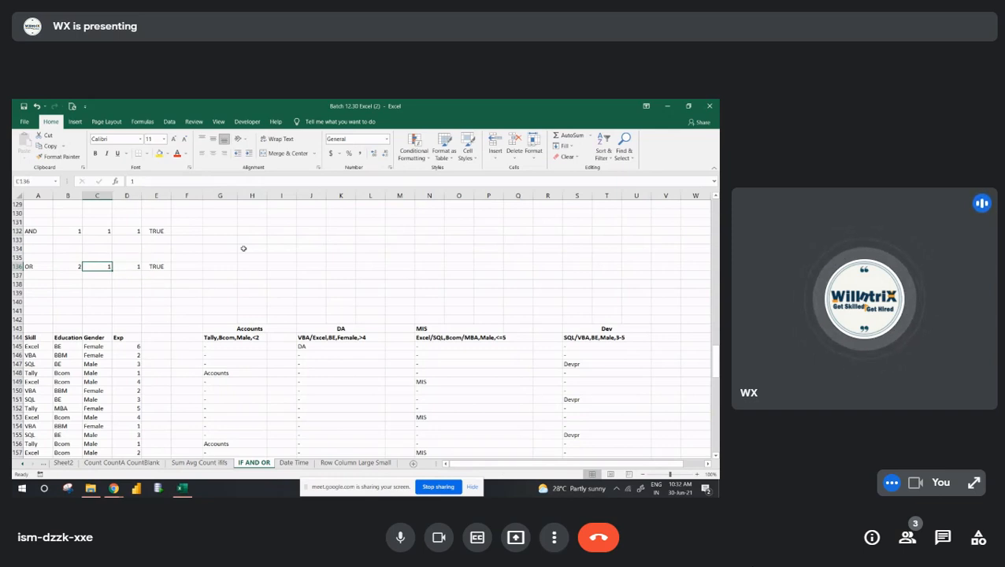
text(6)
key(Right)
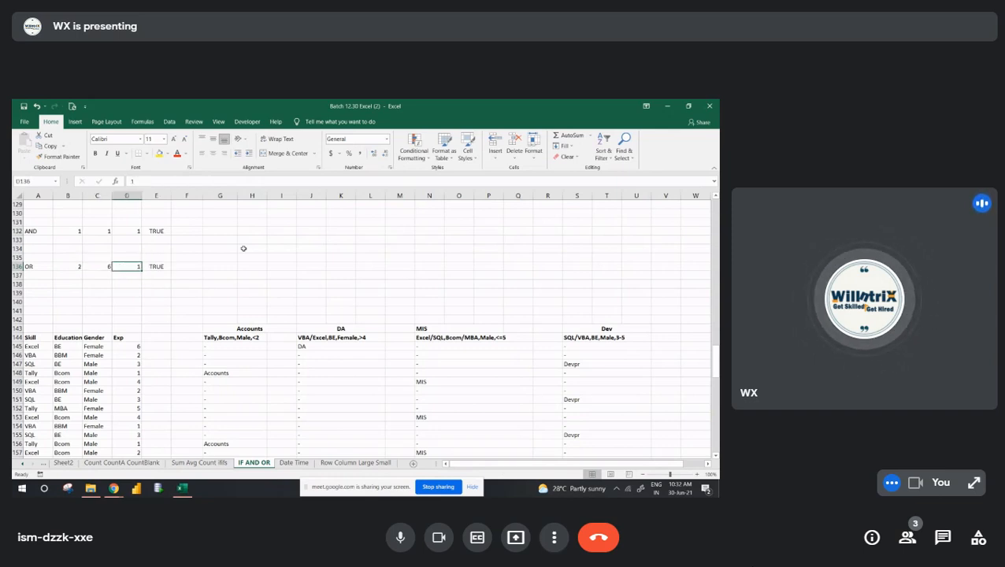
text(9)
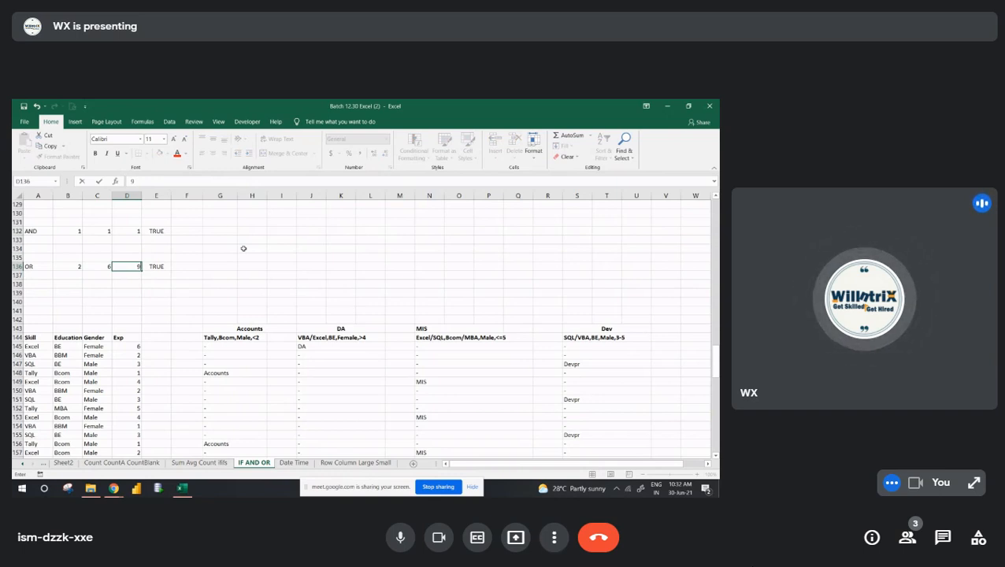
key(Right)
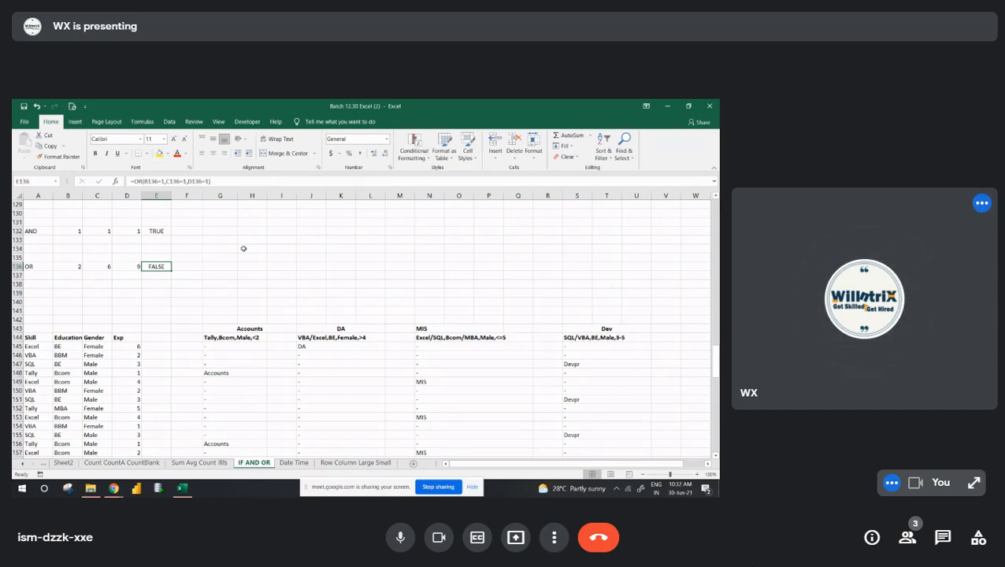
- Clear the existing results under the Accounts criteria from row 145 to row 163
key(Down)
key(Down)
key(Down)
key(Down)
key(Down)
key(Down)
key(Down)
key(Down)
key(Down)
key(Down)
key(Down)
key(Down)
key(Down)
key(Down)
key(Down)
key(Down)
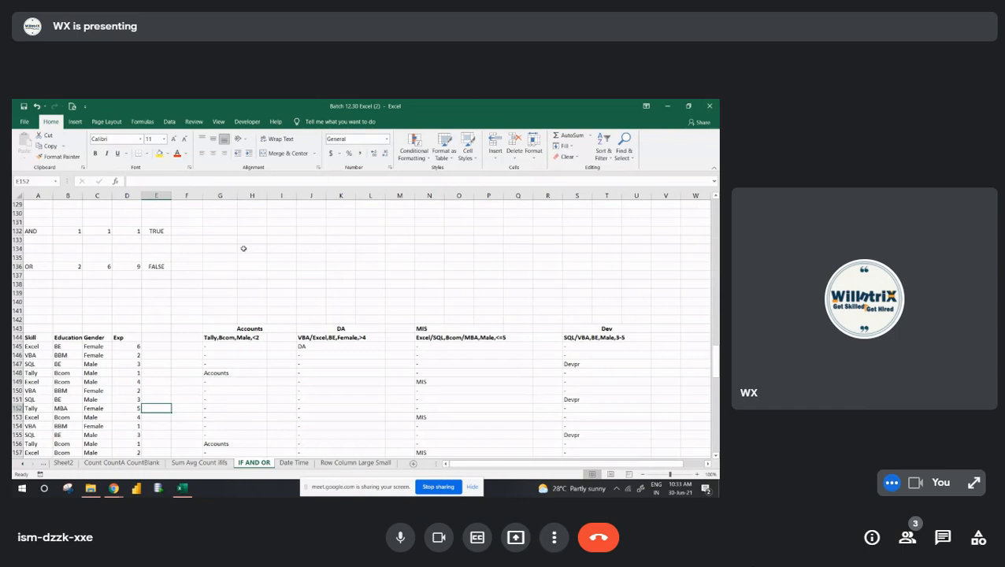
key(ctrl+z)
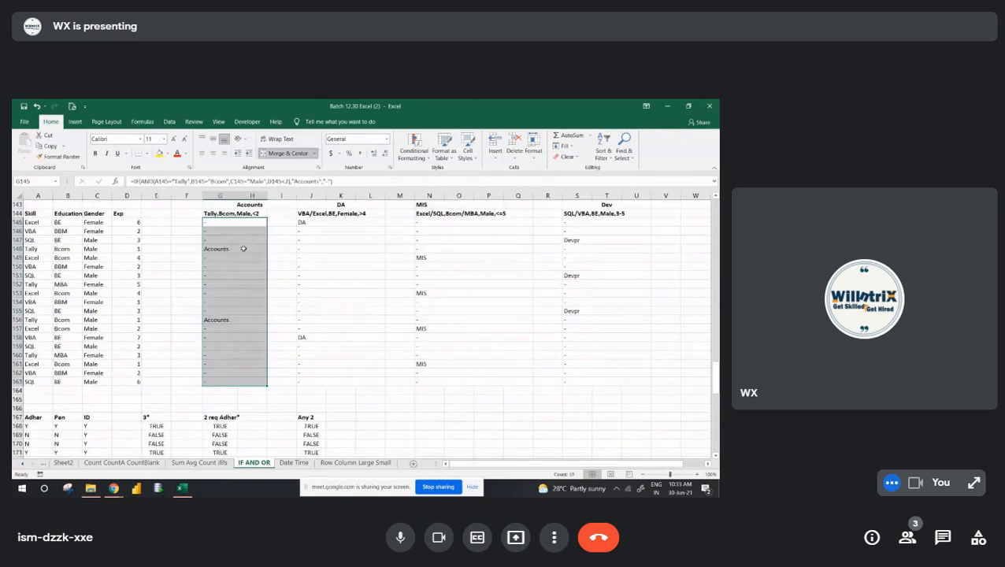
key(Delete)
- Clear the existing results under the DA, MIS and Dev criteria from row 145 to row 163
key(Up)
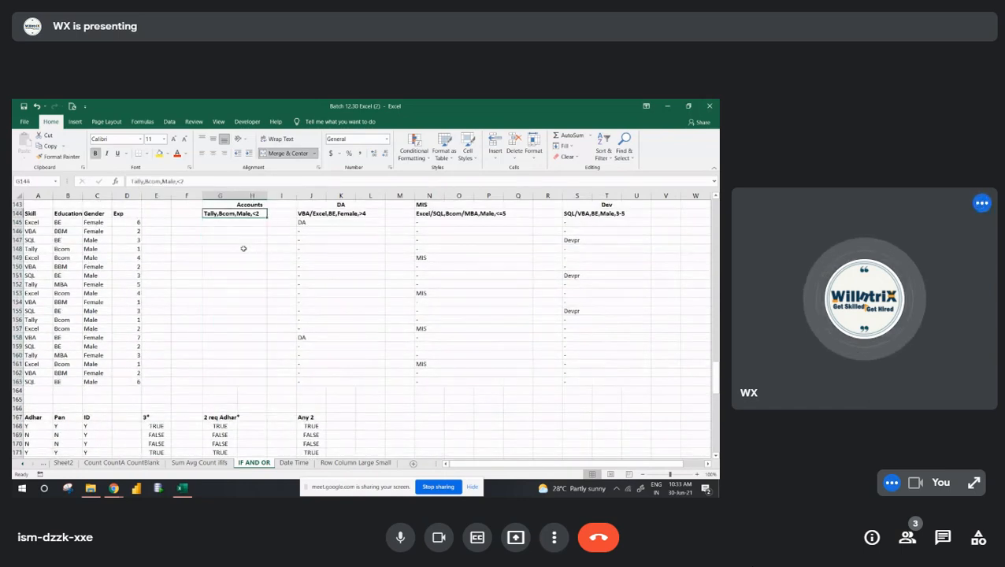
key(Up)
key(Up)
key(Down)
key(Down)
key(Right)
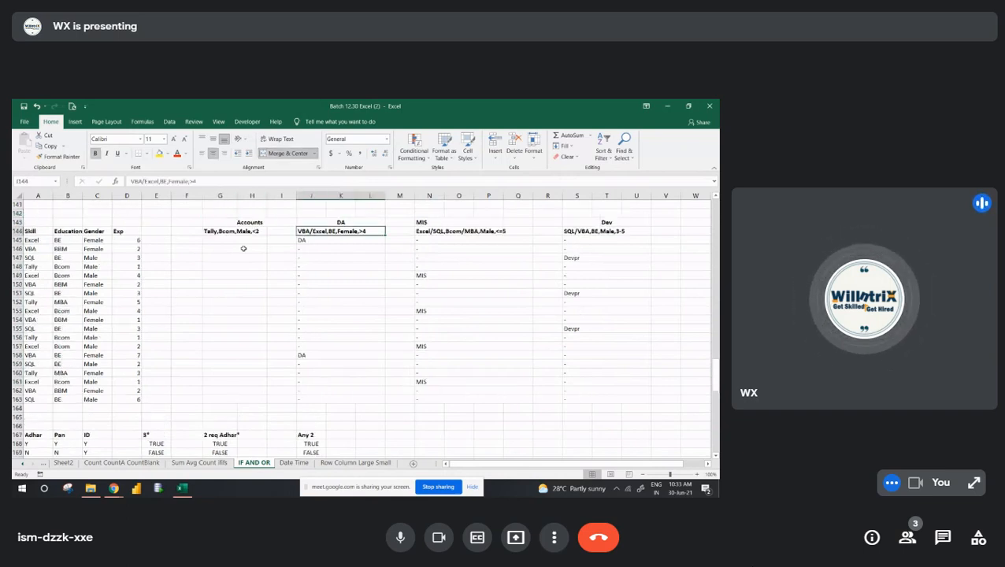
key(Down)
key(shift+Down)
key(shift+Down)
key(shift+Down)
key(shift+Down)
key(shift+Down)
key(shift+Down)
key(shift+Down)
key(shift+Down)
key(shift+Down)
key(shift+Down)
key(shift+Down)
key(shift+Down)
key(shift+Down)
key(shift+Down)
key(shift+Down)
key(shift+Right)
key(shift+Right)
key(shift+Right)
key(shift+Right)
key(shift+Right)
key(shift+Right)
key(shift+Right)
key(shift+Right)
key(shift+Right)
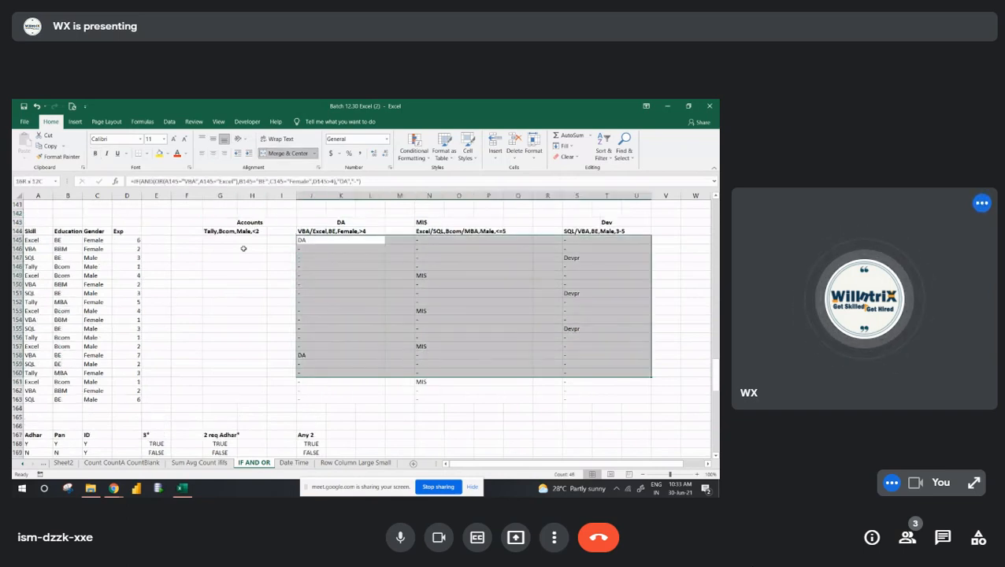
key(shift+Down)
key(shift+Down)
key(shift+Down)
key(Delete)
key(Left)
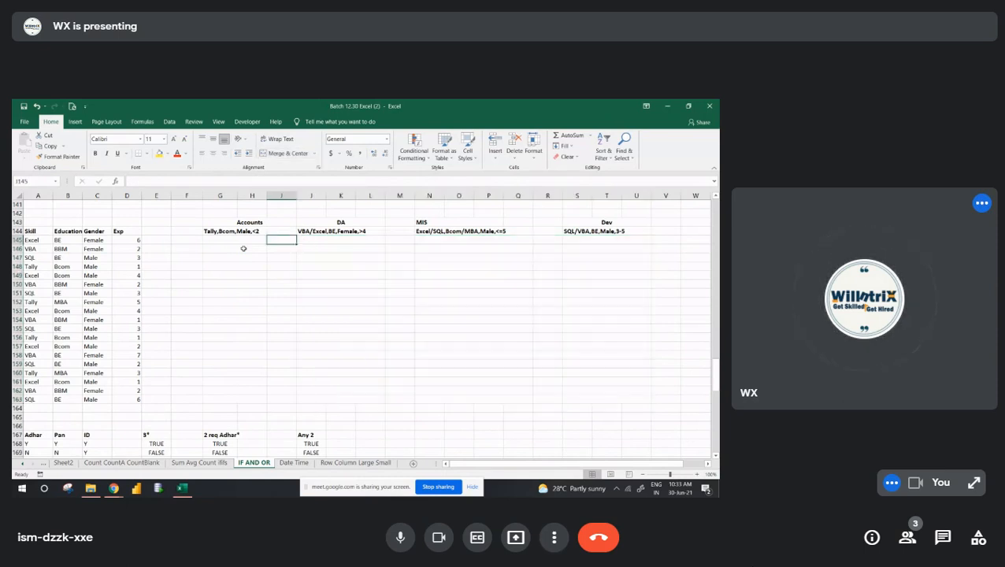
- Examine the Skill and Education headers of the candidate table and check the Wi-Fi connection
key(Left)
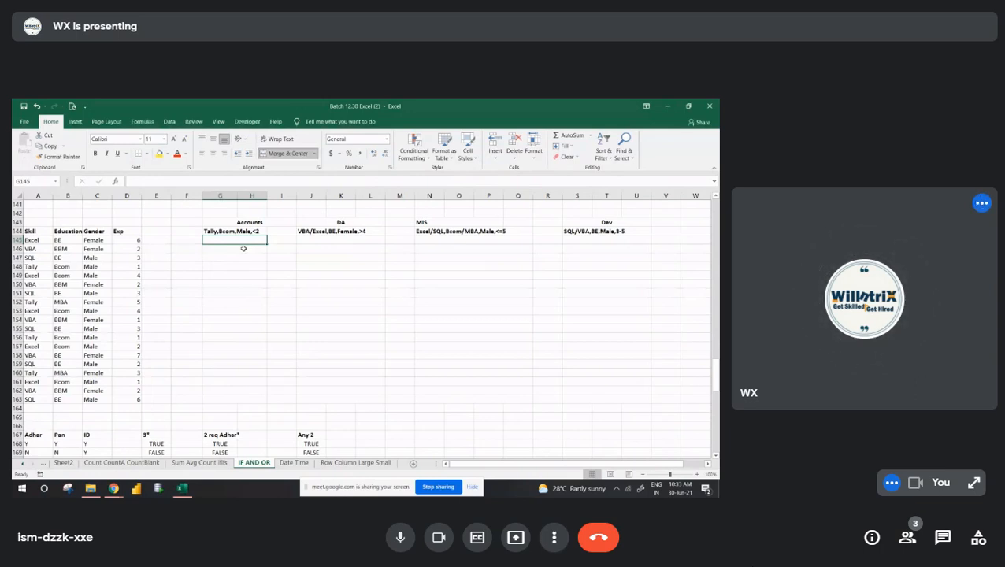
click(32, 231)
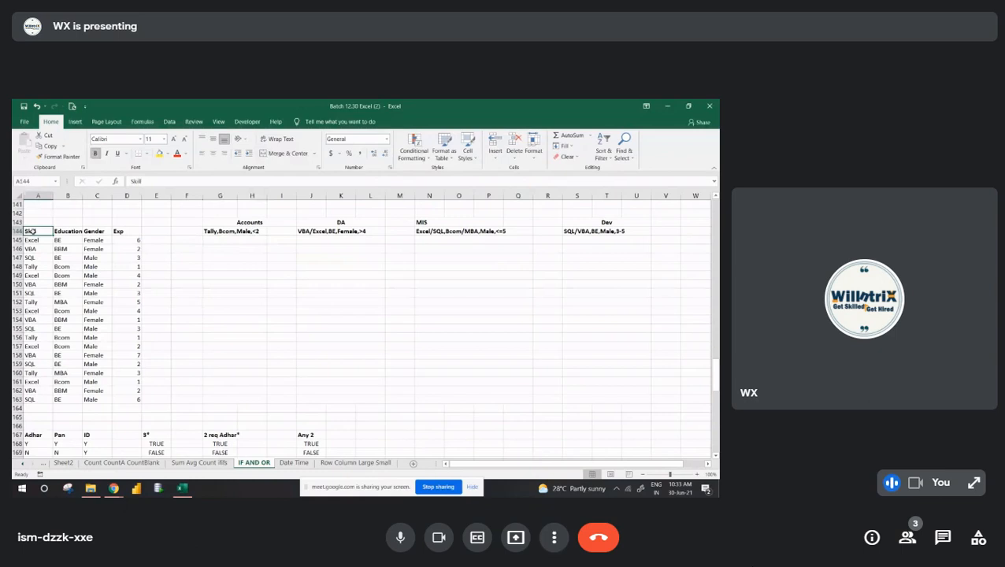
key(Right)
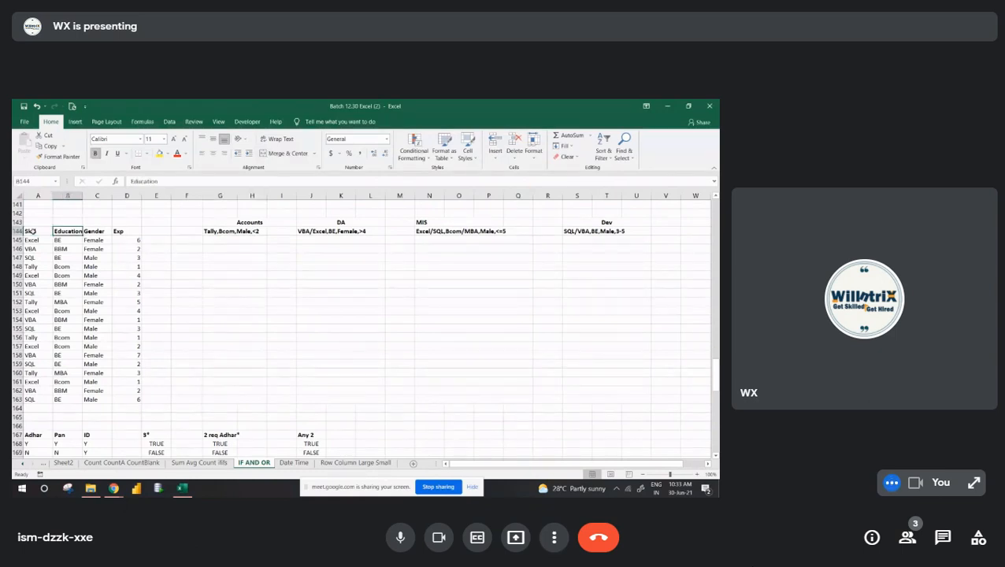
click(628, 489)
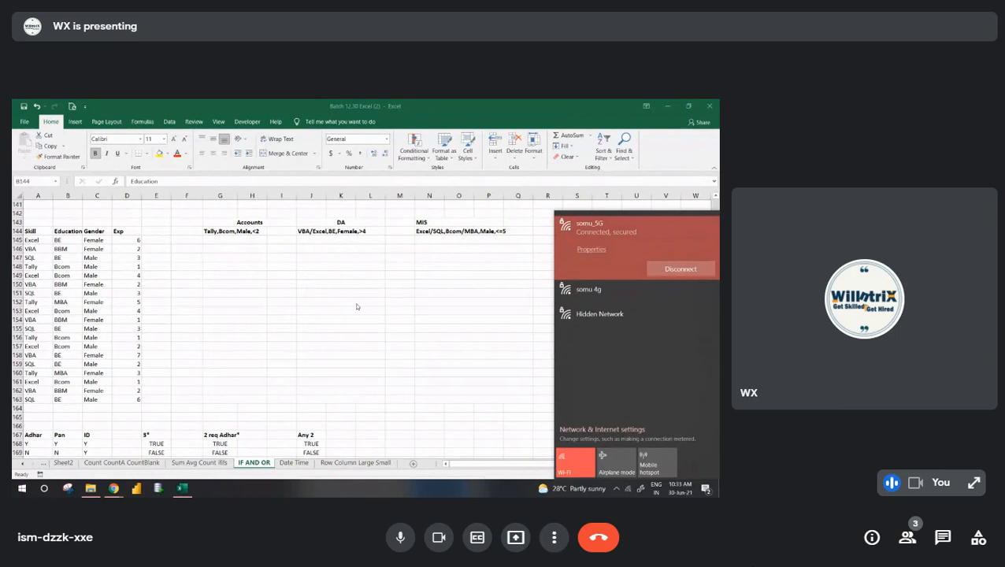
click(296, 283)
click(205, 274)
key(Up)
key(Up)
key(Up)
key(Up)
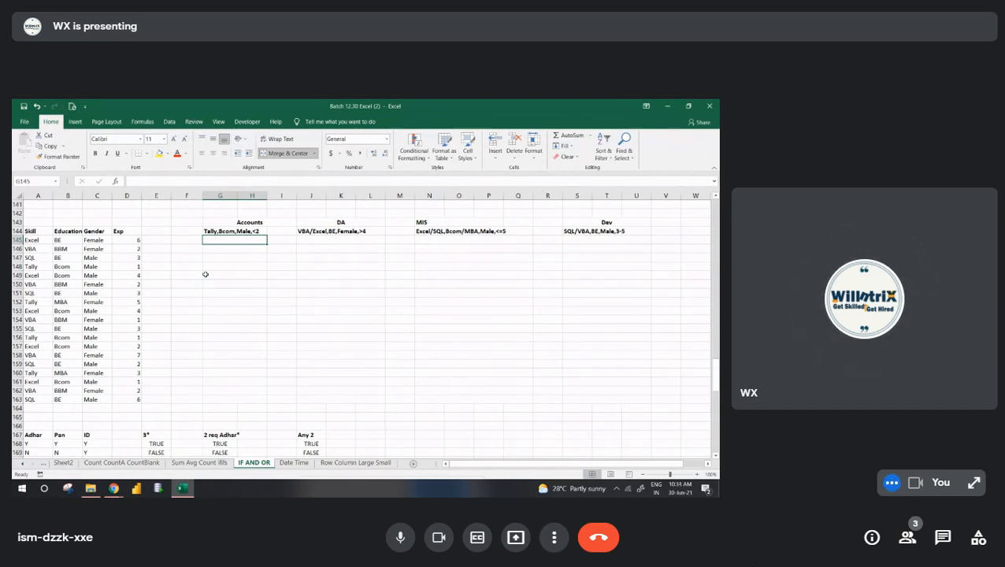
- Examine the candidate table from row 144 to row 163 against the Accounts criteria Tally, Bcom, Male, <2
key(Down)
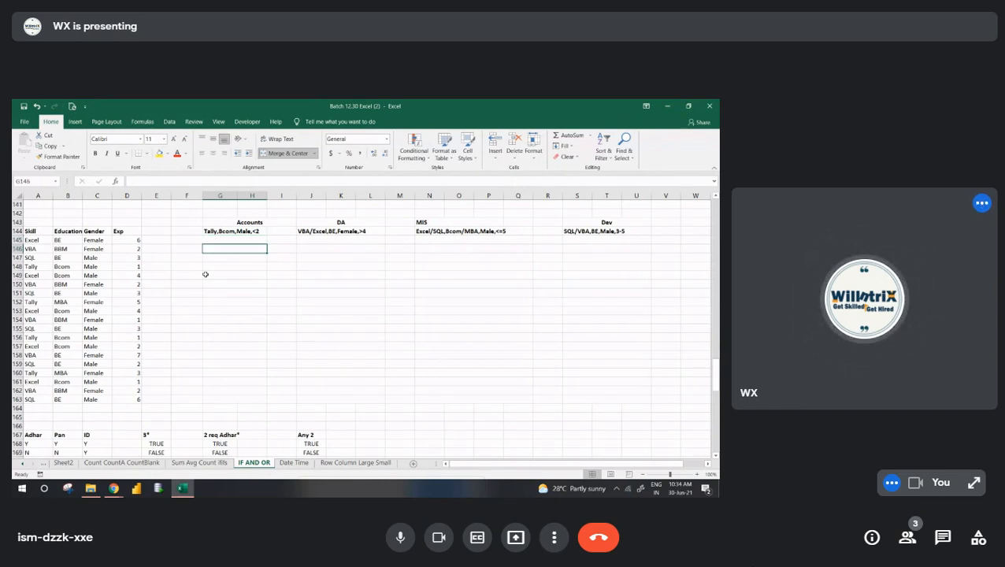
key(Down)
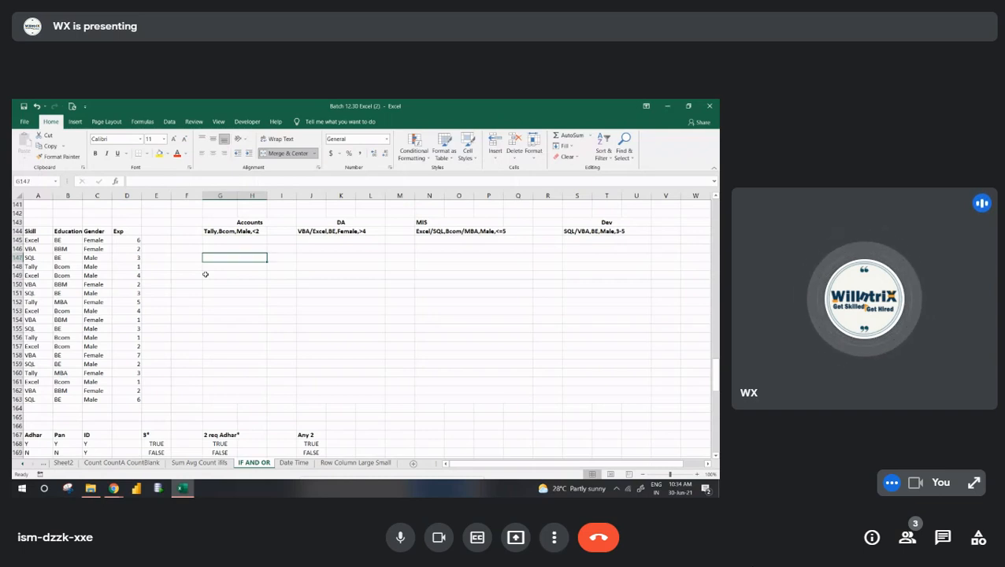
key(ctrl+Left)
key(ctrl+a)
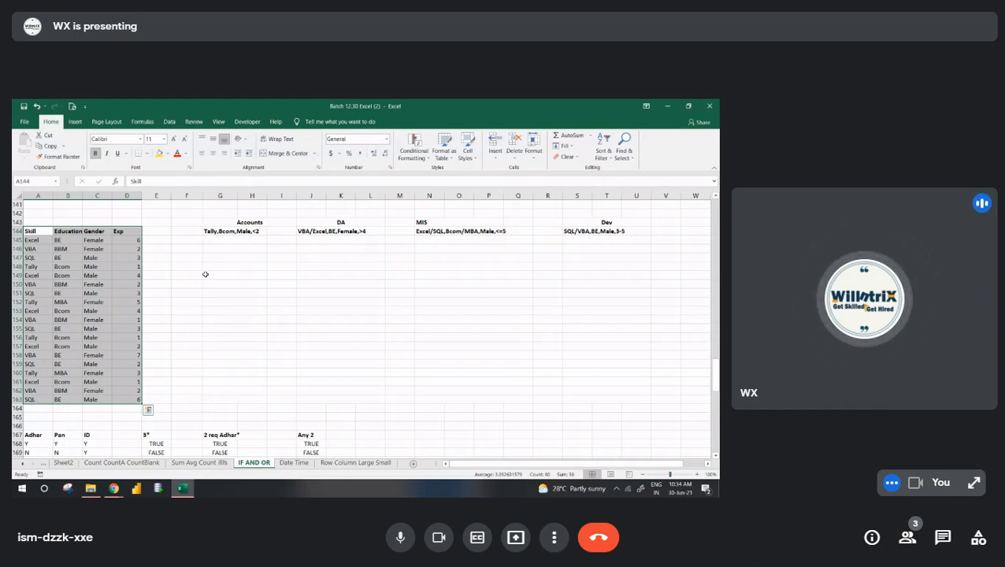
key(Down)
key(Up)
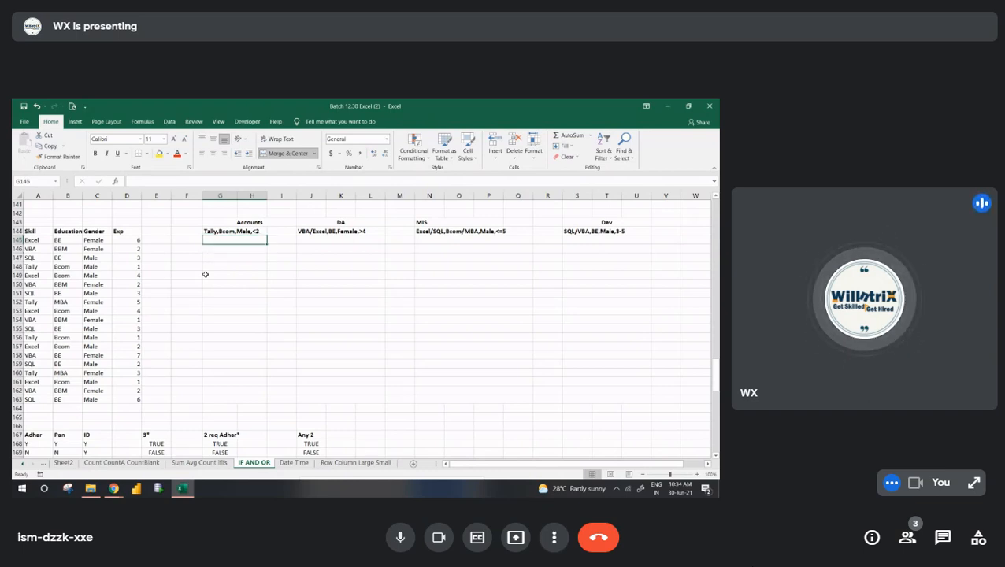
drag(38, 231, 156, 408)
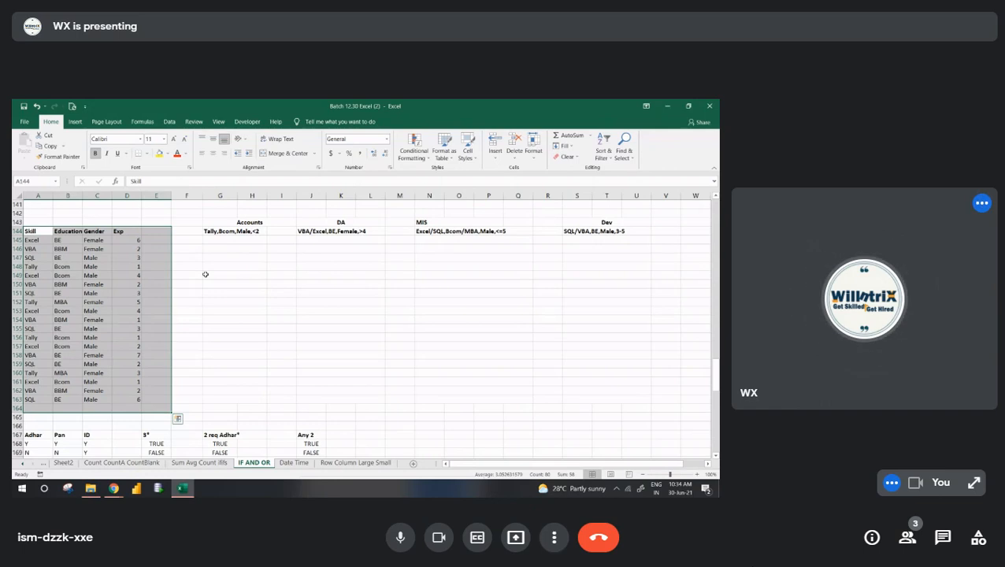
click(229, 232)
key(Up)
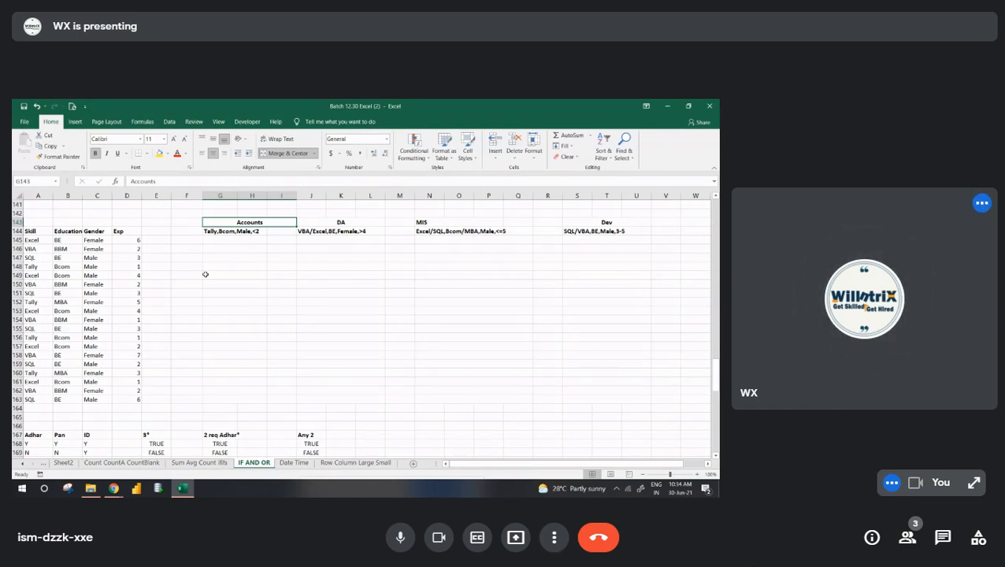
key(Down)
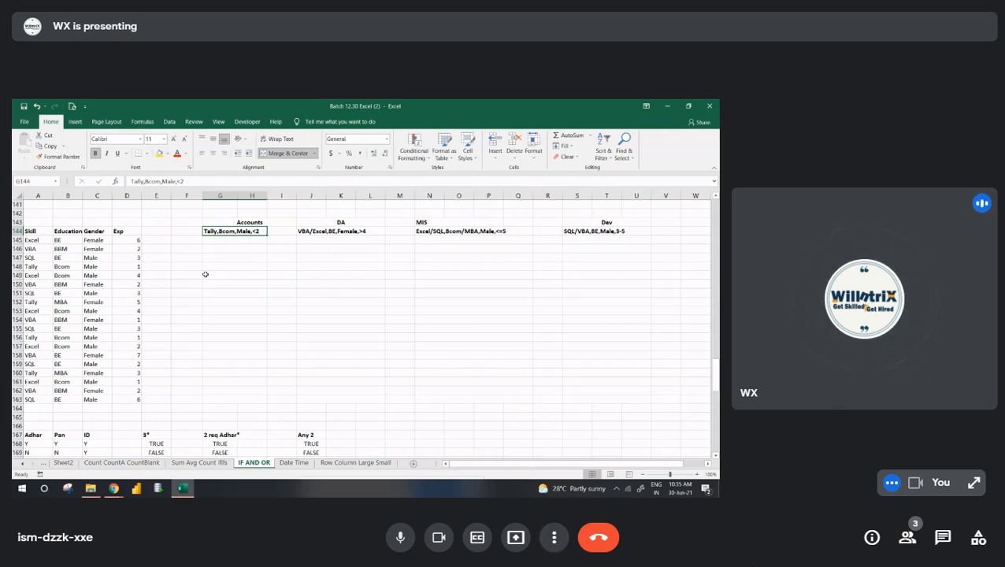
key(Return)
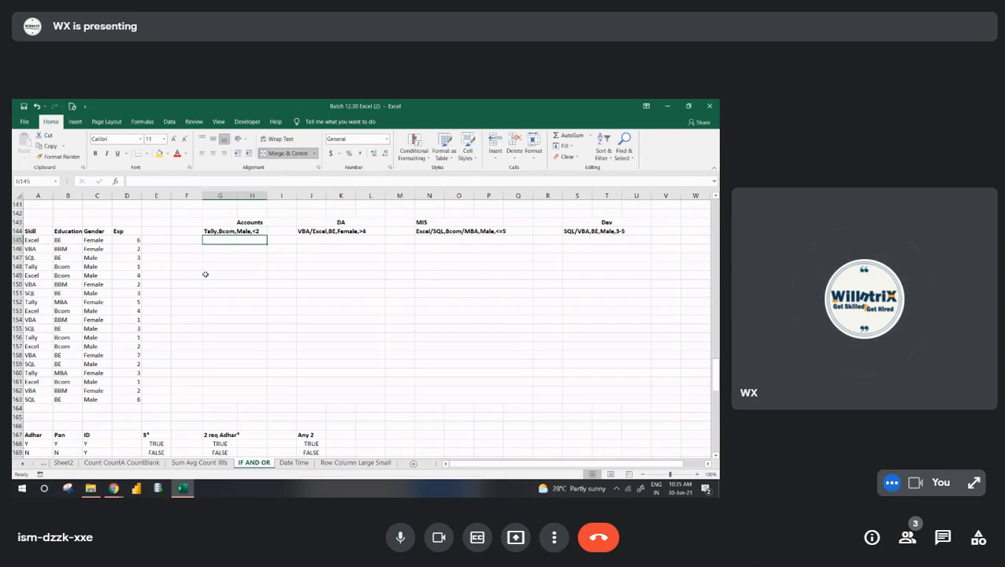
- Switch from the workbook to the browser and bring up the ongoing Google Meet call
key(alt+Tab)
key(alt+Tab)
key(alt+Tab)
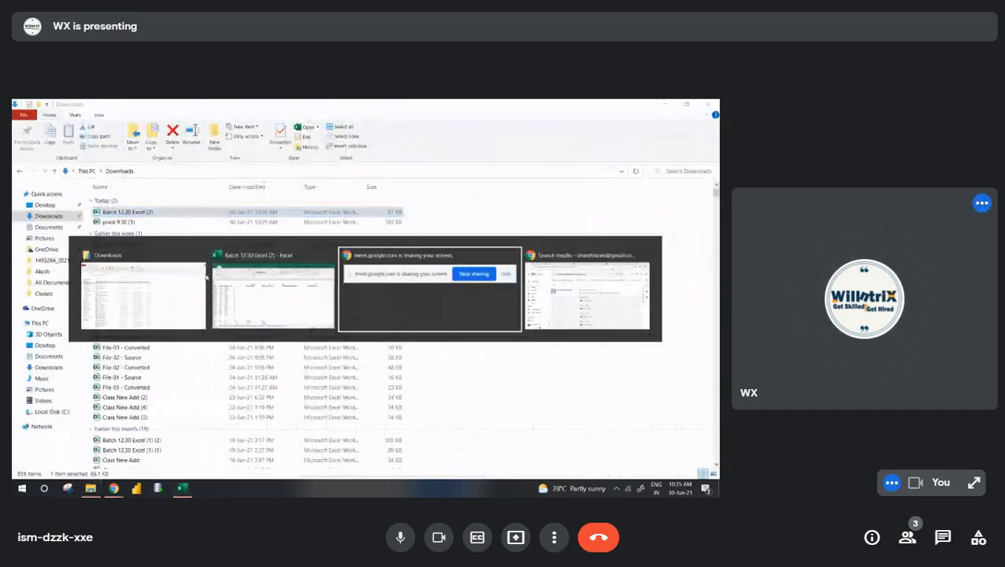
key(alt+Tab)
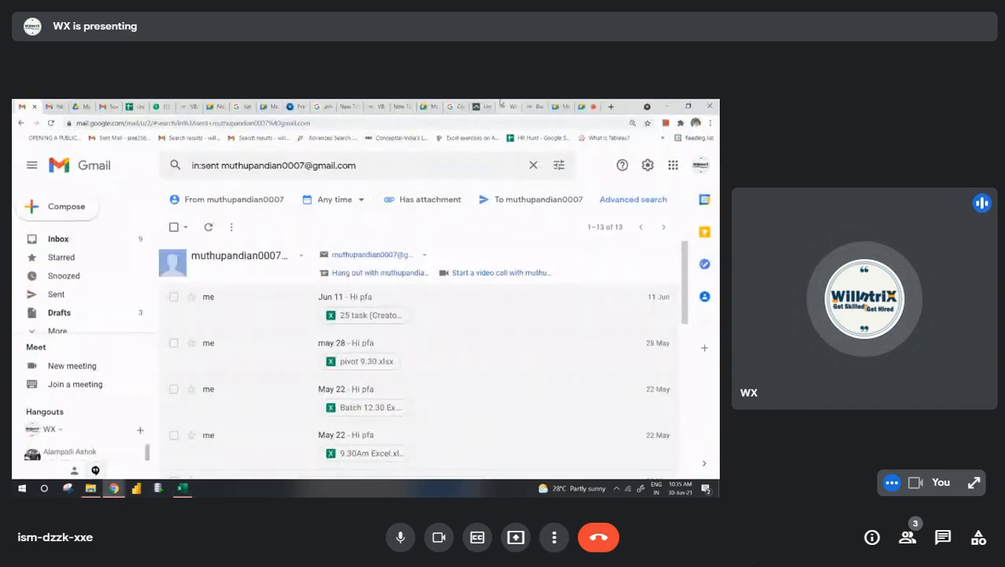
click(584, 106)
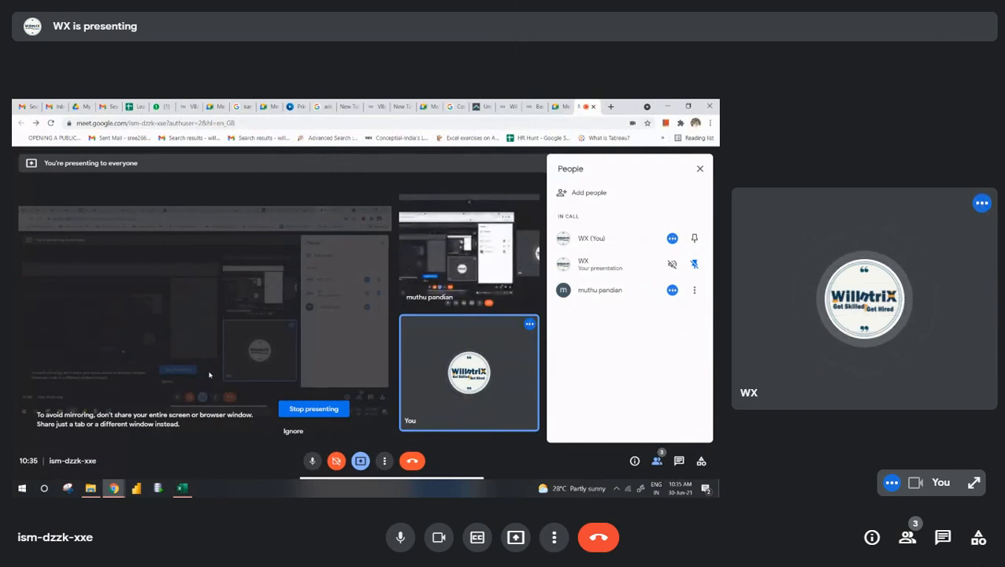
- Expand the self-view tile, exit full screen and close the Meet call
click(974, 483)
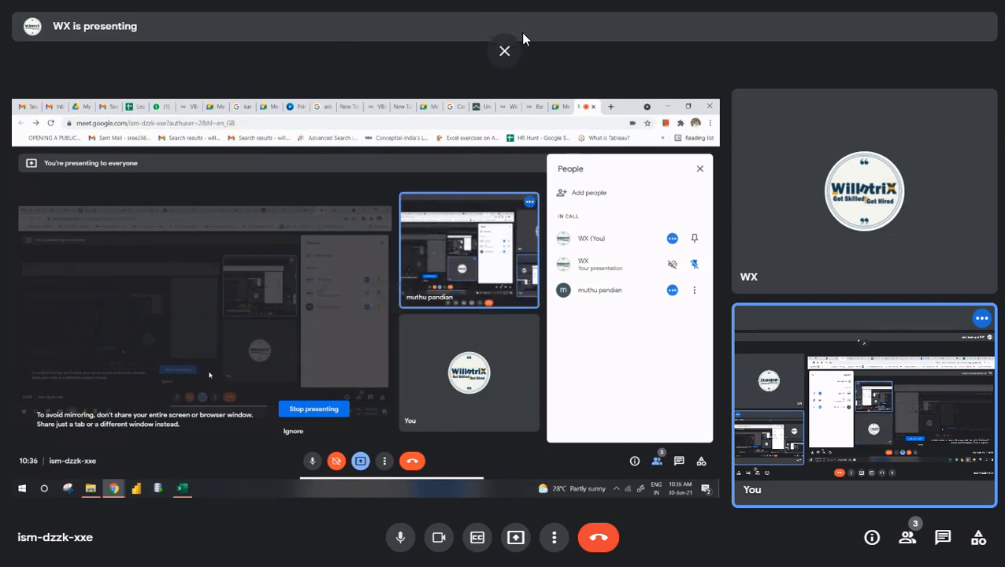
click(504, 52)
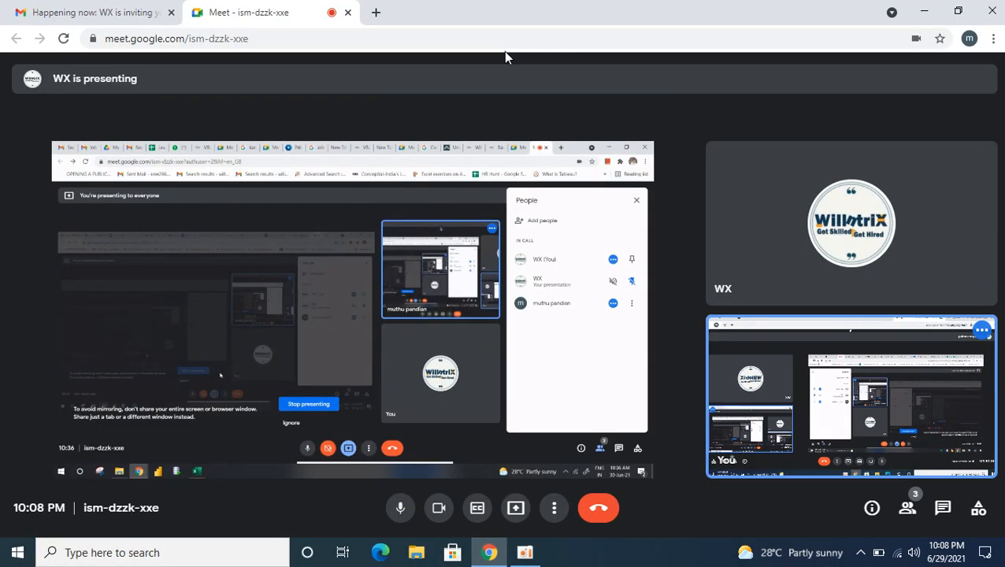
click(348, 14)
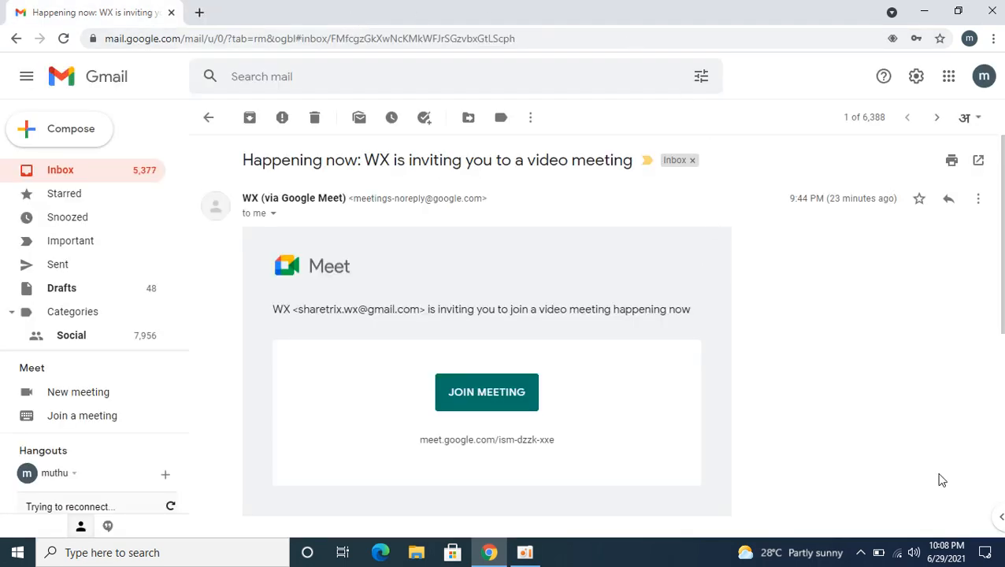
- Connect the computer to the GCNDEMO Wi-Fi network
click(899, 553)
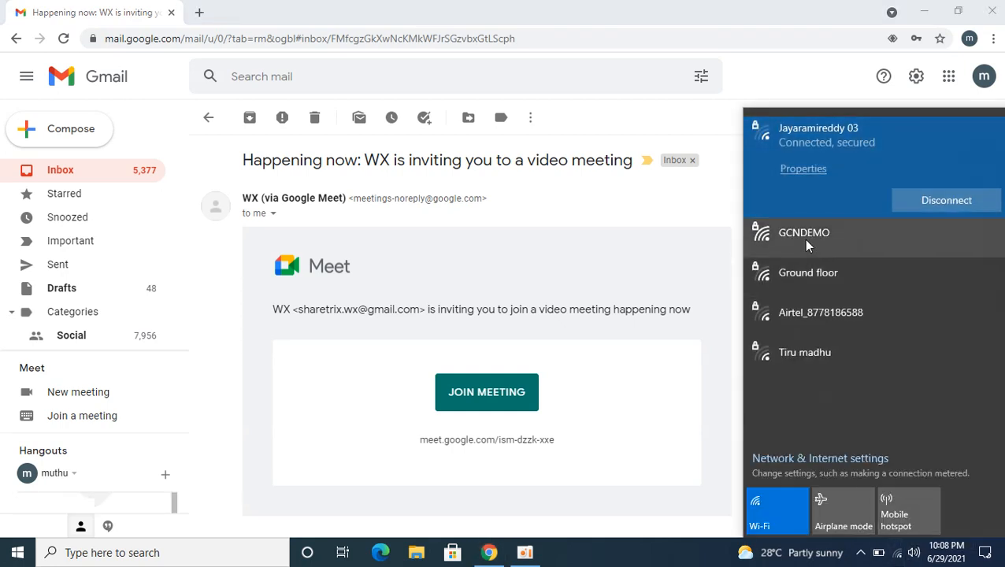
click(808, 233)
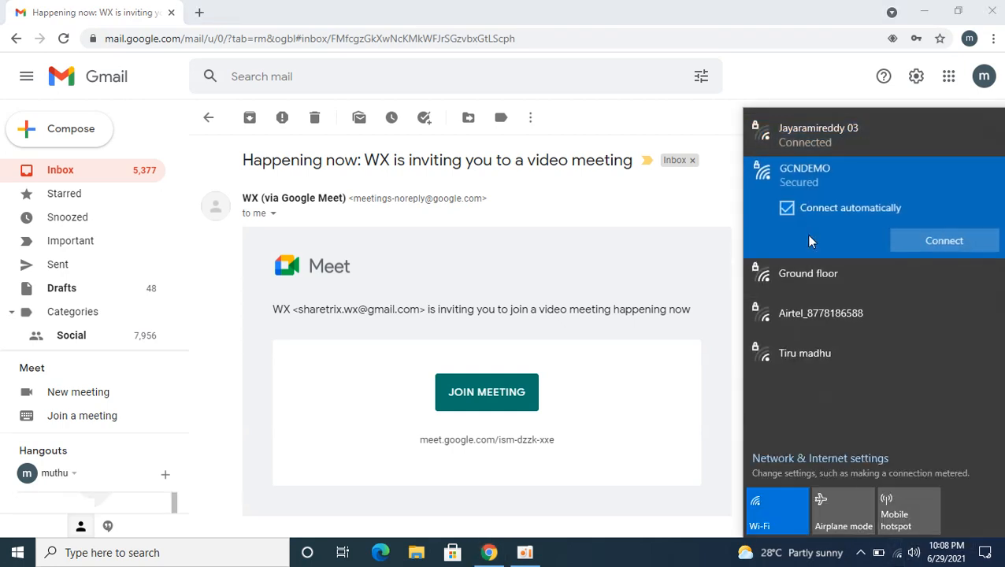
click(937, 240)
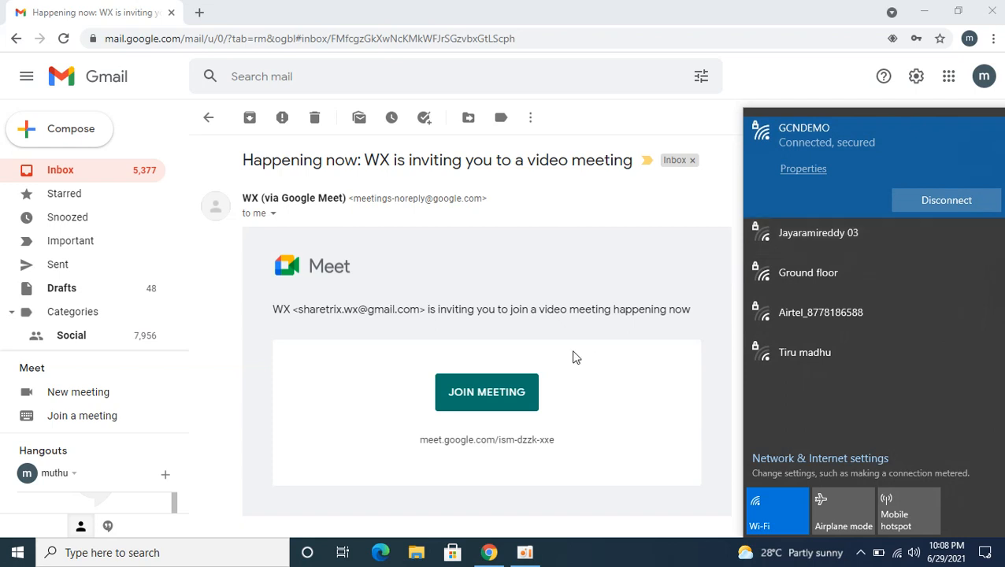
- Rejoin the video meeting from the Gmail invitation and show the call in full screen
click(491, 398)
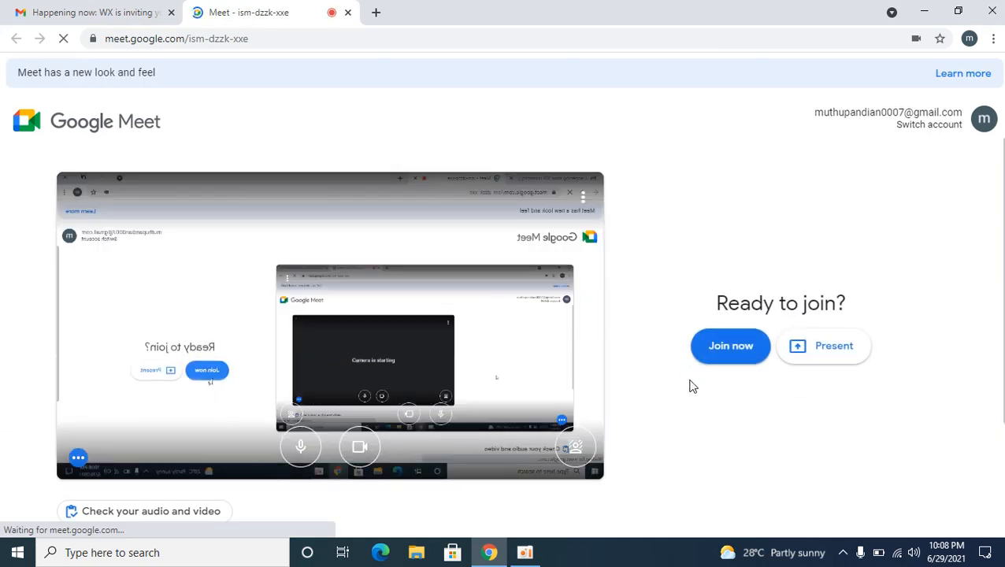
click(731, 347)
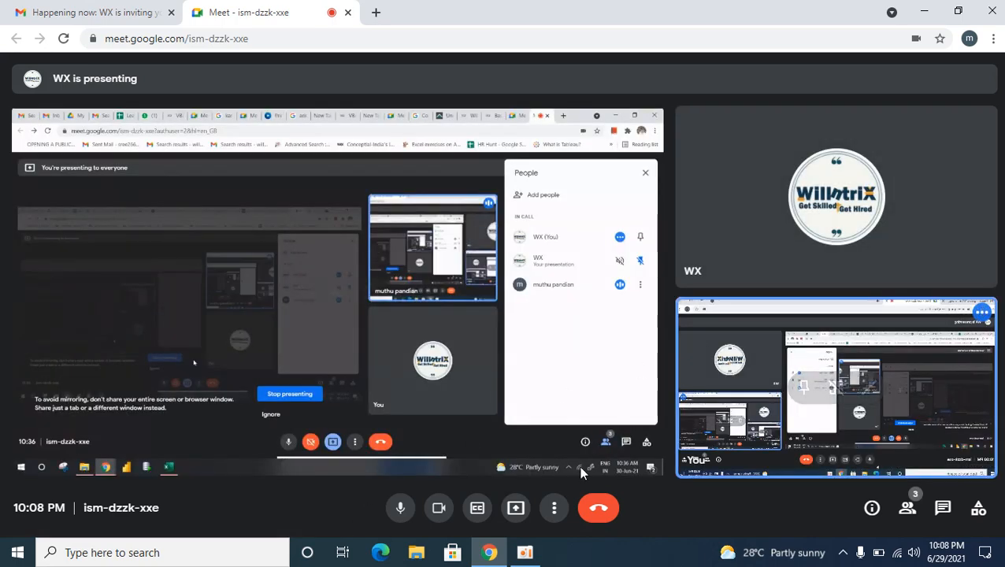
click(554, 514)
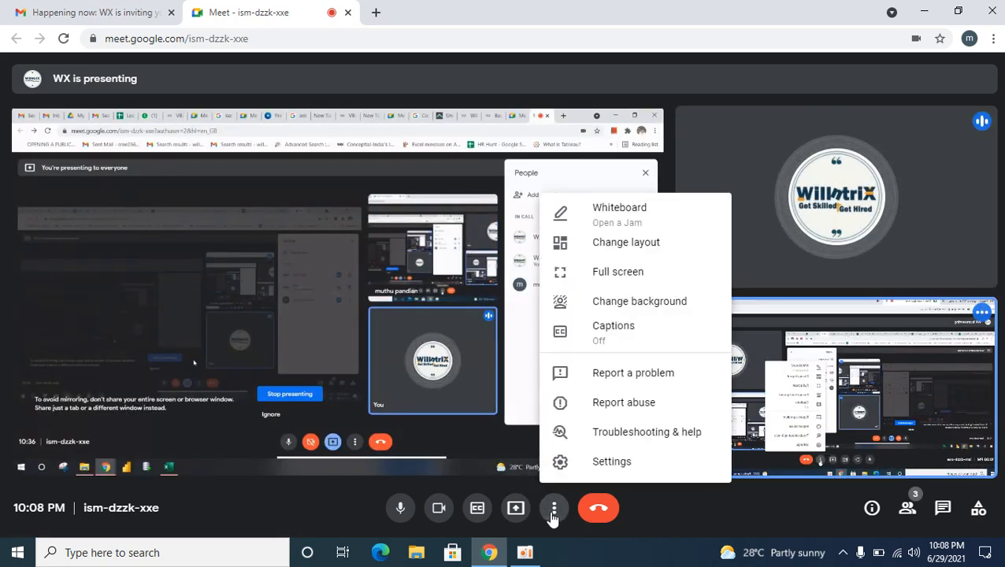
click(635, 277)
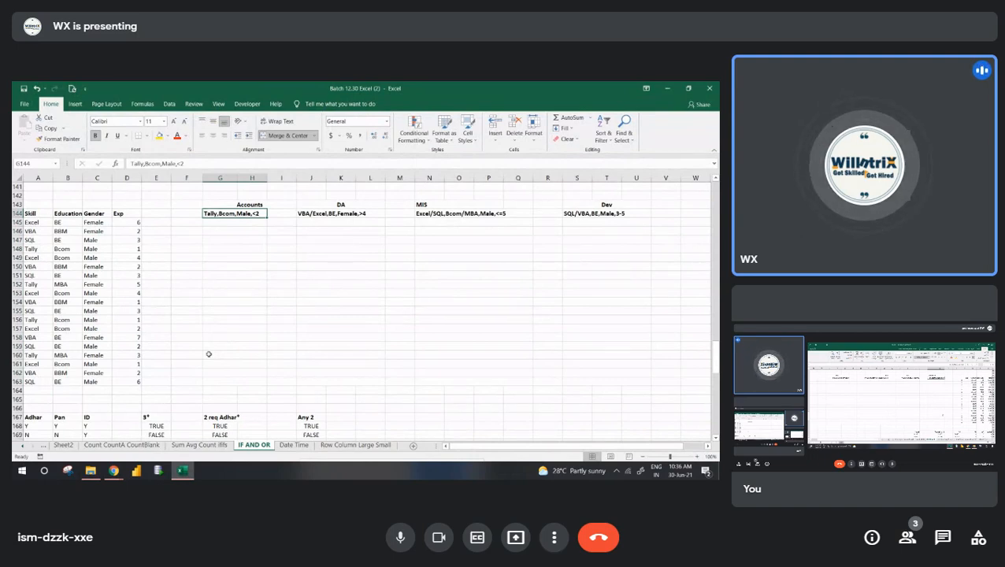
- Start an AND formula in G145 under the Accounts criteria with the skill condition A145="Tally"
key(Down)
text(=)
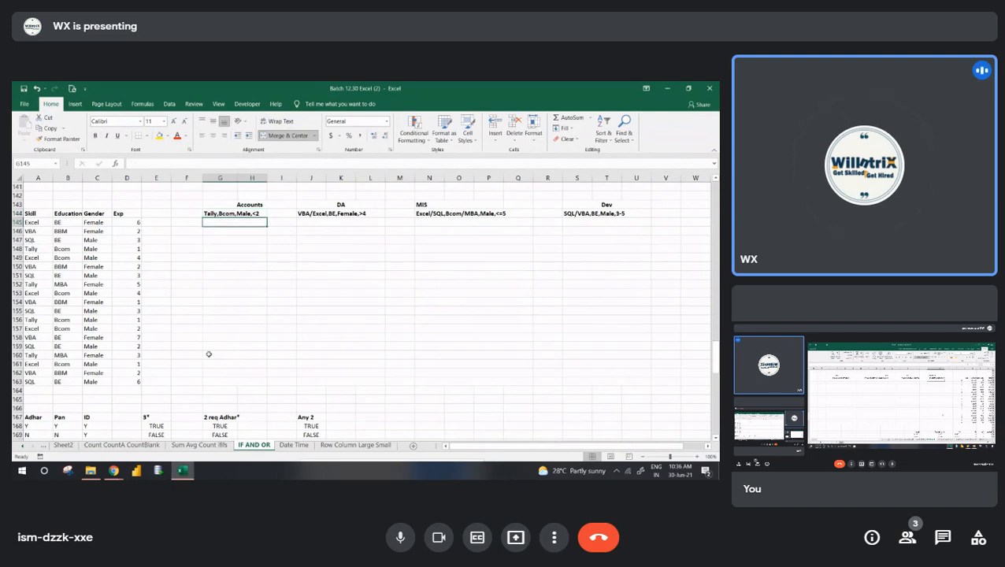
text(AND()
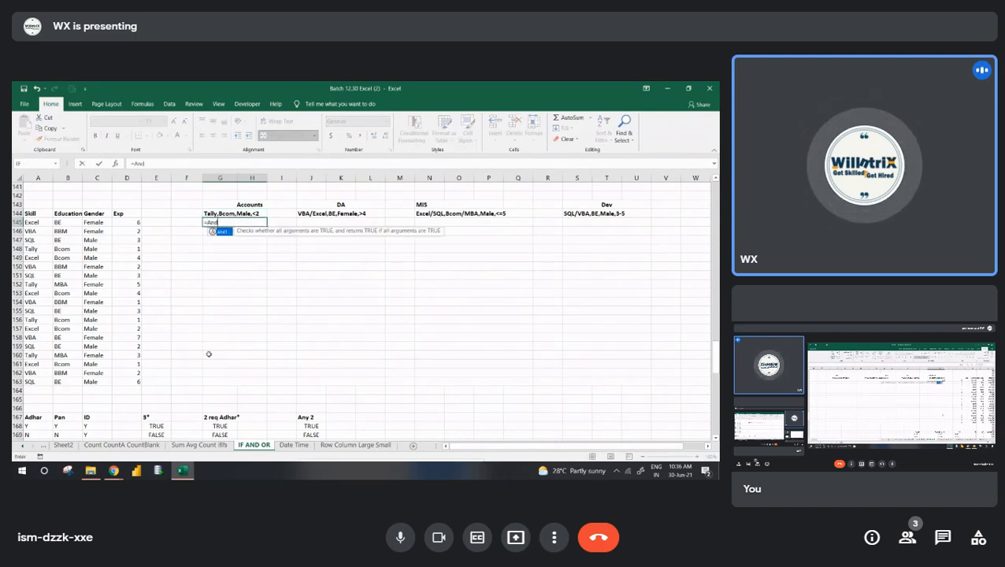
key(Left)
key(Left)
key(Left)
key(Left)
key(Left)
key(Left)
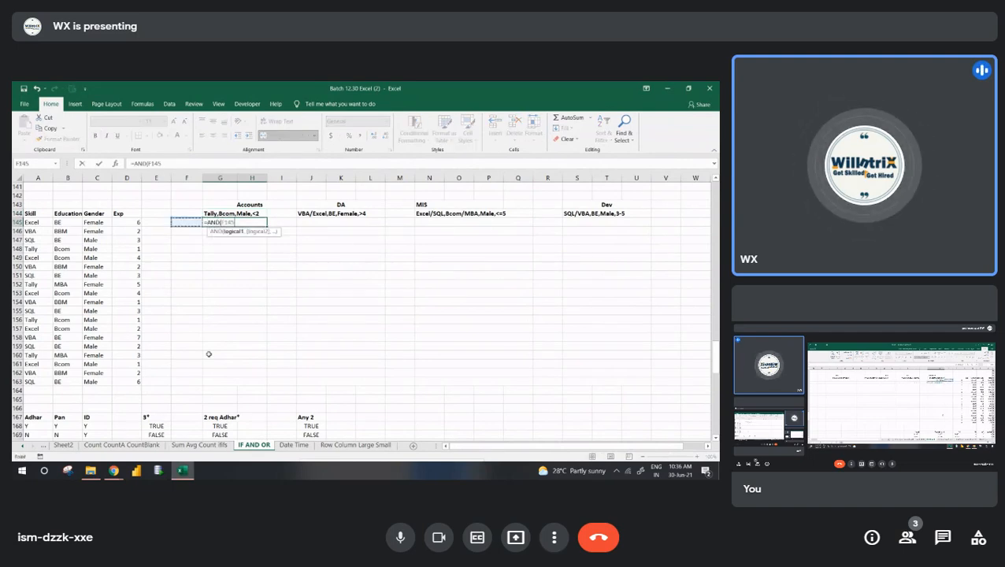
text(=)
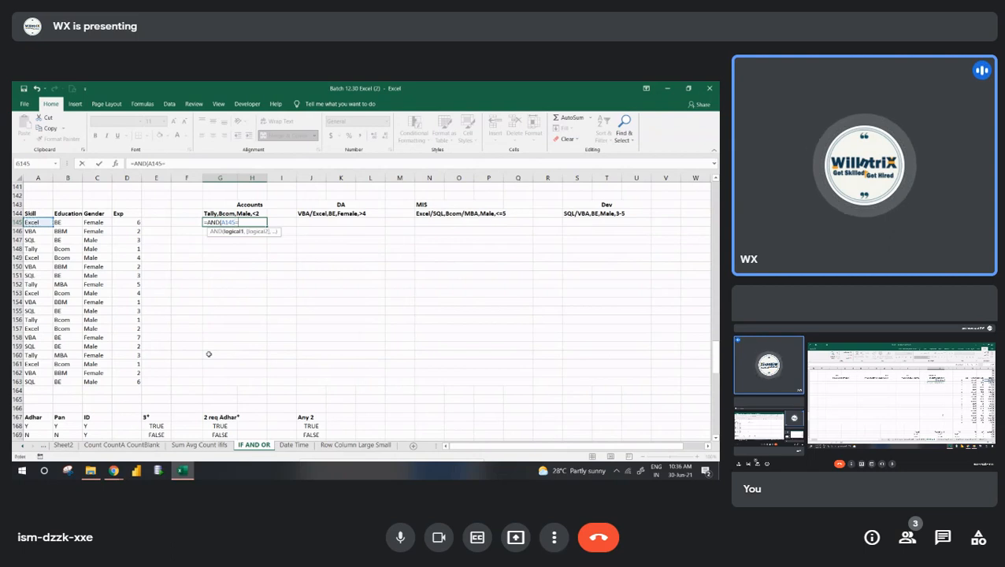
text("Ta)
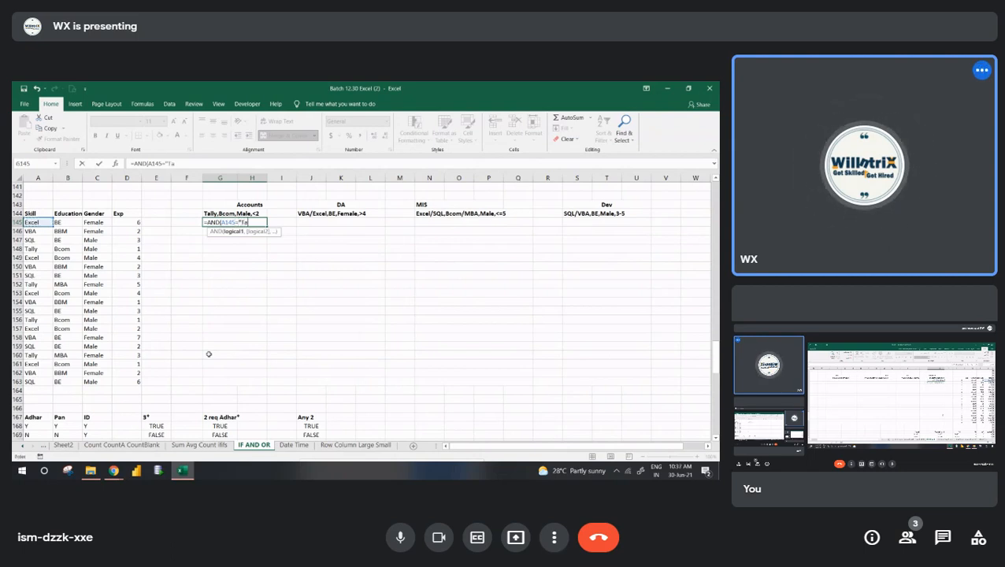
text(lly",)
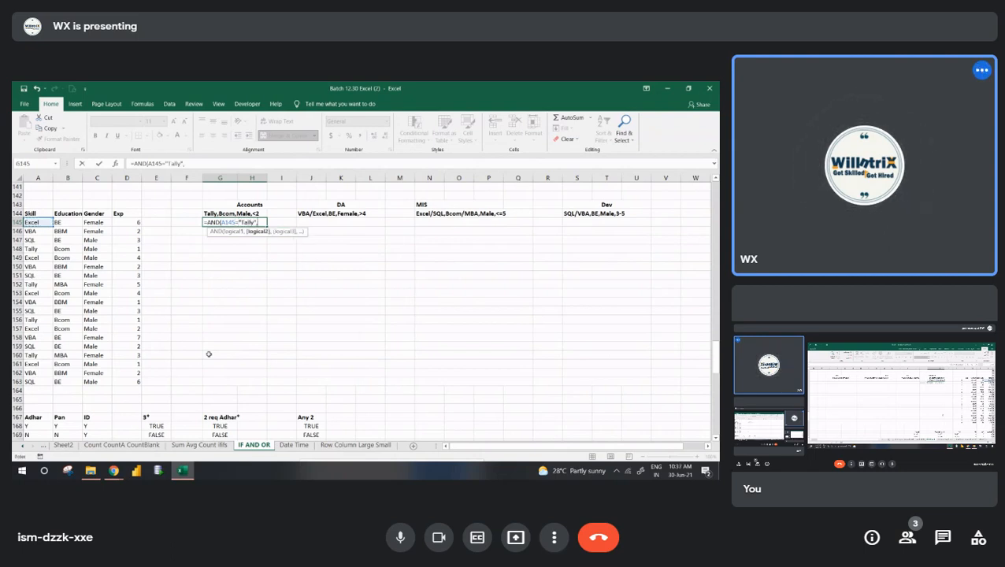
- Add the education condition B145="Bcom" and the gender condition C145="Male" to the Accounts AND formula in G145
key(Left)
key(Left)
key(Left)
key(Left)
key(Left)
text(=)
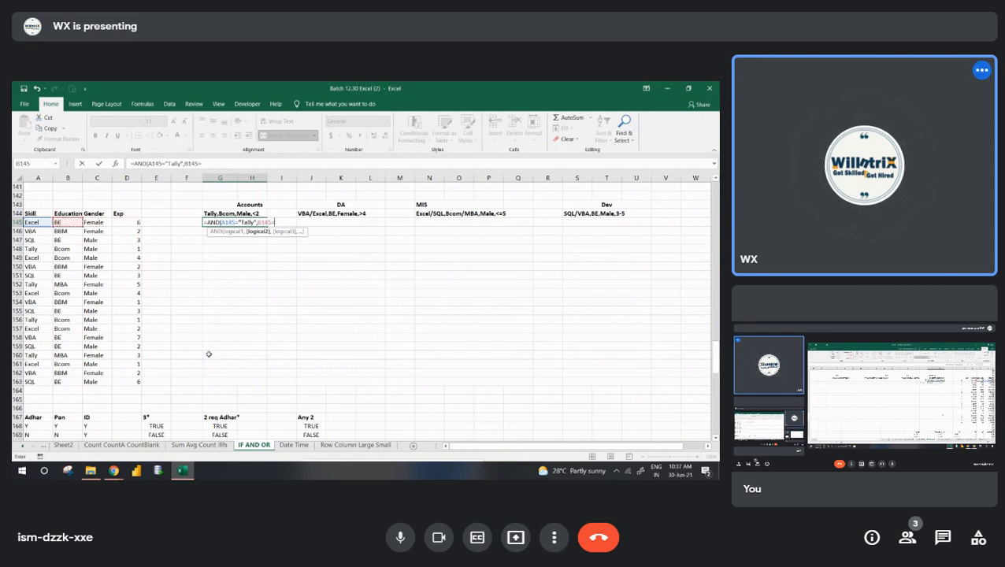
text("Bcom",)
key(Left)
key(Left)
key(Left)
key(Left)
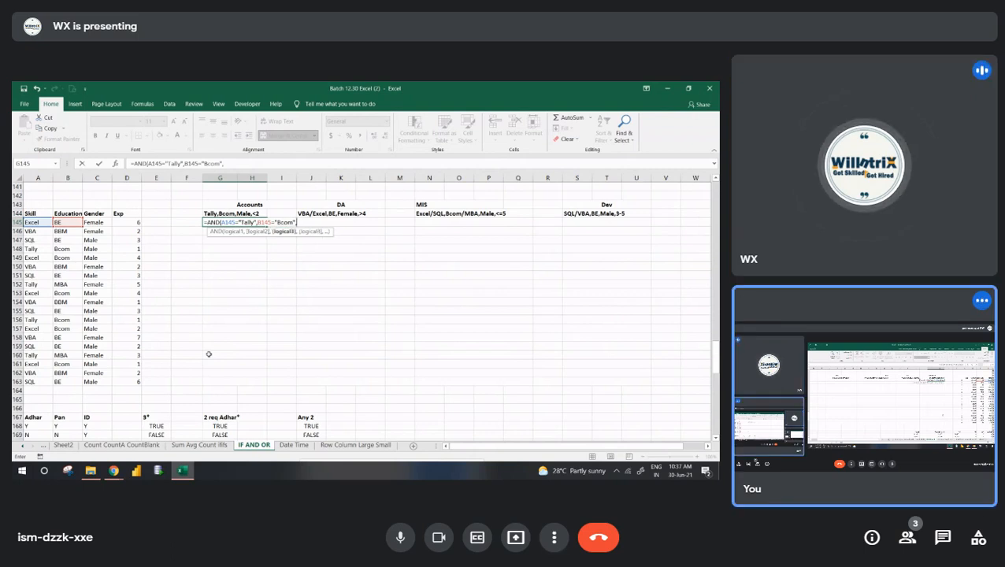
text(=")
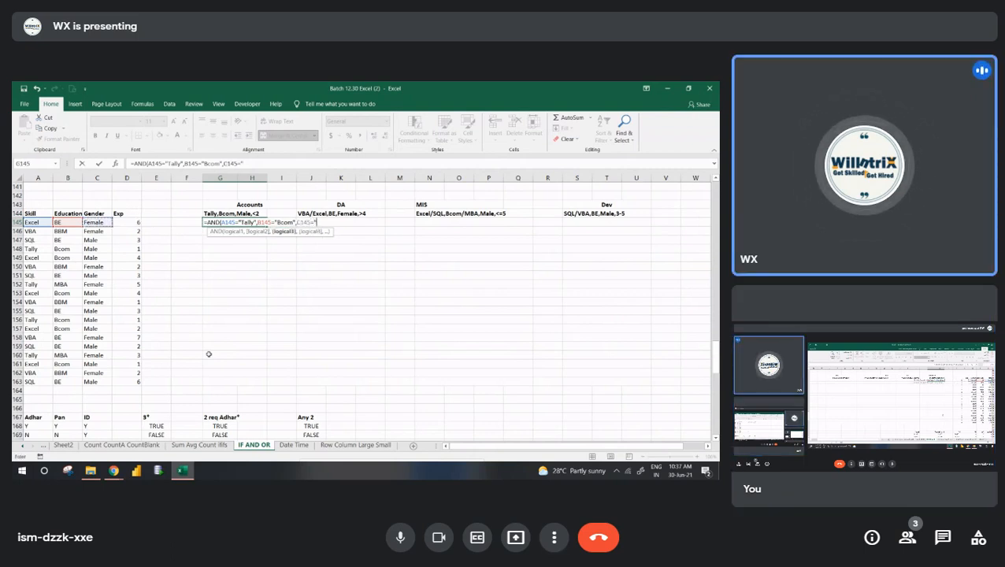
text(Male",)
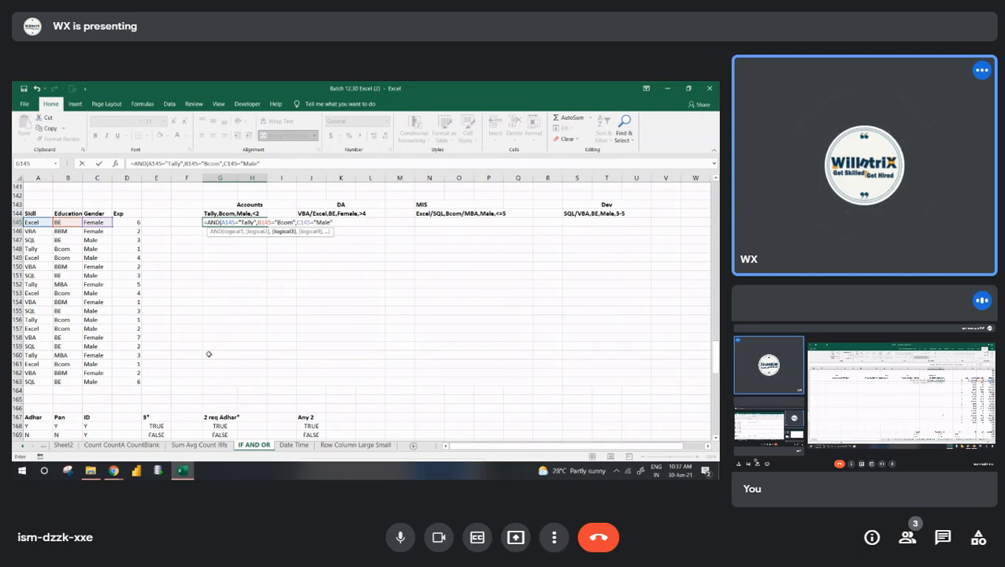
- Complete the AND formula in G145 with the experience condition D145<2 and enter it
key(Left)
key(Left)
key(Left)
text(<2)
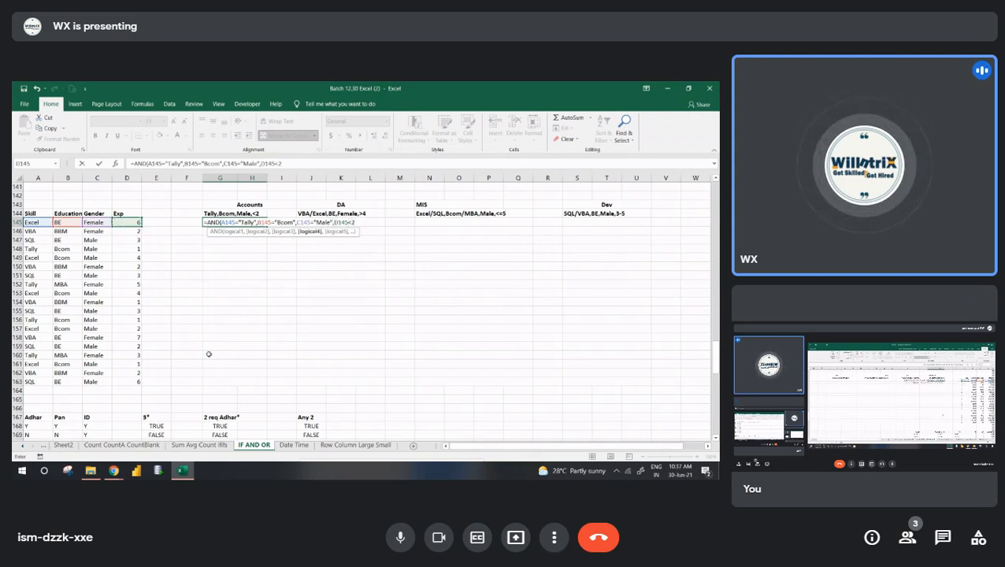
key(Return)
key(Up)
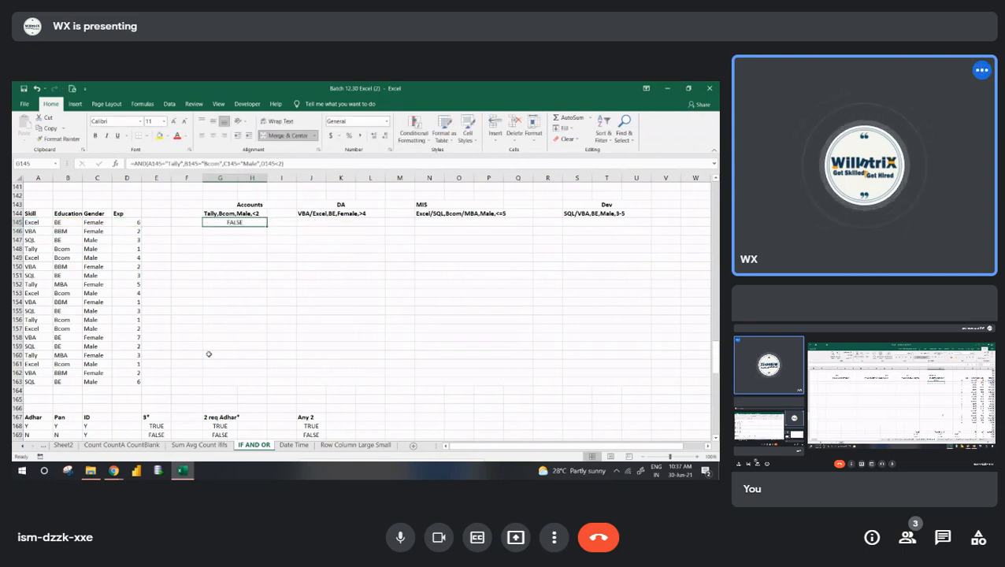
- Fill the Accounts AND formula down from G145 to row 163
key(shift+Down)
key(shift+Down)
key(shift+Down)
key(shift+Down)
key(shift+Down)
key(shift+Down)
key(shift+Down)
key(shift+Down)
key(shift+Down)
key(shift+Down)
key(shift+Down)
key(shift+Down)
key(shift+Down)
key(shift+Down)
key(shift+Down)
key(shift+Down)
key(shift+Down)
key(shift+Down)
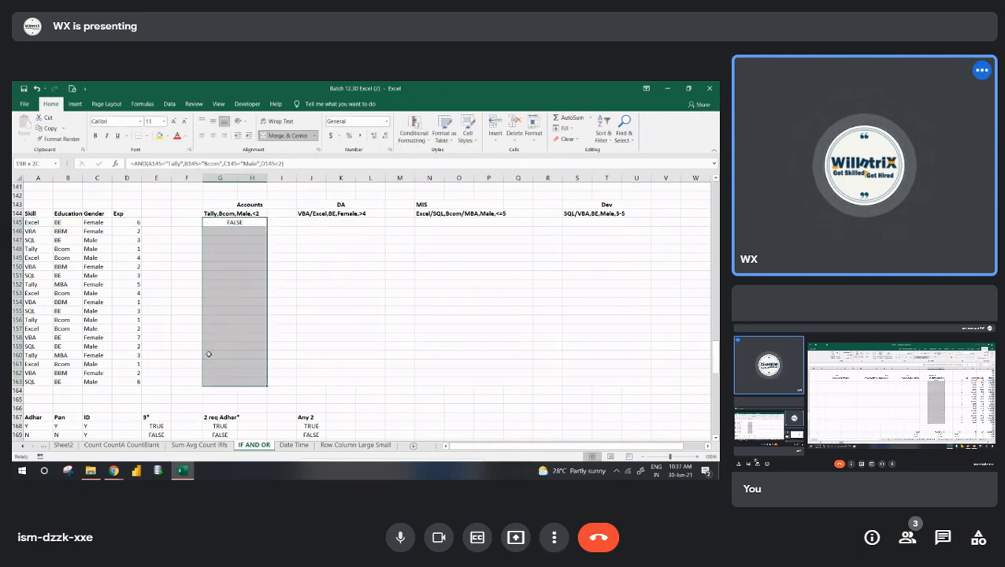
key(ctrl+d)
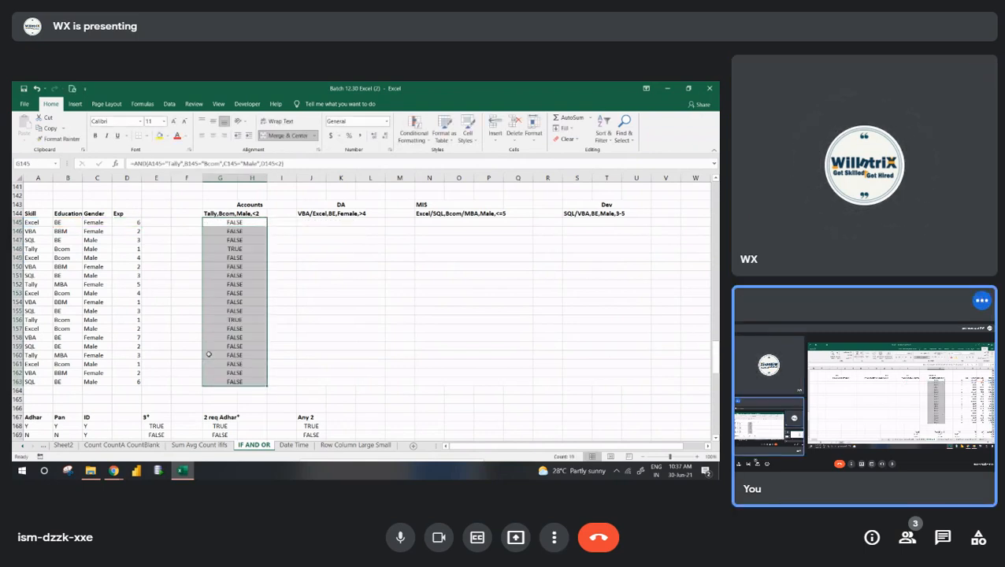
- Check the Accounts result in row 148 against that candidate's skill, education, gender and experience
key(Down)
key(Down)
key(Down)
key(shift+Left)
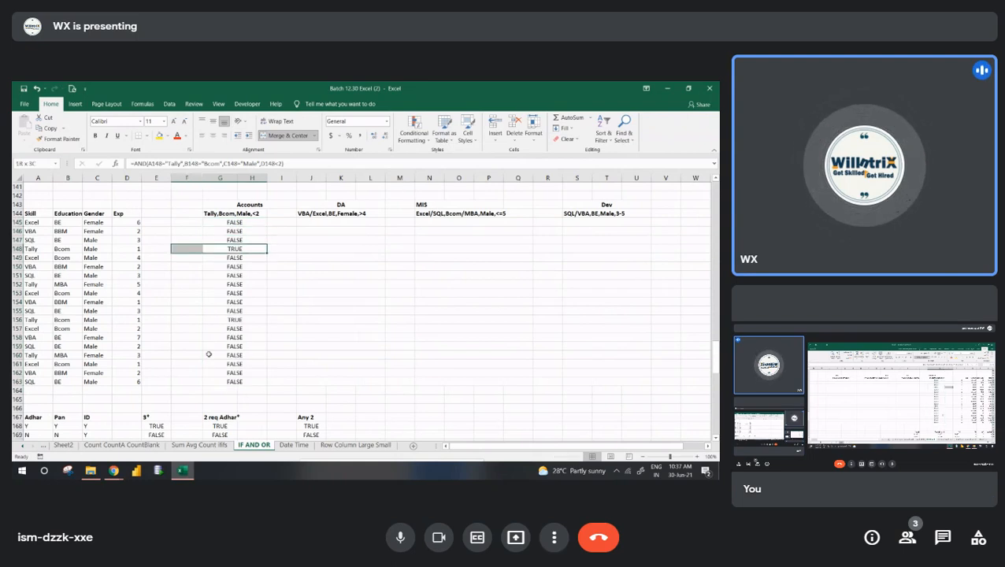
key(shift+Left)
key(shift+Left)
key(shift+Left)
key(shift+Left)
key(shift+Left)
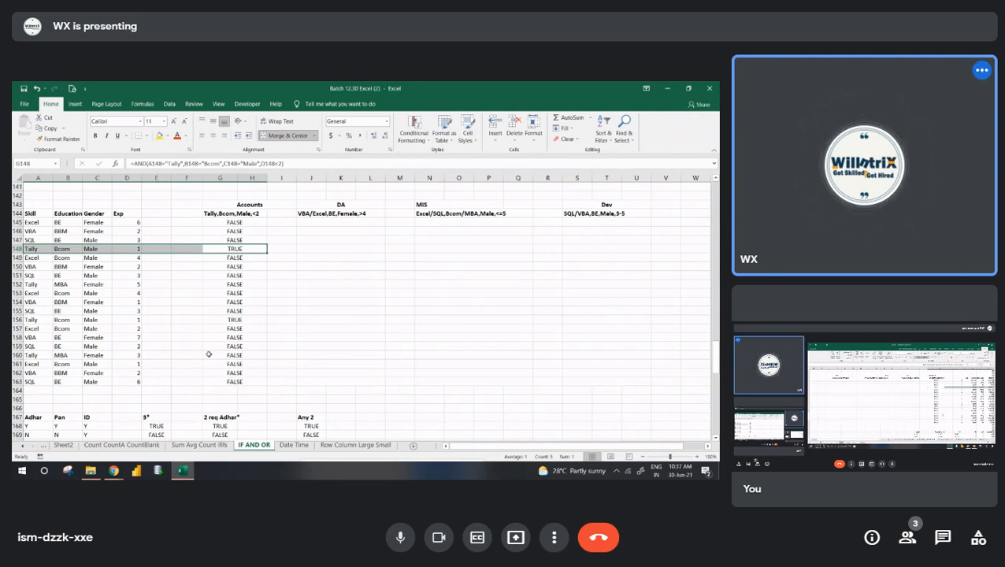
- Edit the formula in G145 to wrap the AND test in an IF function
key(Up)
key(Up)
key(Up)
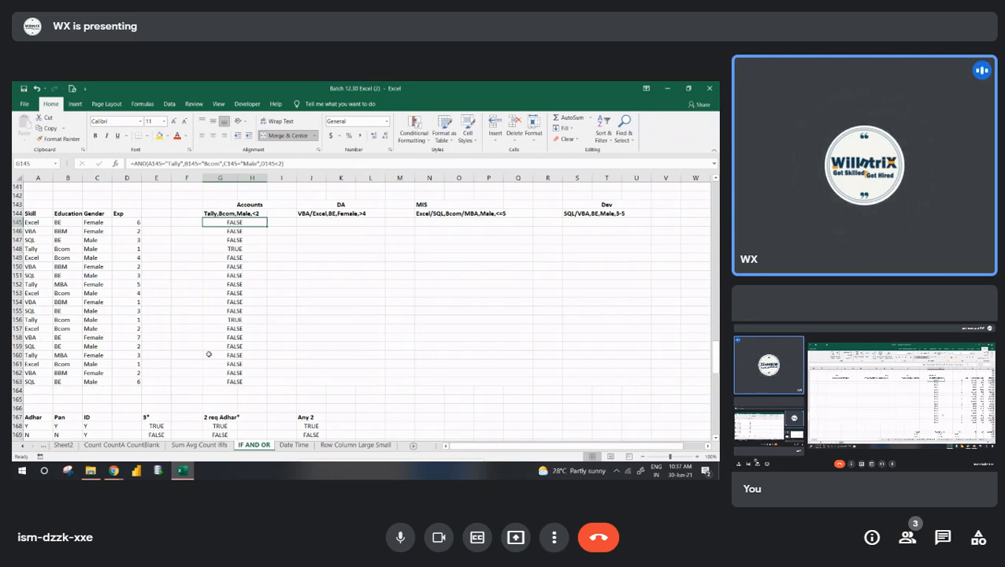
key(F2)
key(Left)
key(Left)
key(Left)
key(Left)
key(Left)
key(Left)
key(Left)
key(Left)
key(Left)
key(Left)
key(Left)
key(Left)
key(Left)
key(Left)
key(Left)
key(Left)
key(Left)
key(Left)
key(Left)
key(Left)
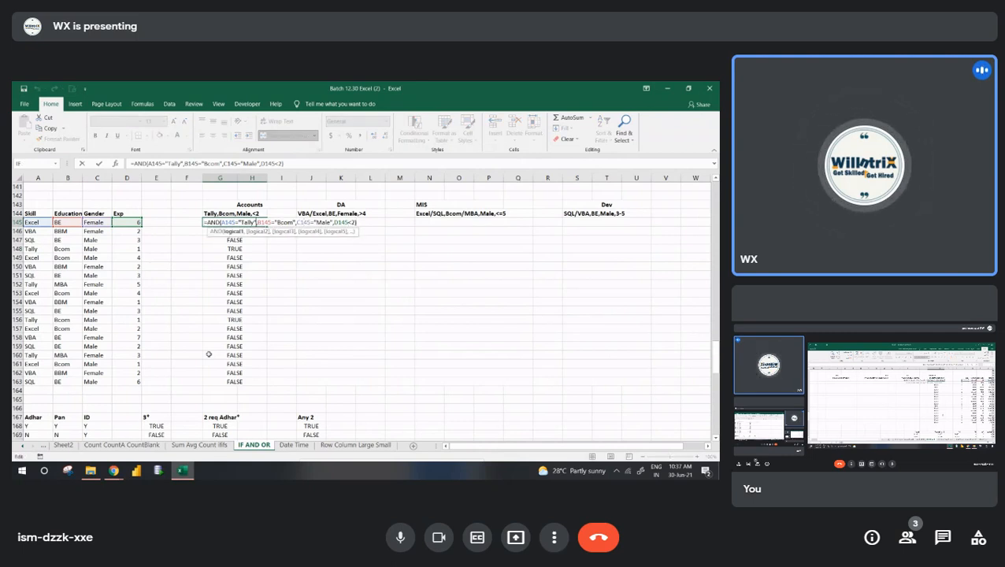
text(if()
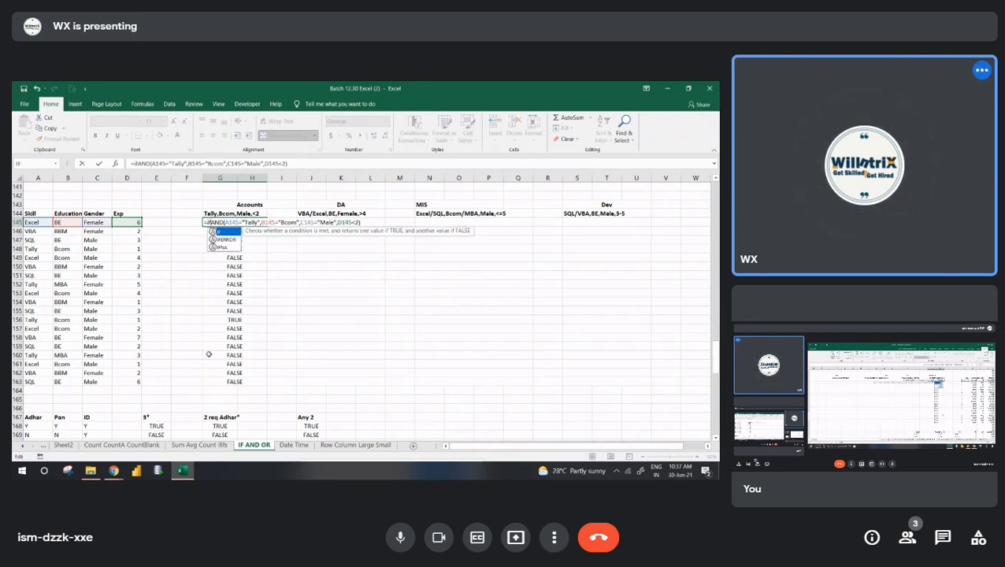
- Make the IF in G145 return "Accounts" when true and "-" otherwise, and fill it down to row 163
key(Right)
key(Right)
key(Right)
key(Right)
key(Right)
key(Right)
key(Right)
key(Right)
key(Right)
key(Right)
key(Right)
key(Right)
key(Right)
key(Right)
key(Right)
key(Right)
key(Right)
key(Right)
key(Right)
key(Right)
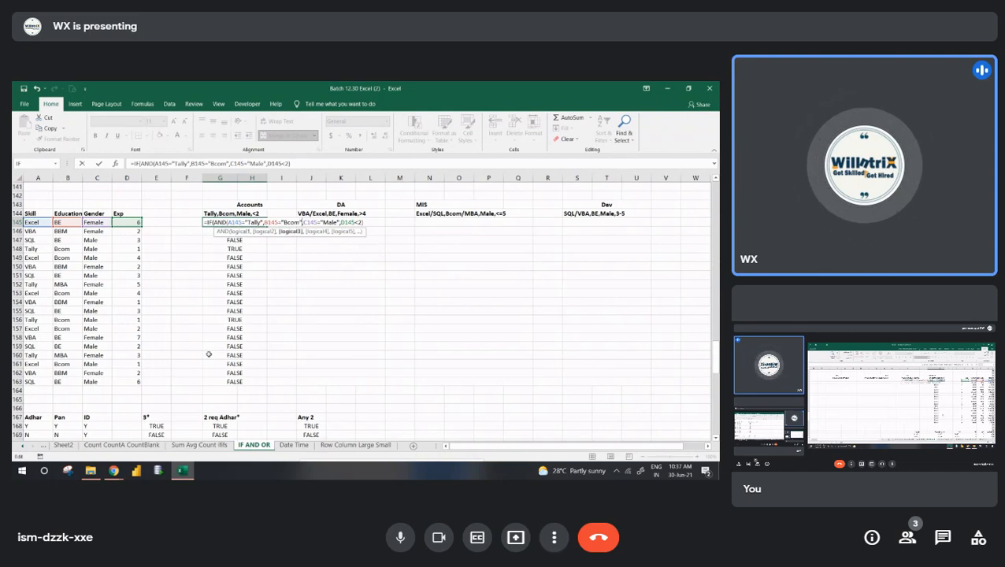
text(,)
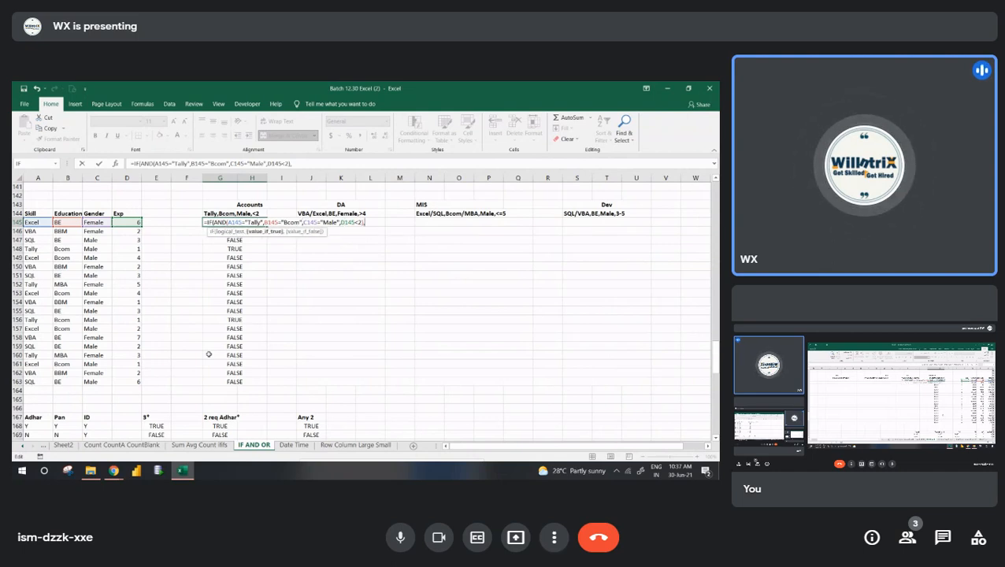
text("Accounts)
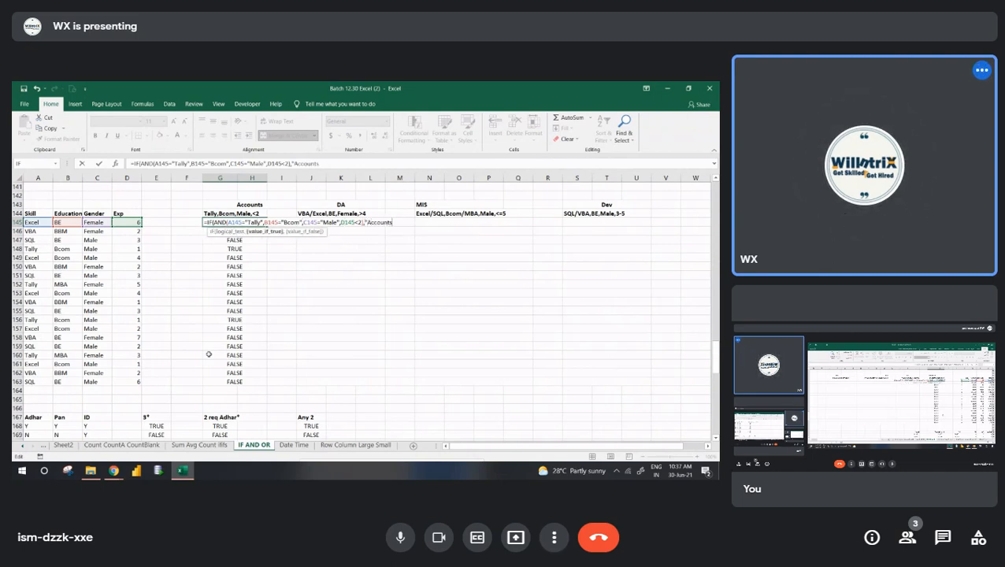
text(","-")
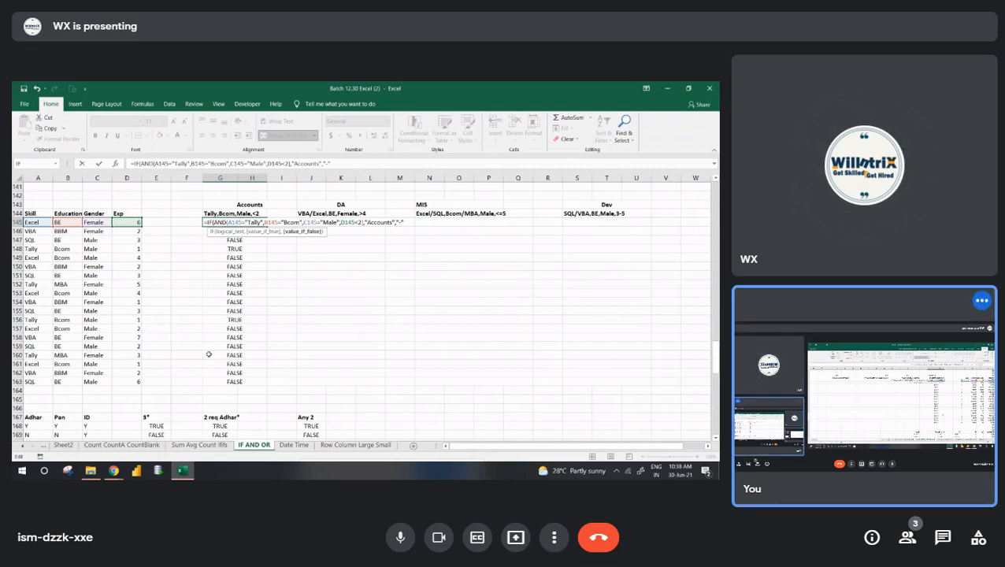
key(ctrl+Return)
key(Return)
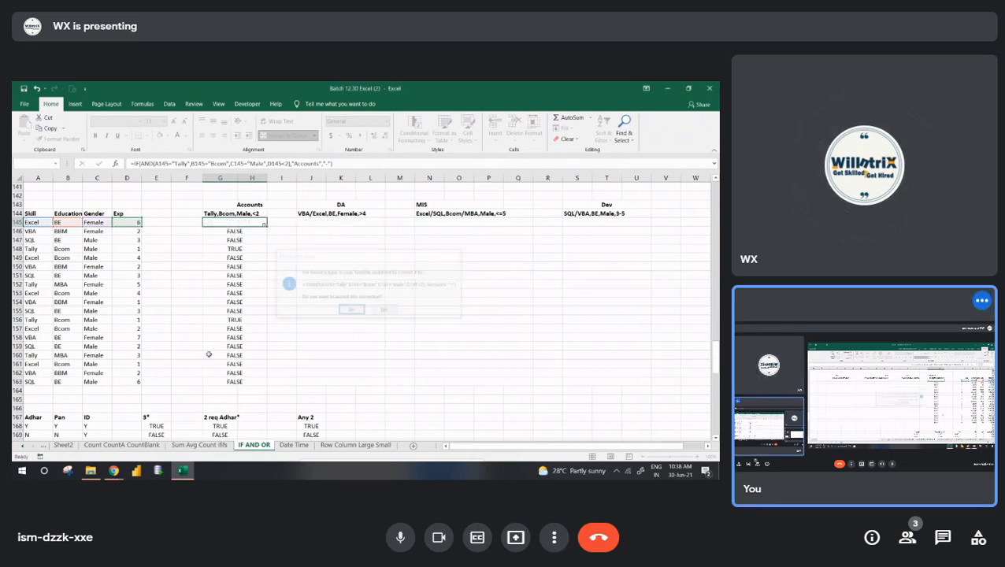
key(ctrl+shift+Down)
key(ctrl+d)
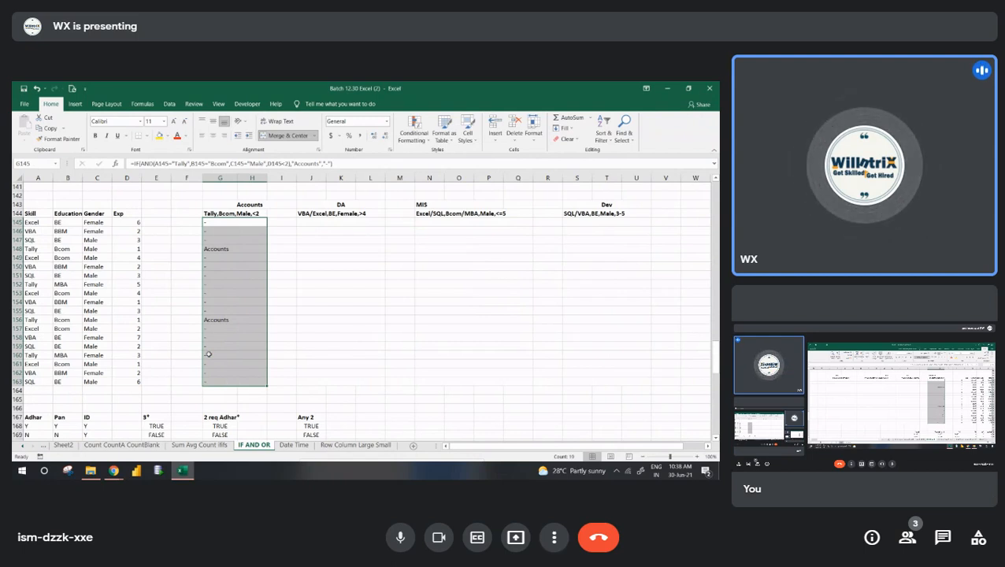
- Start an AND formula in J145 under the DA criteria with a nested OR testing A145="VBA"
key(Right)
key(Right)
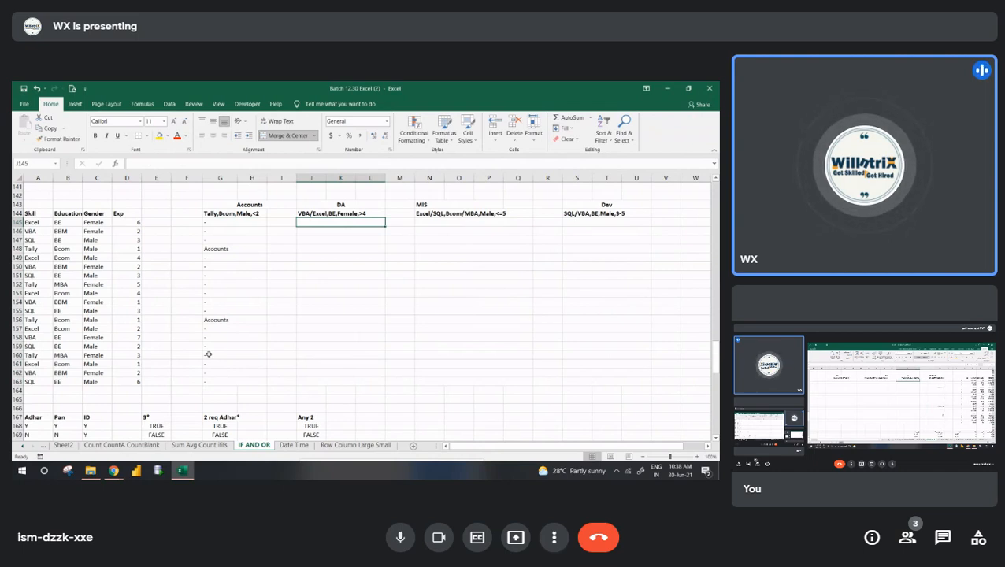
key(Up)
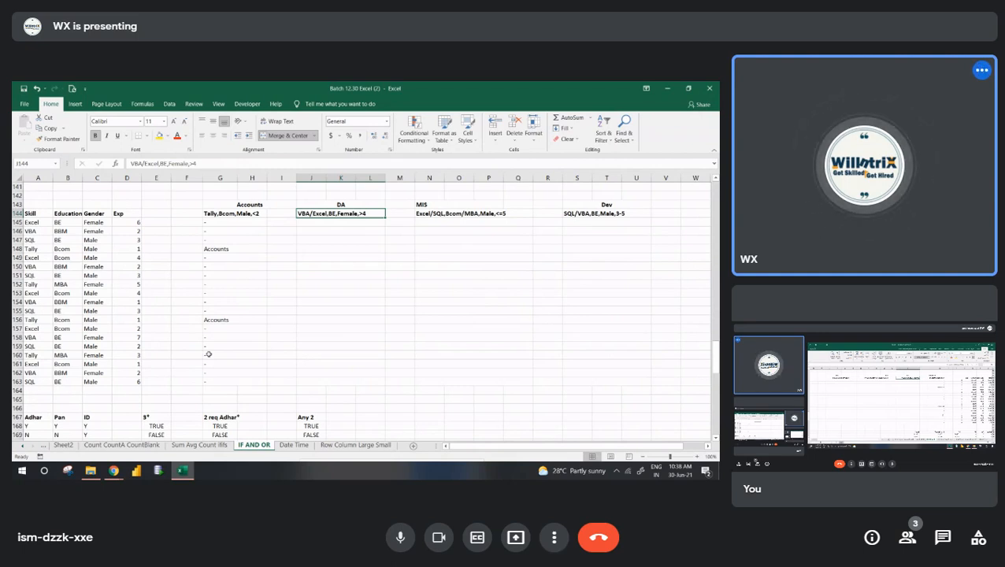
key(Return)
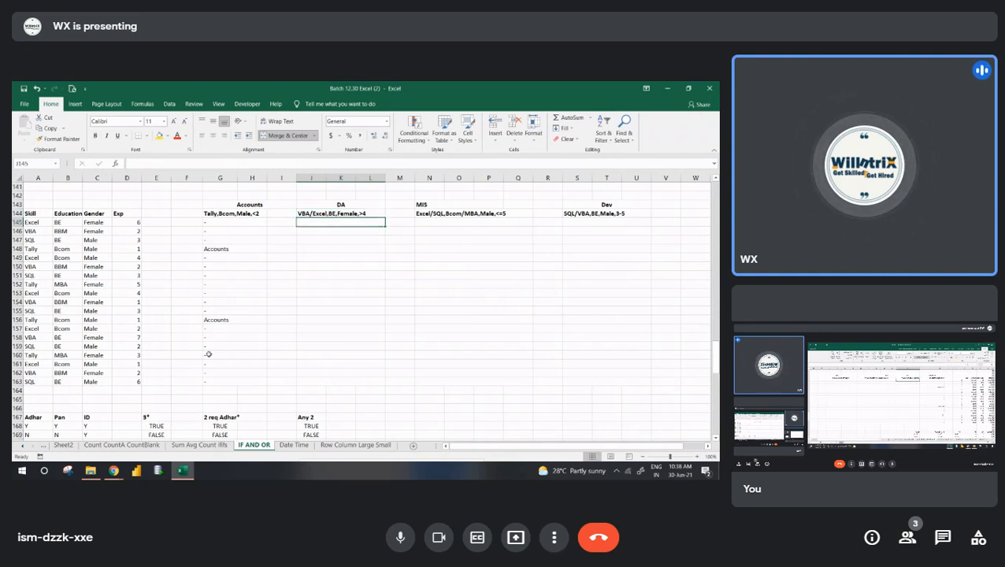
text(=AND()
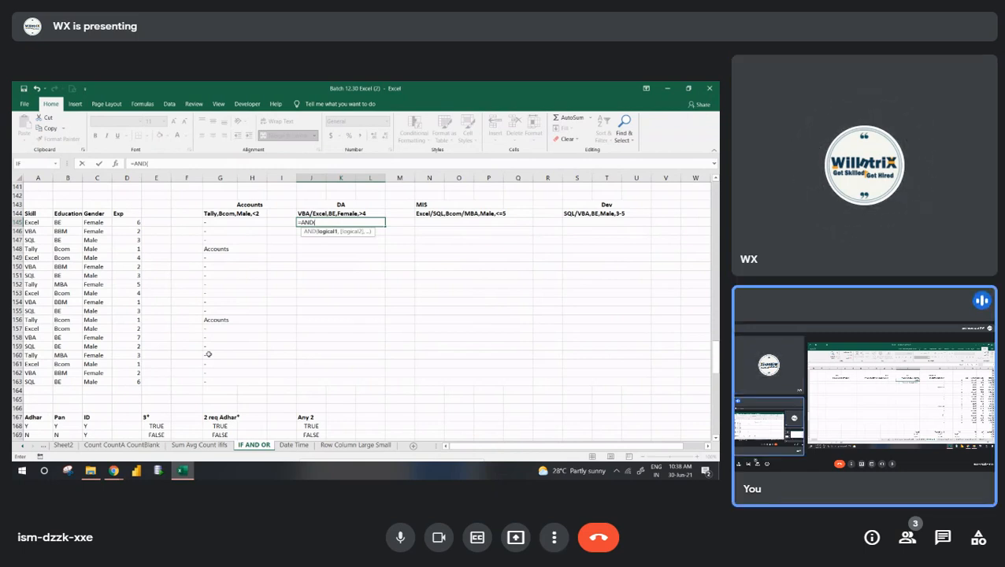
text(or)
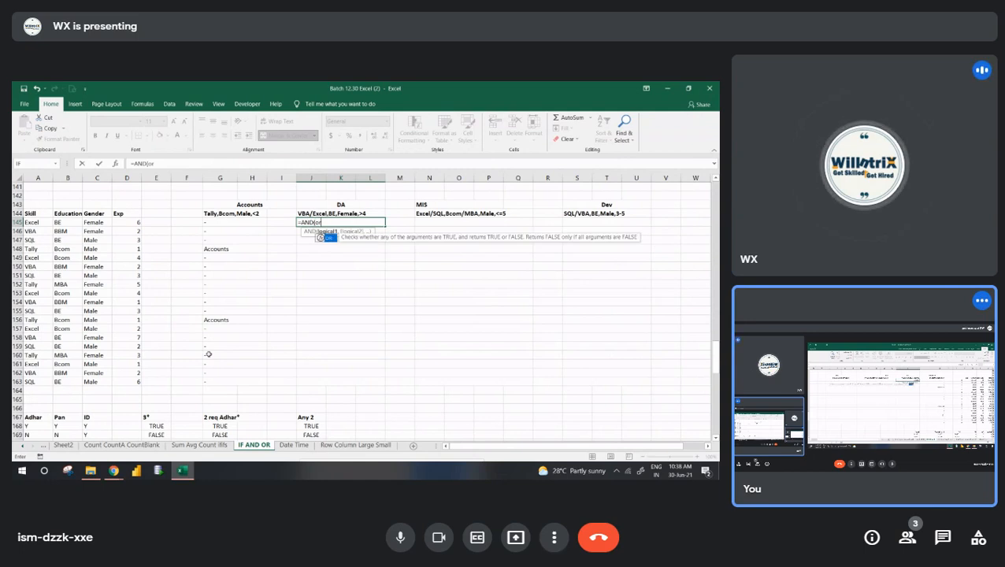
key(Tab)
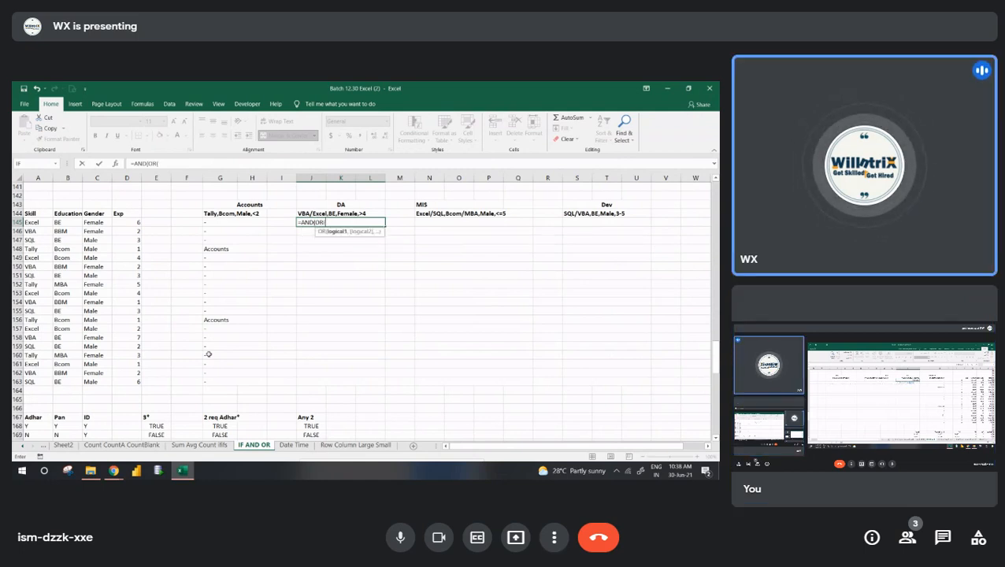
key(Left)
key(Home)
text(="VB)
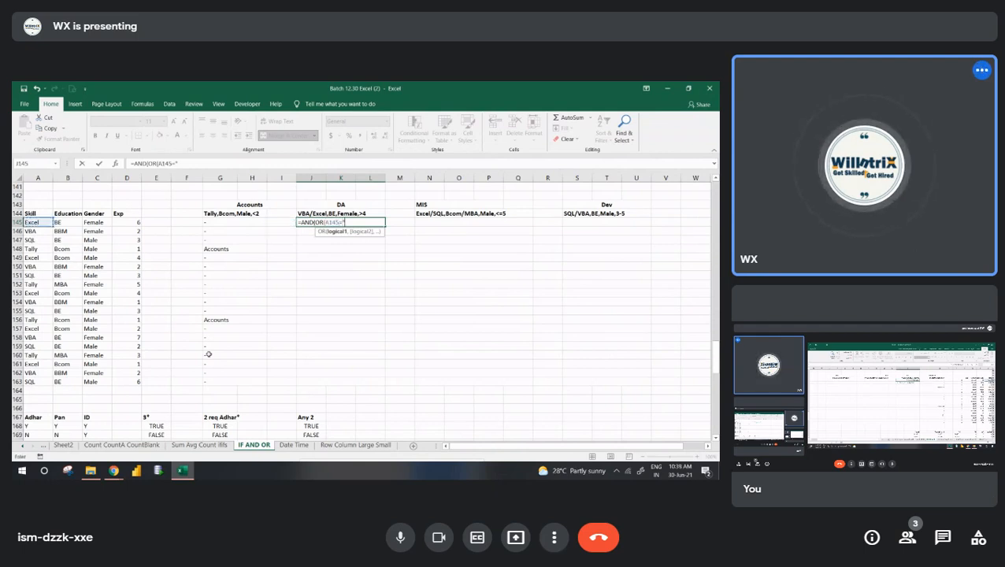
text(A",)
- Add A145="Excel" as the second OR condition in J145 and close the OR function
key(Left)
key(Left)
key(Left)
key(Left)
key(Left)
key(Left)
key(Left)
key(Left)
key(Left)
text(="E)
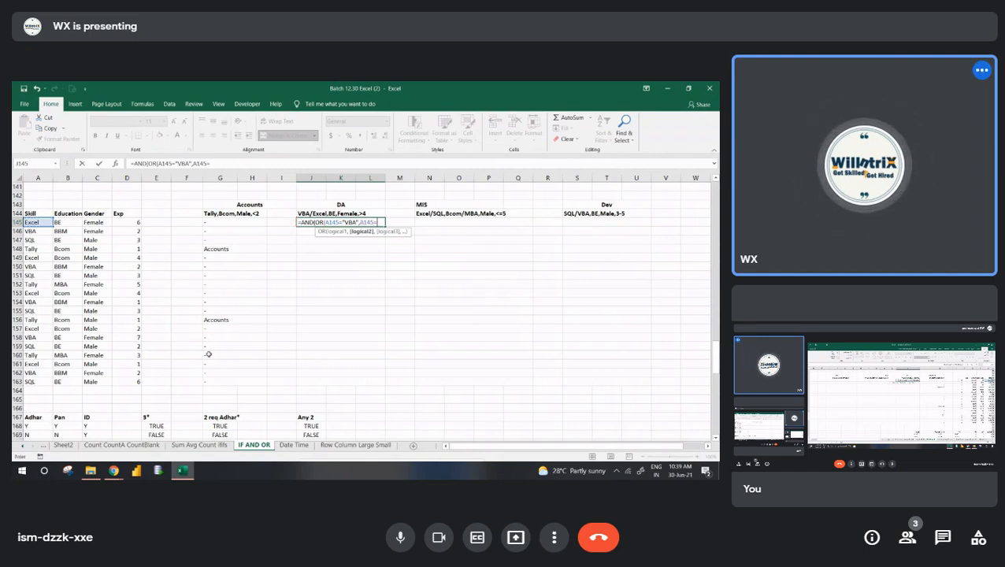
text(xcel")
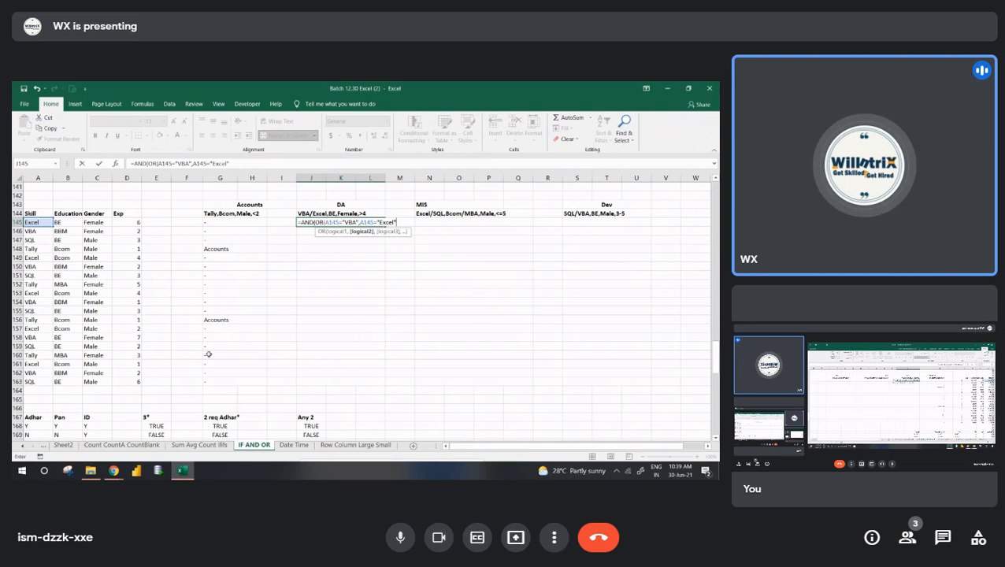
text())
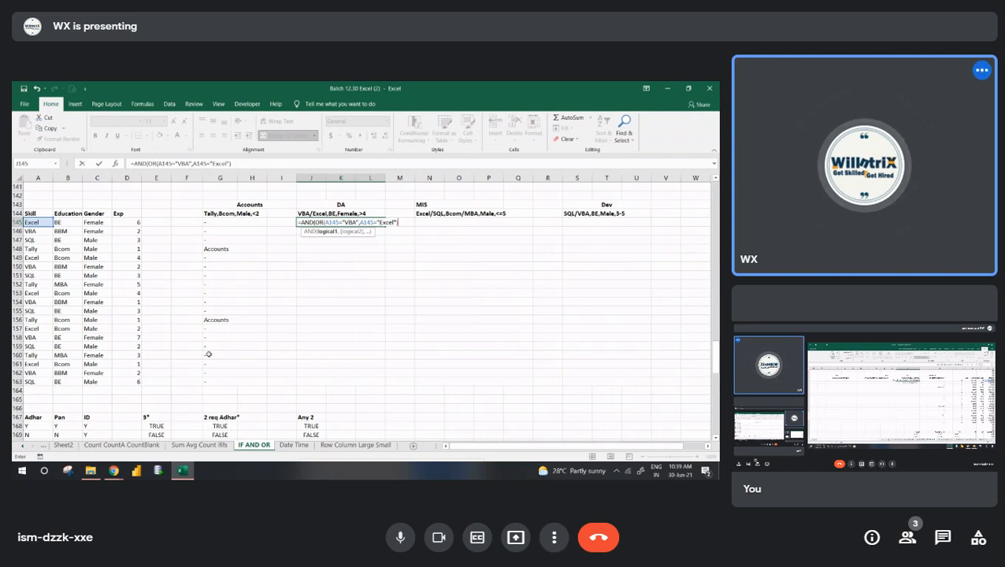
- Add the education condition B145="BE" to the DA formula in J145
text(,)
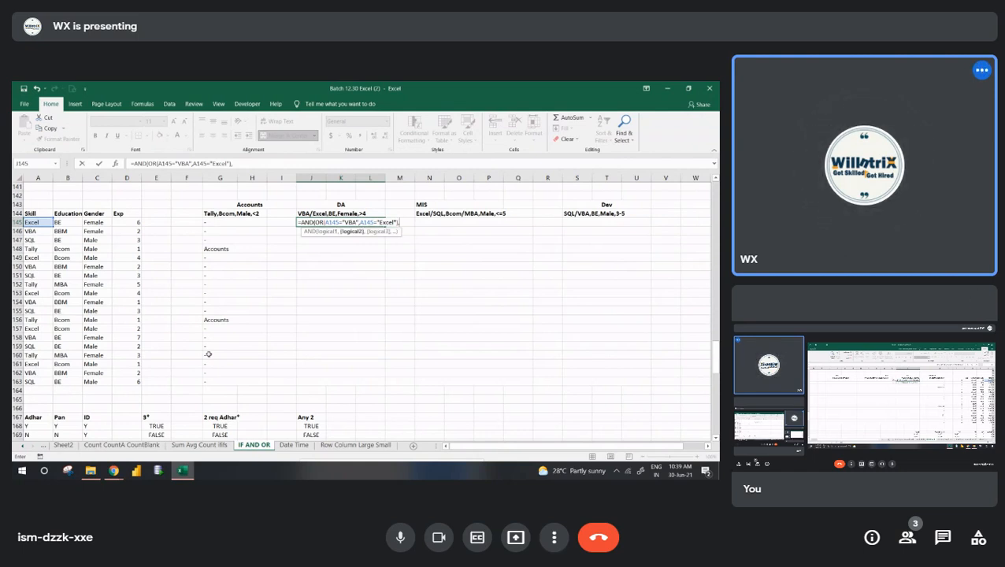
key(Left)
key(Left)
key(Left)
key(Left)
key(Left)
key(Left)
key(Left)
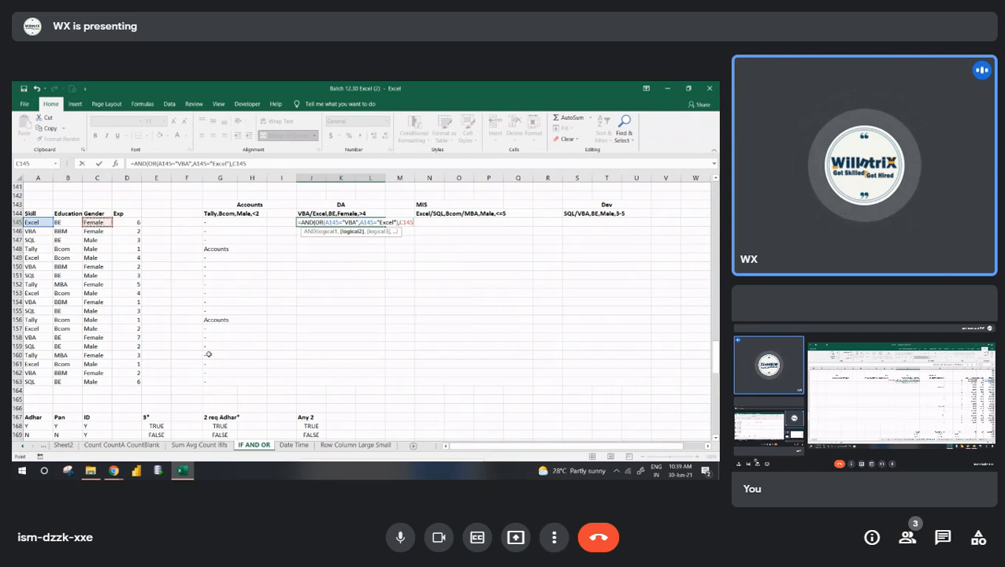
key(Left)
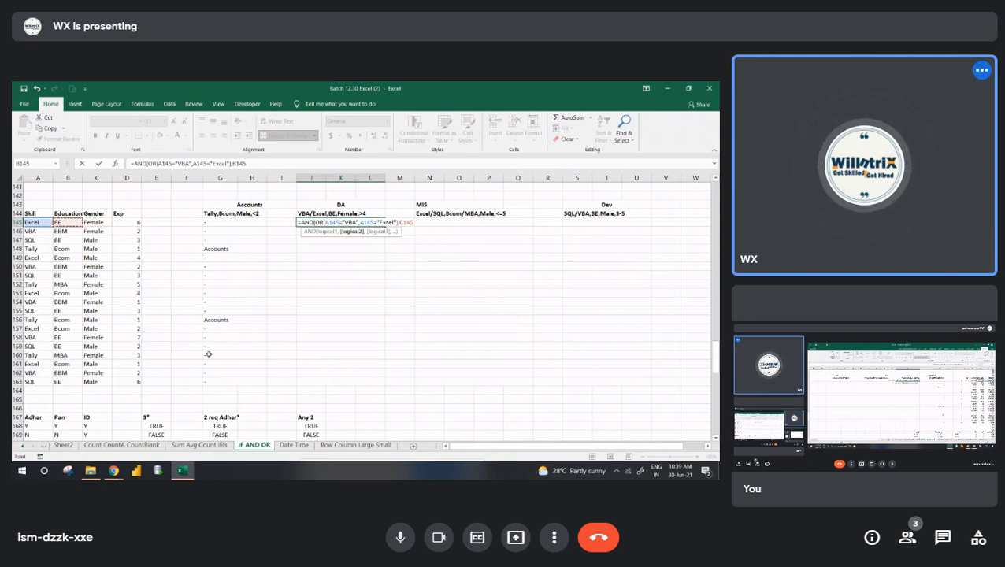
text(="BE",)
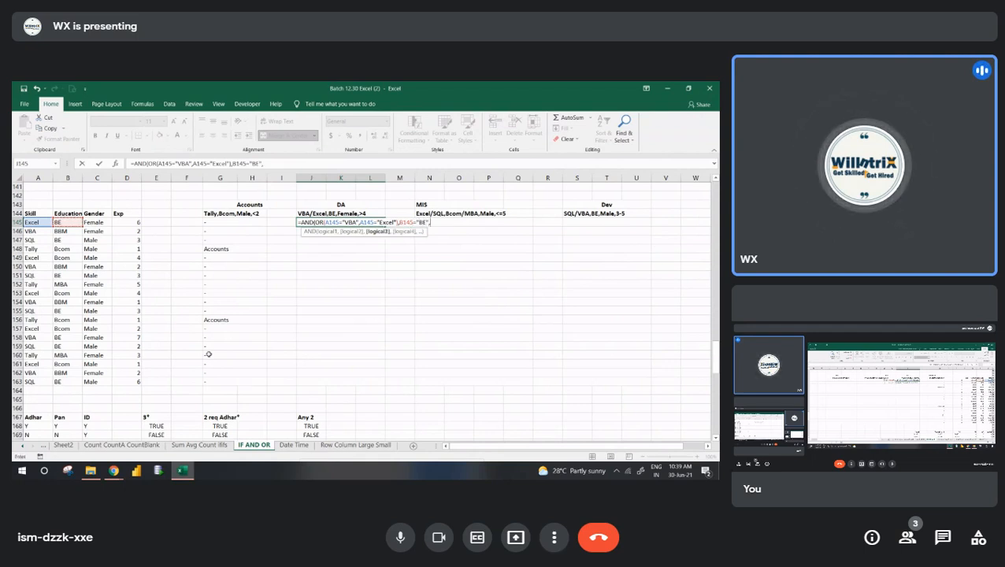
- Add the gender condition C145="Female" to the DA formula in J145
key(Left)
key(Left)
key(Left)
key(Left)
key(Left)
key(Left)
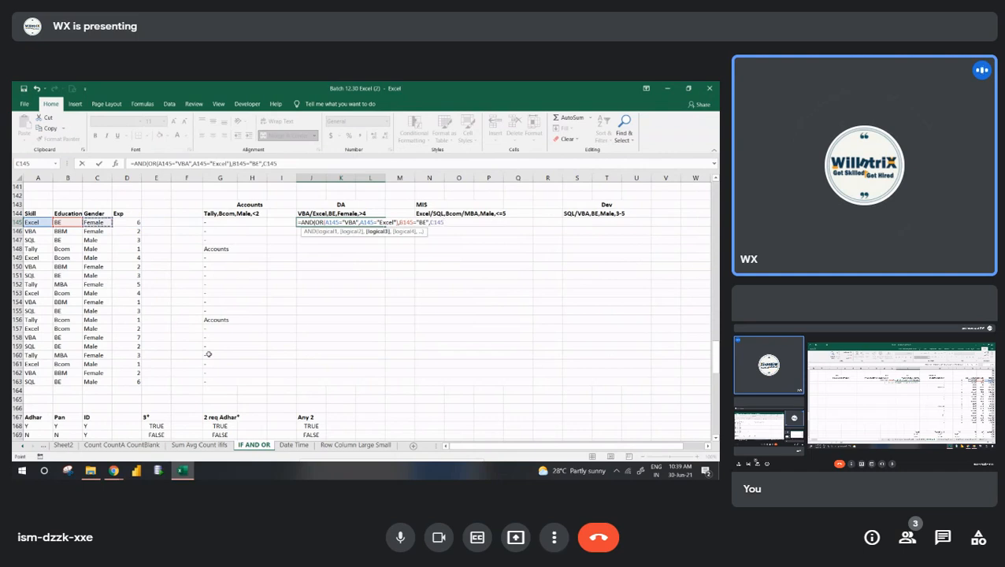
text(="Femlae)
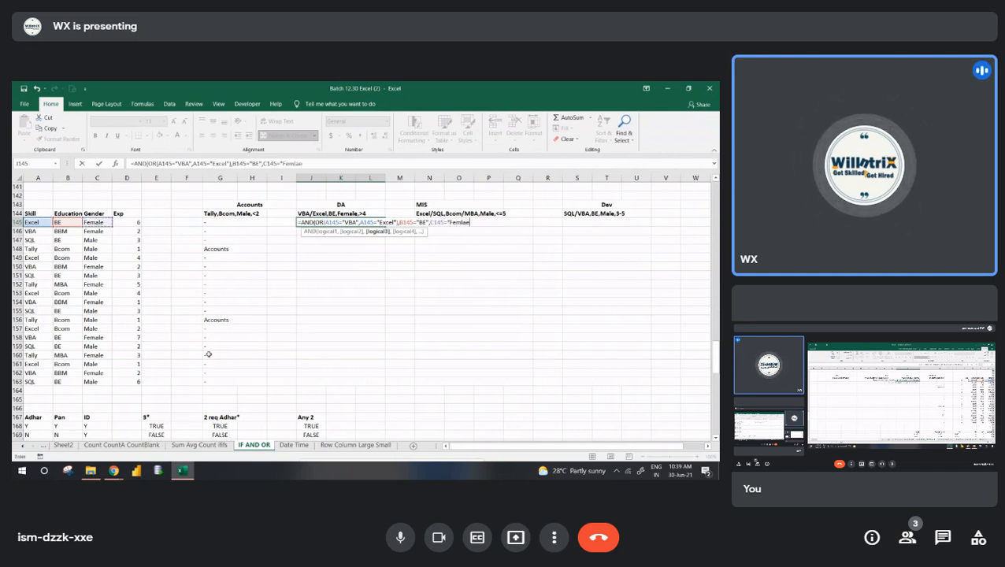
key(BackSpace)
key(BackSpace)
key(BackSpace)
text(ale")
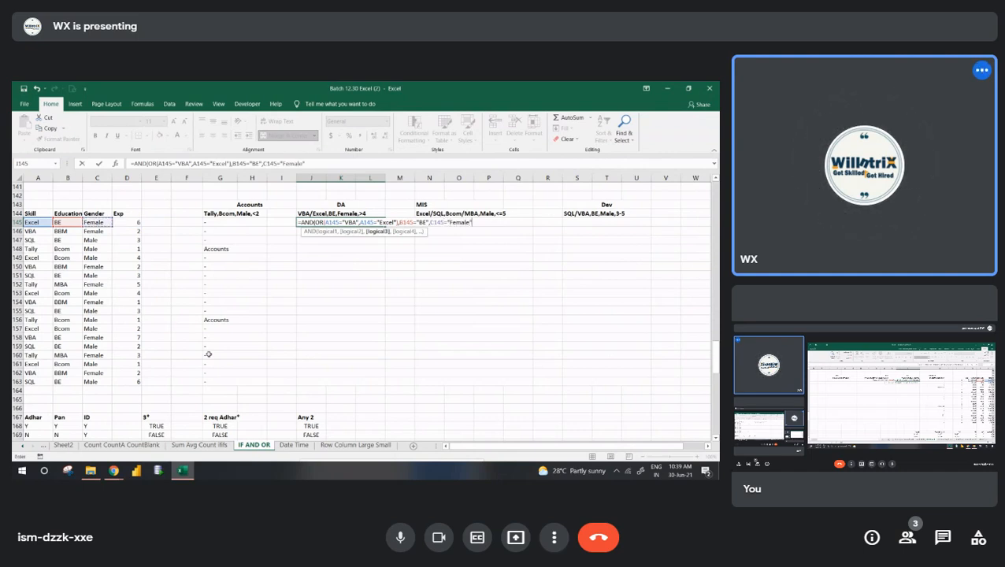
text(,)
- Add the experience condition D145>4 as the last AND argument in J145
key(Left)
key(Left)
key(Left)
key(Left)
key(Left)
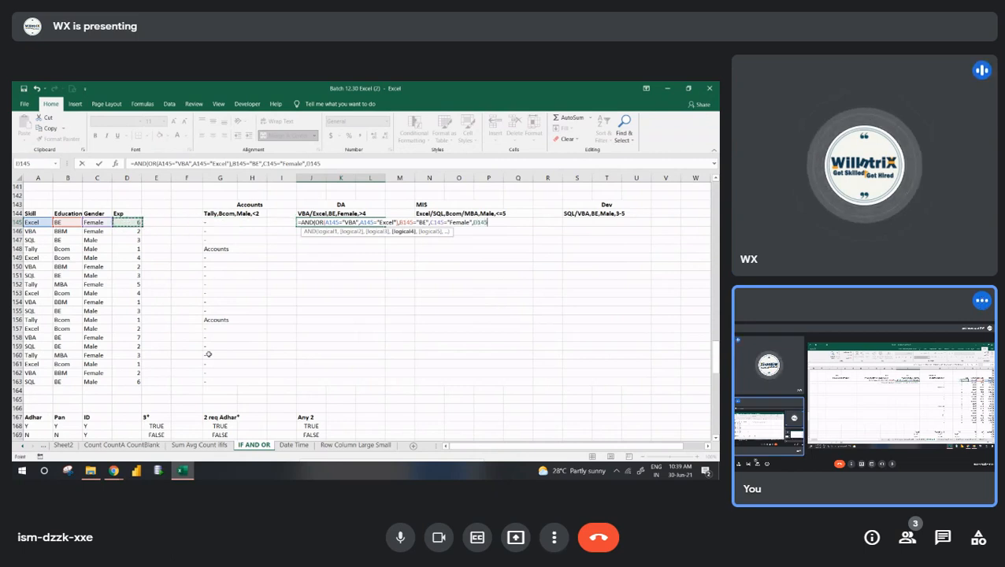
text(>4)
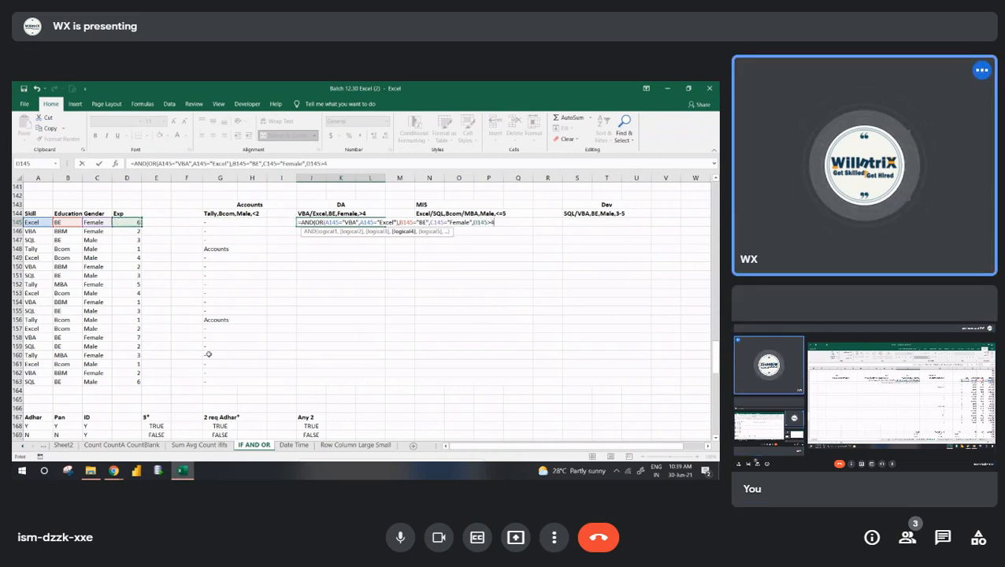
- Complete the DA formula in J145 and fill it down to row 163
key(Return)
key(Return)
drag(371, 230, 371, 381)
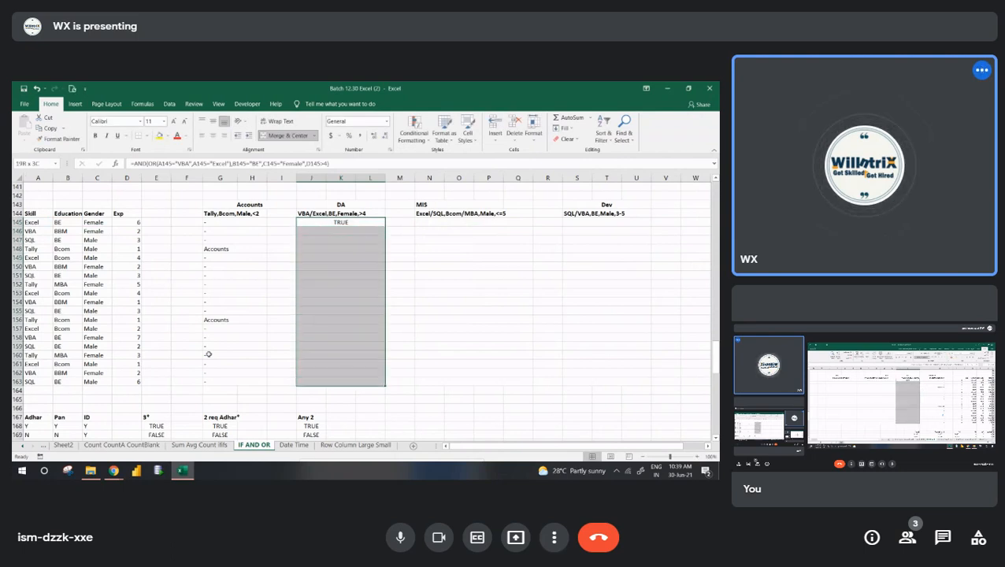
key(ctrl+d)
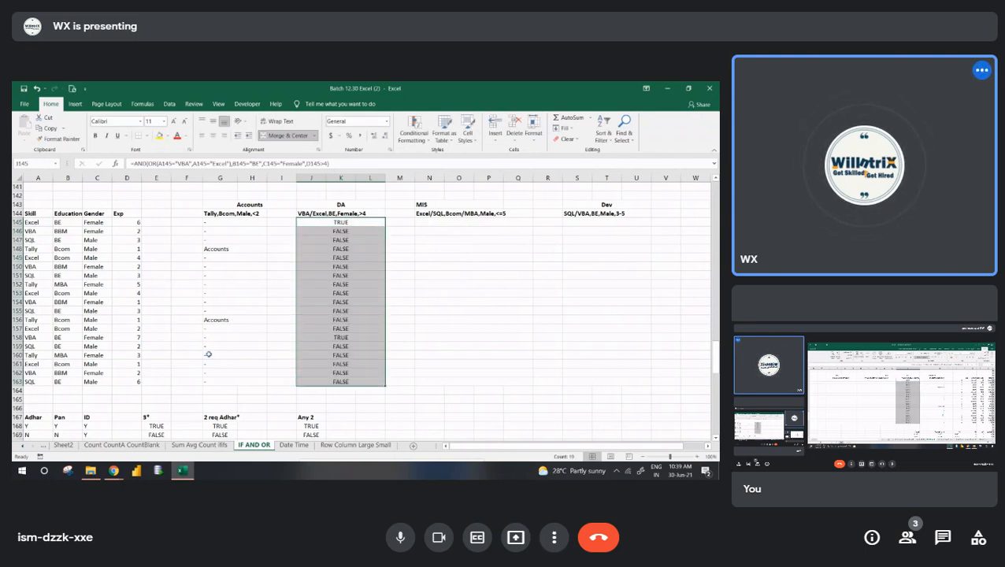
- Wrap the AND formula in J145 in an IF function as its logical test
key(Down)
key(Up)
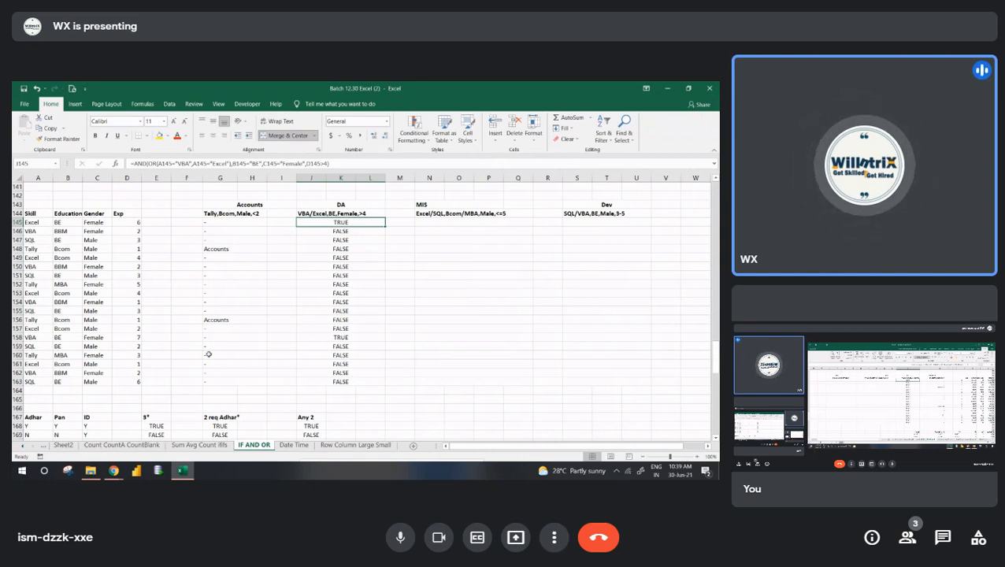
key(F2)
key(Left)
key(Left)
key(Left)
key(Left)
key(Left)
key(Left)
key(Left)
key(Left)
key(Left)
key(Left)
key(Left)
key(Left)
key(Left)
key(Left)
key(Left)
key(Left)
key(Left)
key(Left)
key(Left)
key(Left)
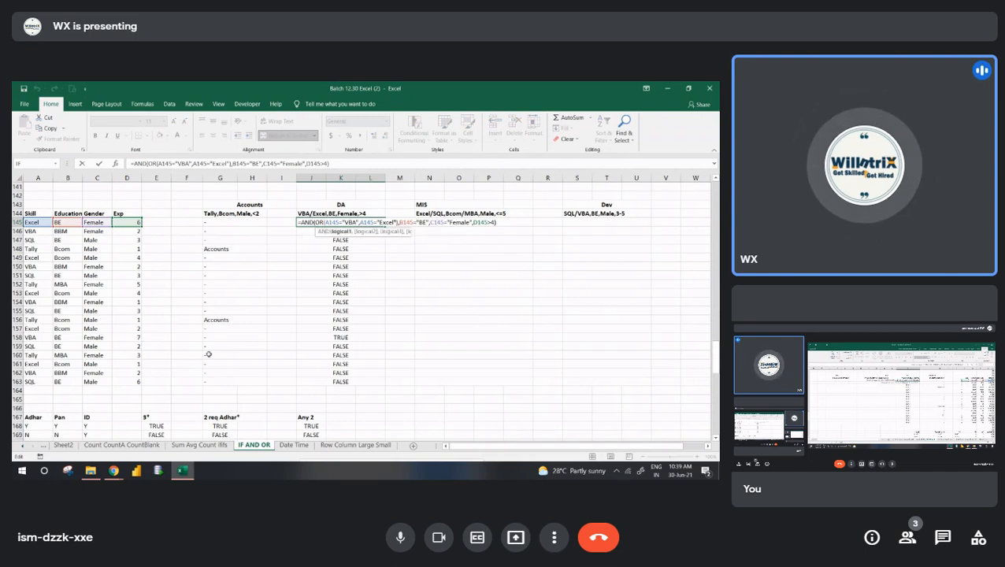
key(Left)
key(Left)
key(Left)
key(Left)
key(Left)
key(Left)
key(Left)
key(Left)
key(Left)
key(Left)
key(Left)
key(Left)
key(Left)
key(Left)
key(Left)
key(Left)
text(IF()
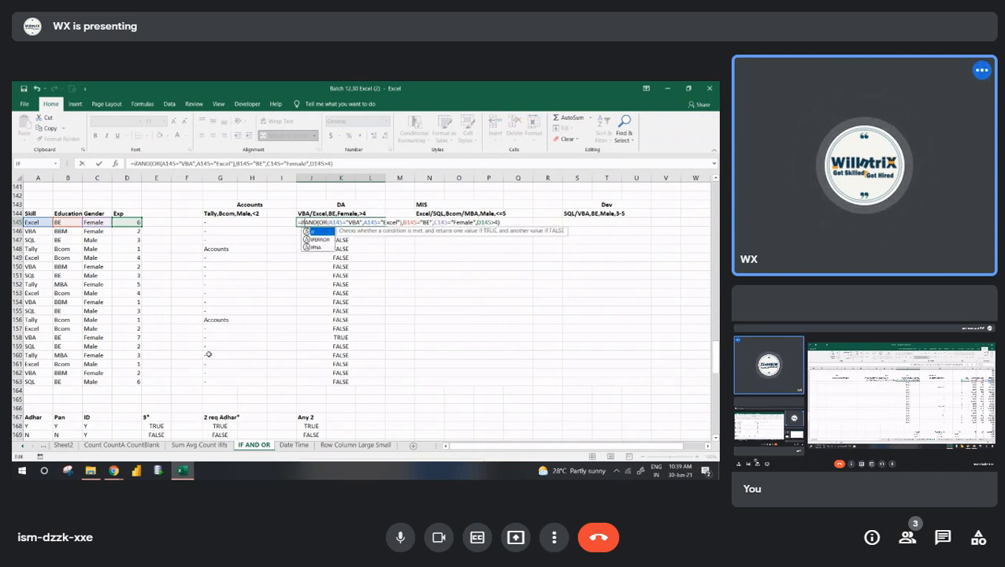
- Make the IF in J145 return "DA" when true and "-" otherwise, and fill it down to row 163
key(Right)
key(Right)
key(Right)
key(Right)
key(Right)
key(Right)
key(Right)
key(Right)
key(Right)
key(Right)
key(Right)
key(Right)
key(Right)
key(Right)
key(Right)
key(Right)
key(Right)
key(Right)
key(Right)
key(Right)
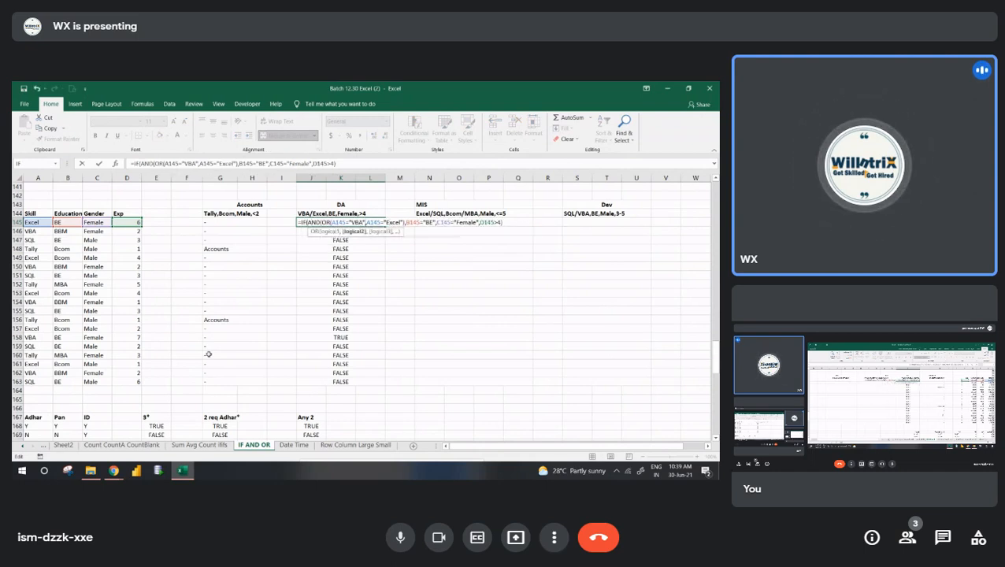
key(Right)
key(Right)
key(Right)
key(Right)
key(Right)
key(Right)
key(Right)
key(Right)
key(Right)
key(Right)
key(Right)
key(Right)
key(Right)
key(Right)
key(Right)
key(Right)
key(Right)
key(Right)
key(Right)
key(Right)
text(,"DA",)
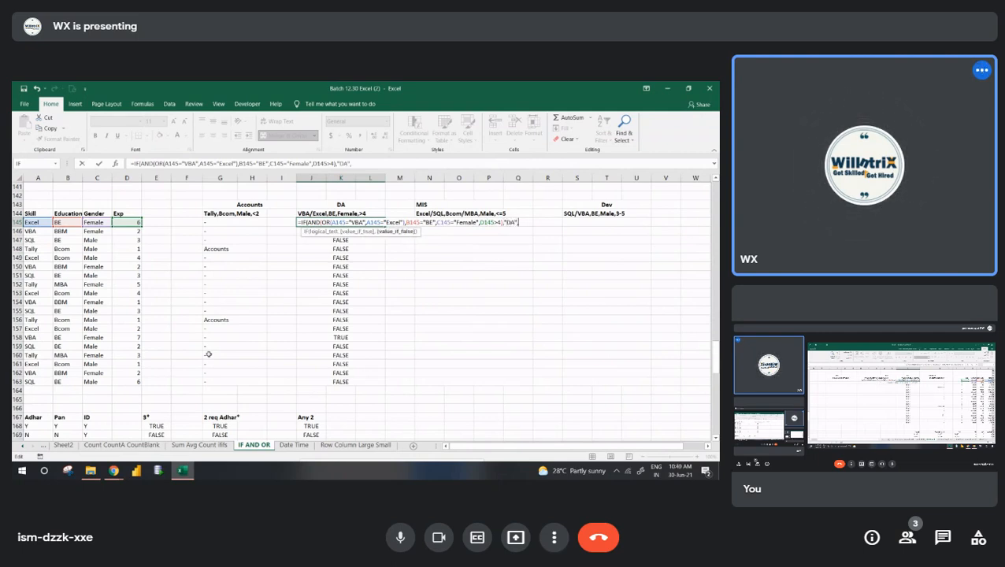
text("-")
key(Return)
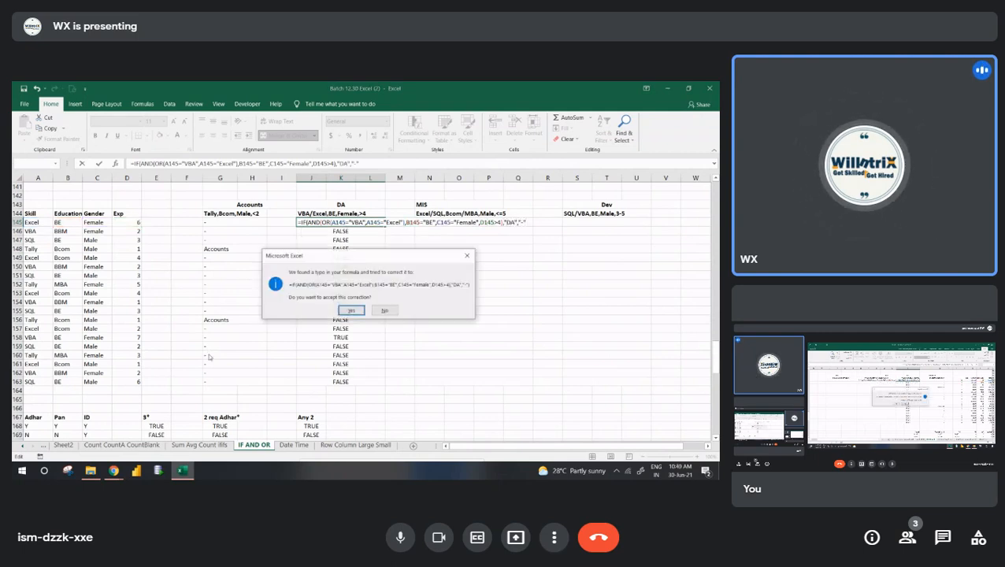
key(Return)
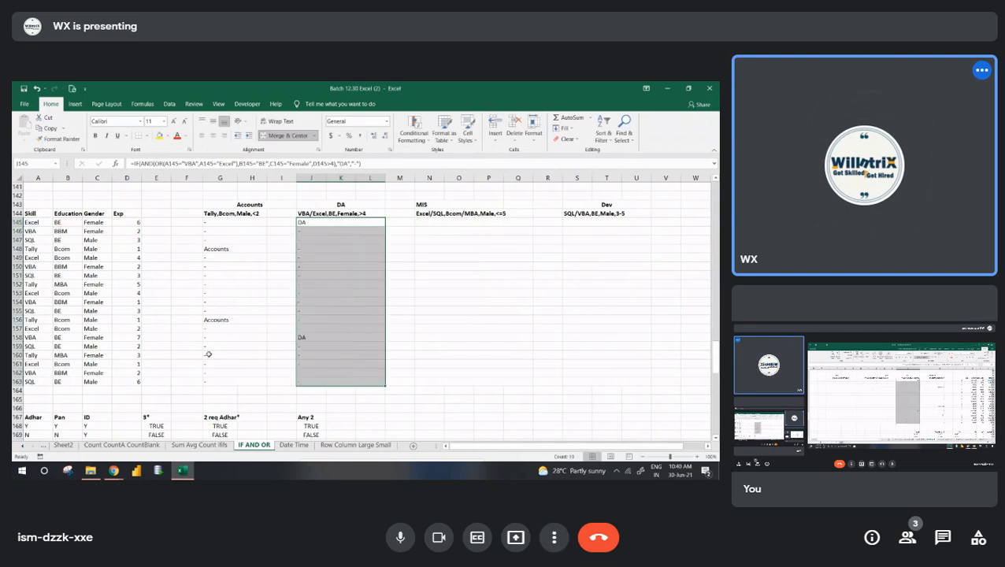
- Start an AND formula in N145 under the MIS criteria with a nested OR testing A145="Excel"
key(Right)
key(Right)
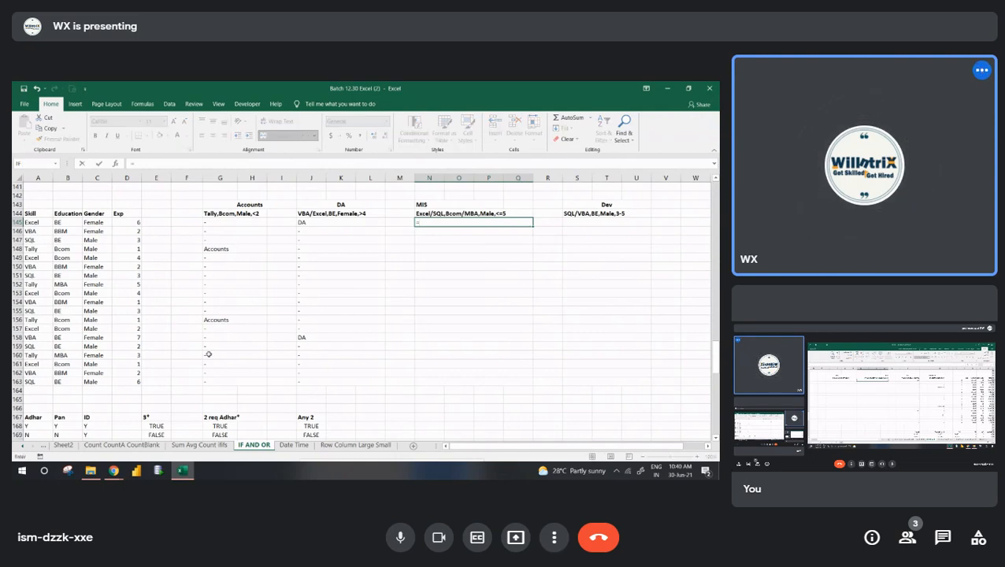
text(AND()
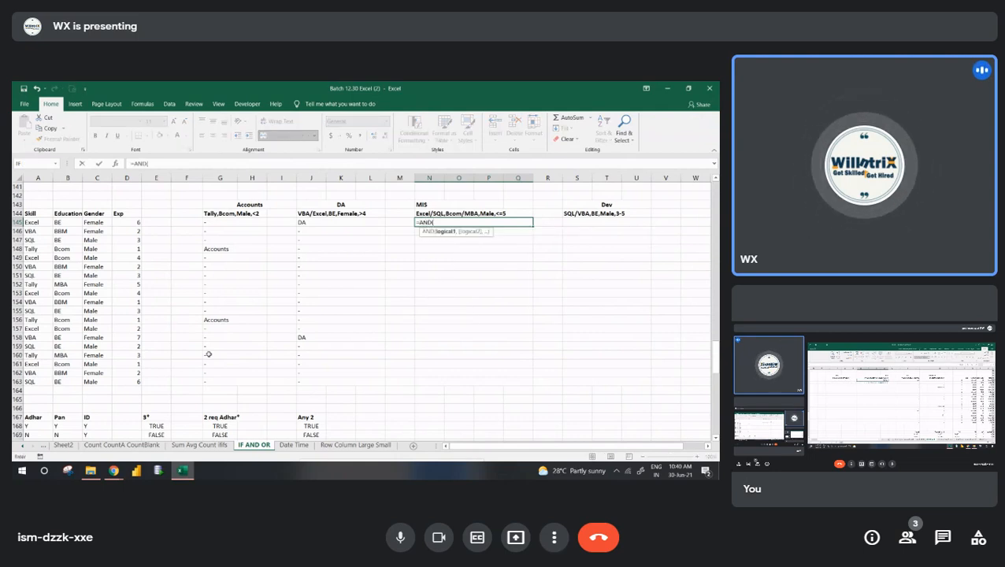
text(OR()
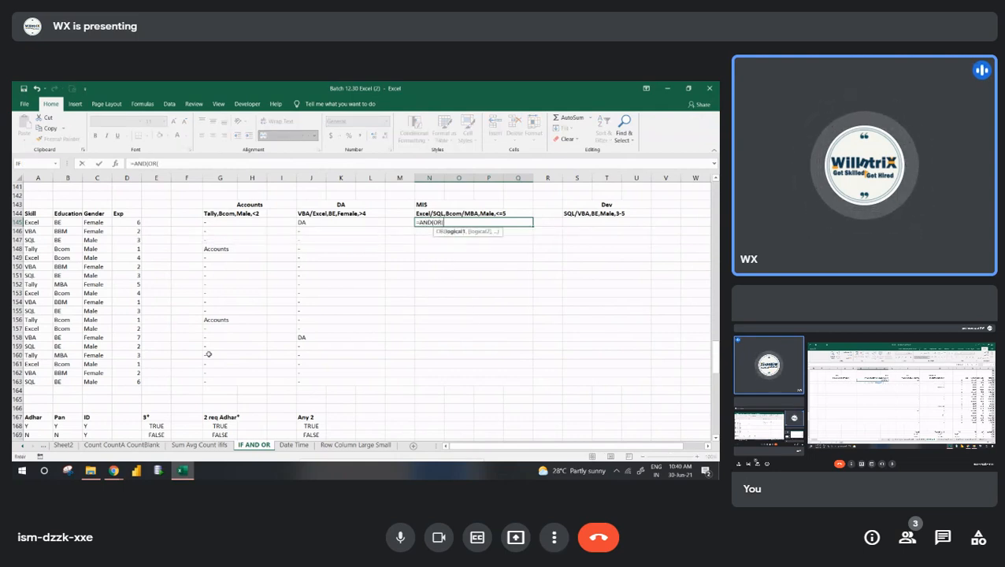
key(Left)
key(Left)
key(Left)
key(Left)
key(Left)
key(Left)
key(Left)
key(Left)
key(Left)
key(Left)
key(Left)
key(Left)
key(Left)
text(="Exce)
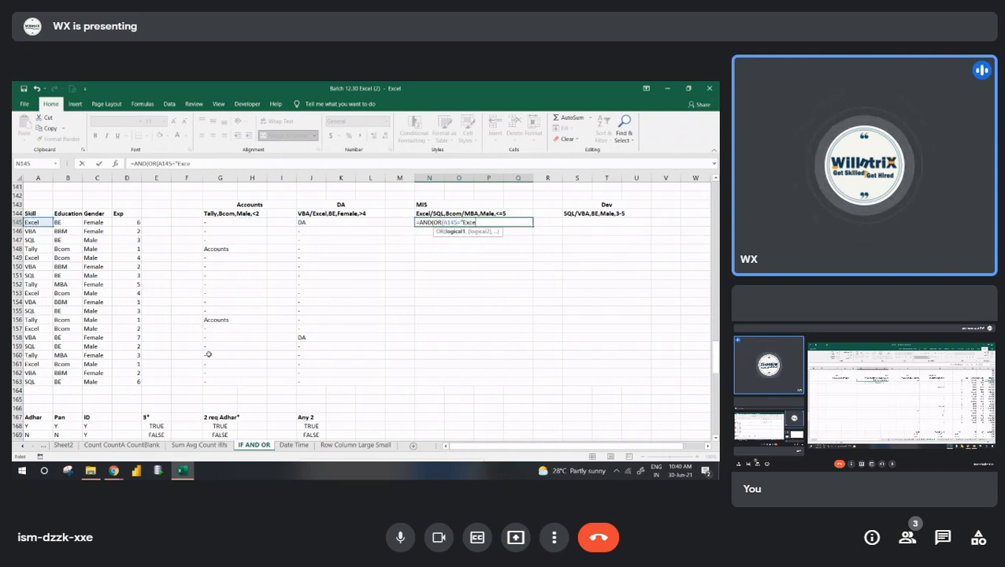
text(l",)
- Add A145="SQL" as the second skill condition in N145 and close the OR function
key(Left)
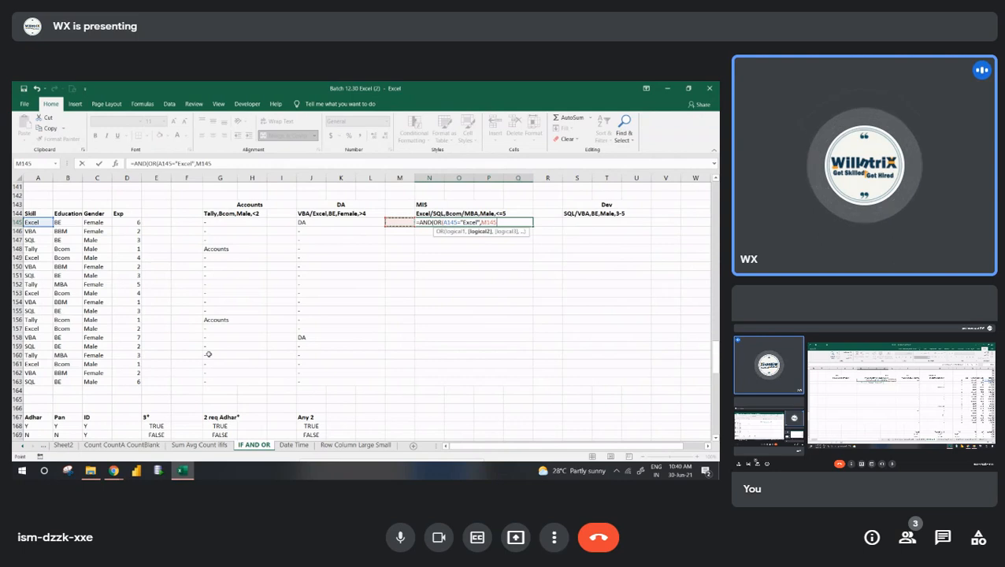
key(Home)
text(="SQL")
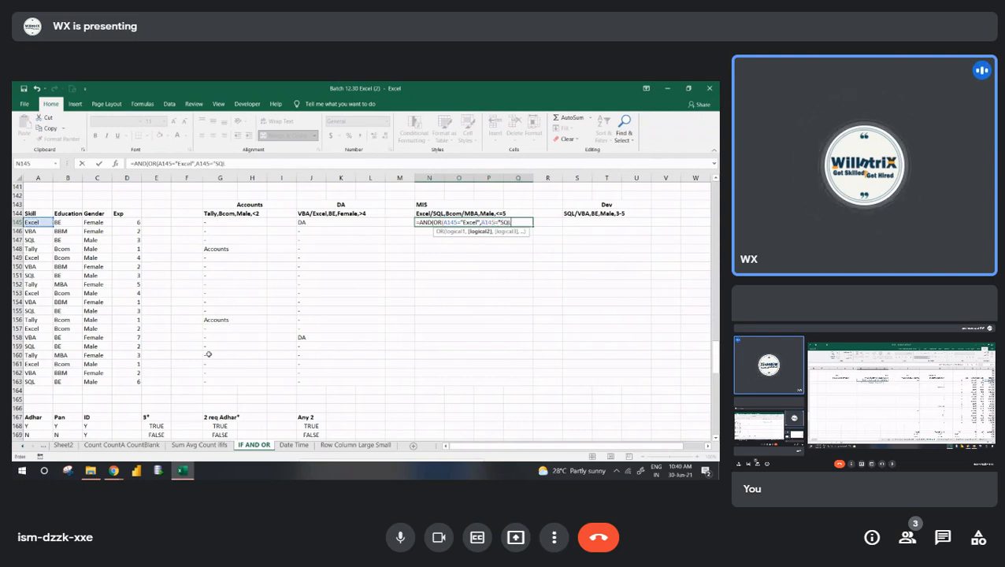
text())
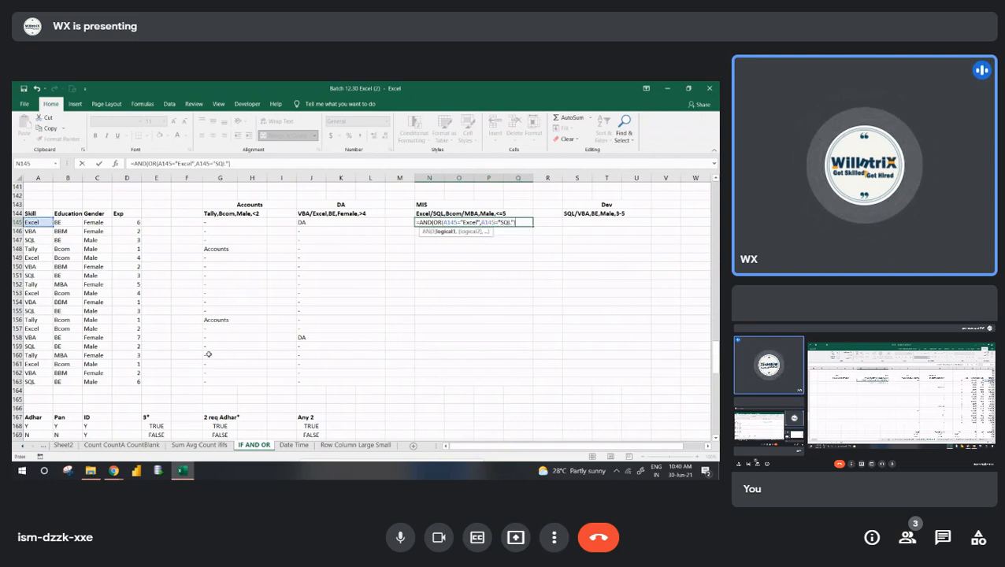
text(,)
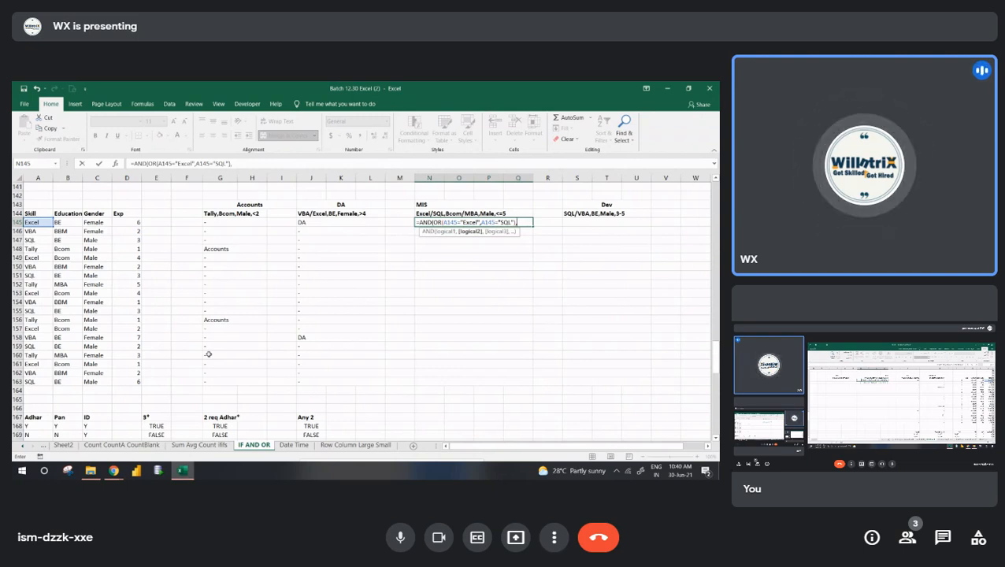
text(OR()
- Add a second nested OR to the MIS formula in N145, testing B145="Bcom"
key(Left)
key(Left)
key(Left)
key(Left)
key(Left)
key(Left)
key(Left)
key(Left)
key(Left)
key(Left)
key(Left)
key(Left)
text(=")
text(Bcom",)
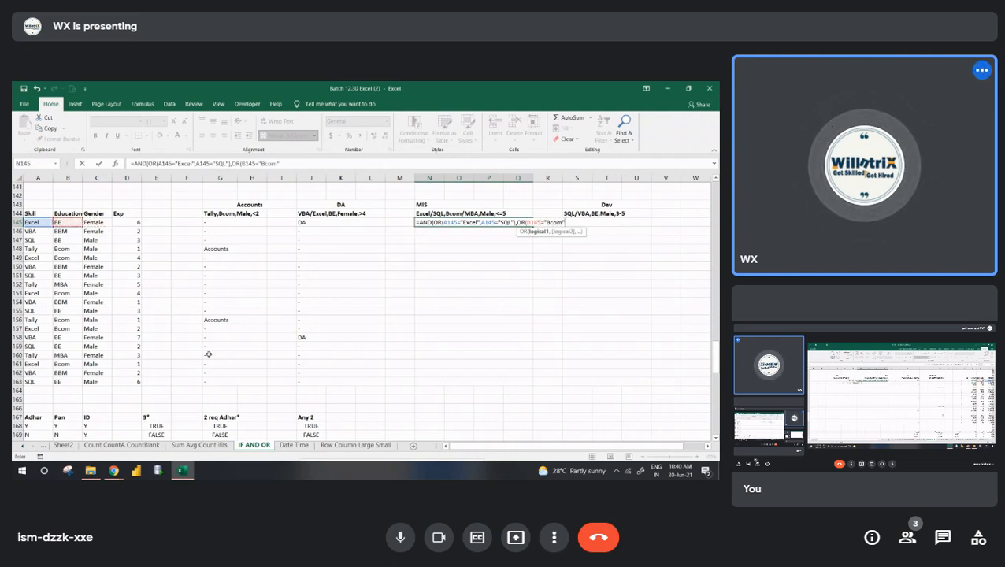
- Add B145="MBA" as the alternative education condition in N145 and close the second OR
key(Left)
key(Left)
key(Left)
key(Left)
key(Left)
key(Left)
key(Left)
key(Left)
key(Left)
key(Left)
key(Left)
key(Left)
text(="MBA"))
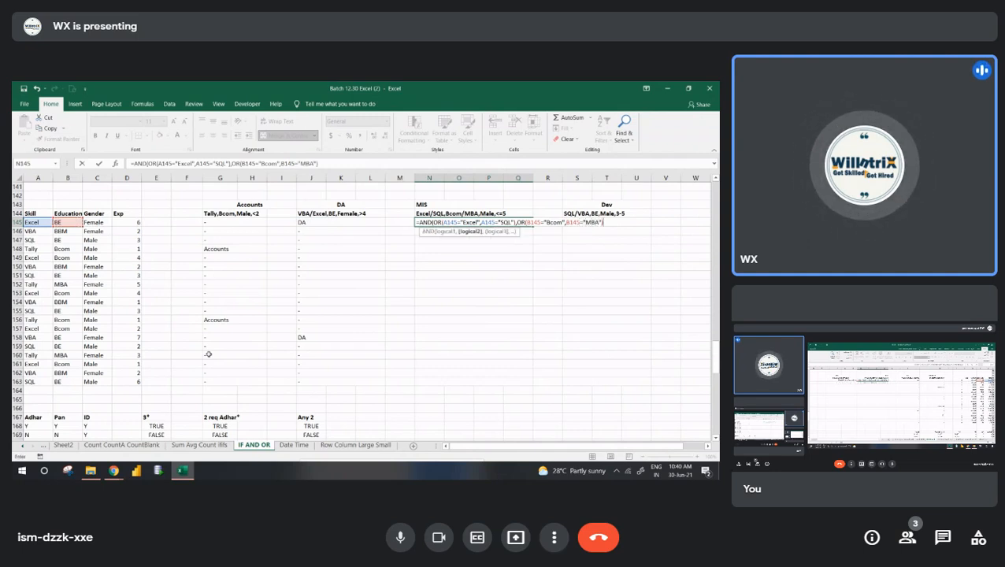
text(,)
- Add the gender condition C145="Male" to the MIS formula in N145
key(Left)
key(Left)
key(Left)
key(Left)
key(Left)
key(Left)
key(Left)
key(Left)
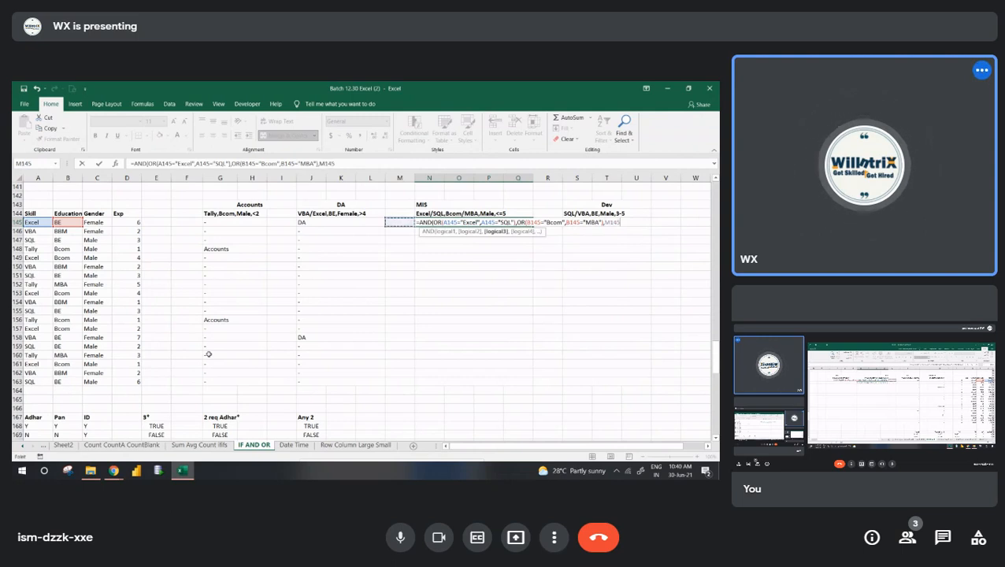
key(Right)
text(=")
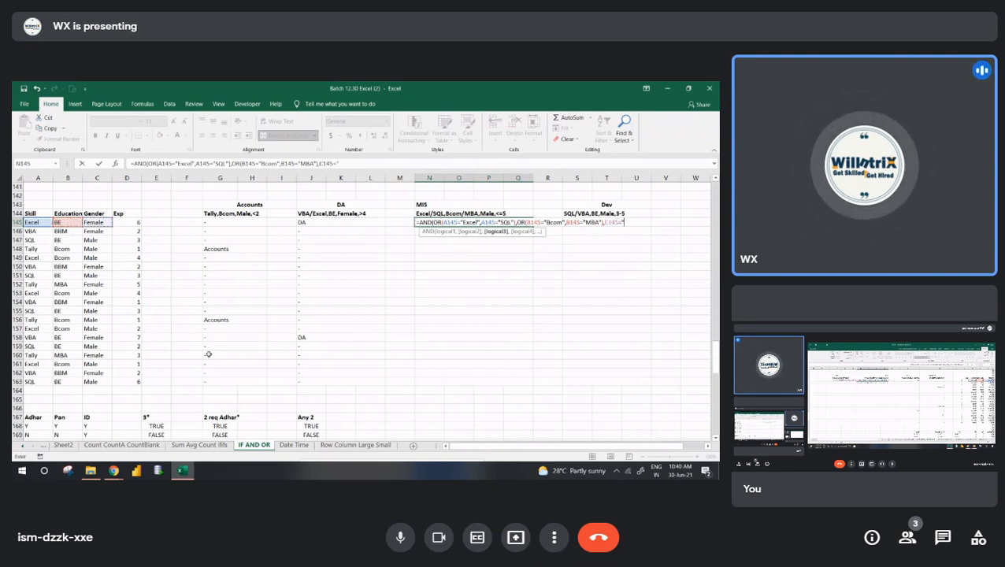
text(Male",)
- Add the experience condition D145<=5 as the last AND argument in N145
key(Left)
key(Left)
key(Left)
key(Left)
key(Left)
key(Left)
key(Left)
key(Left)
key(Left)
key(Left)
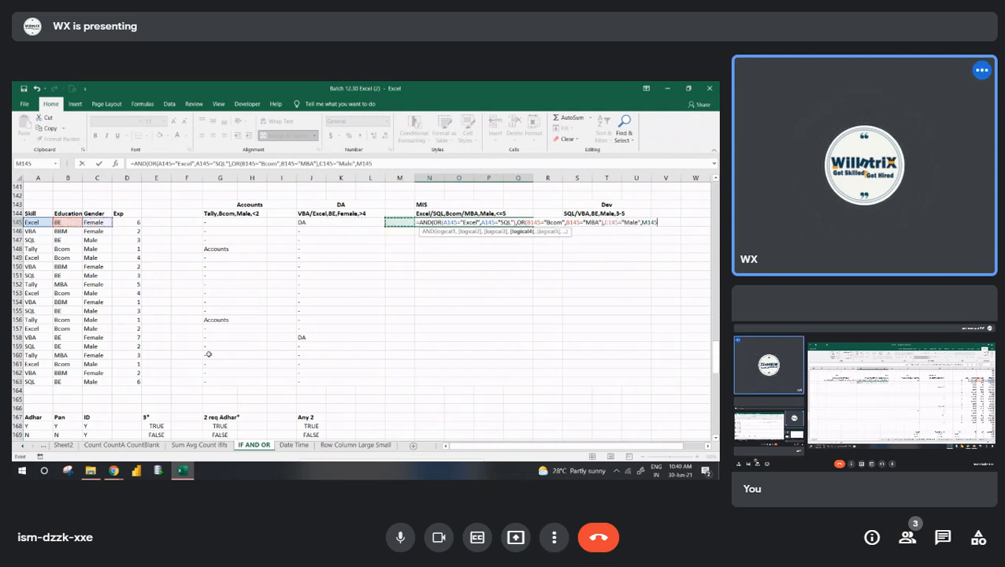
text(<=5)
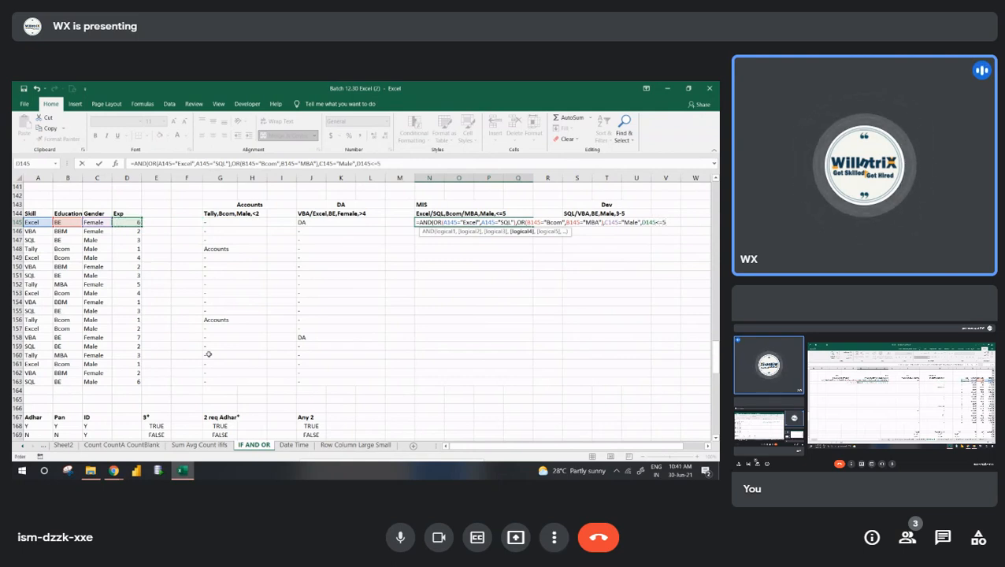
- Complete the MIS formula in N145 and fill it down to row 163
key(Return)
key(Return)
key(Up)
key(shift+Down)
key(shift+Down)
key(shift+Down)
key(shift+Down)
key(shift+Down)
key(shift+Down)
key(shift+Down)
key(shift+Down)
key(shift+Down)
key(shift+Down)
key(shift+Down)
key(shift+Down)
key(shift+Down)
key(shift+Down)
key(shift+Down)
key(shift+Down)
key(shift+Down)
key(shift+Down)
key(ctrl+d)
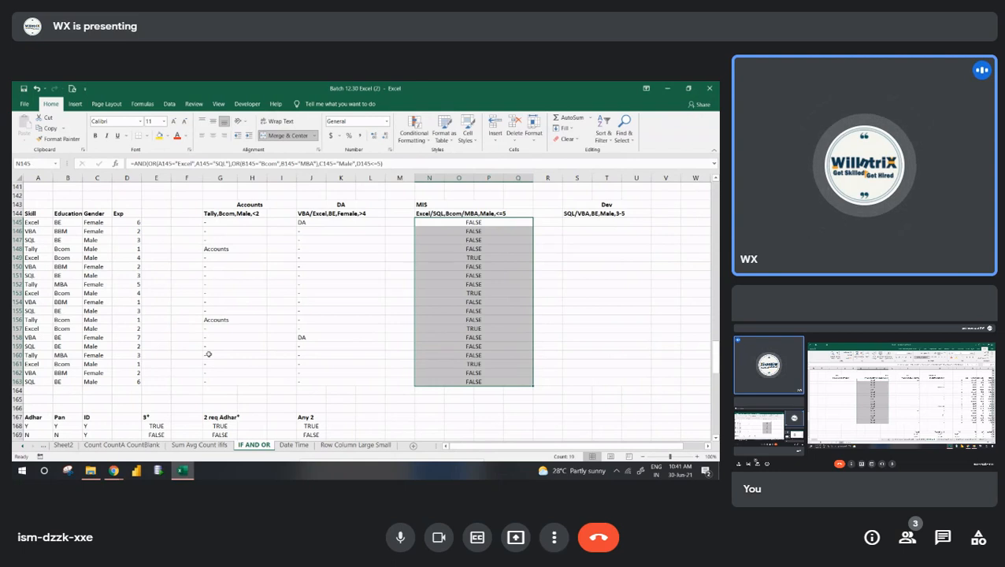
- Wrap the AND formula in N145 in an IF function as its logical test
key(Down)
key(Up)
key(F2)
key(Left)
key(Left)
key(Left)
key(Left)
key(Left)
key(Left)
key(Left)
key(Left)
key(Left)
key(Left)
key(Left)
key(Left)
key(Left)
key(Left)
key(Left)
key(Left)
key(Left)
key(Left)
key(Left)
key(Left)
key(Left)
key(Left)
key(Left)
key(Left)
key(Left)
text(IF()
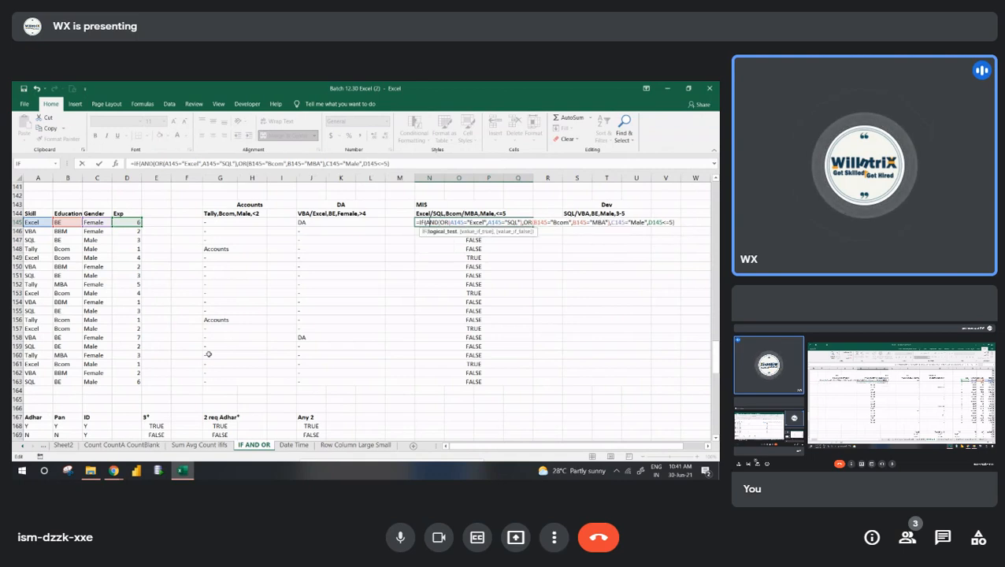
- Make the IF in N145 return "MIS" when true and "-" otherwise, and fill it down to row 163
key(End)
text(,)
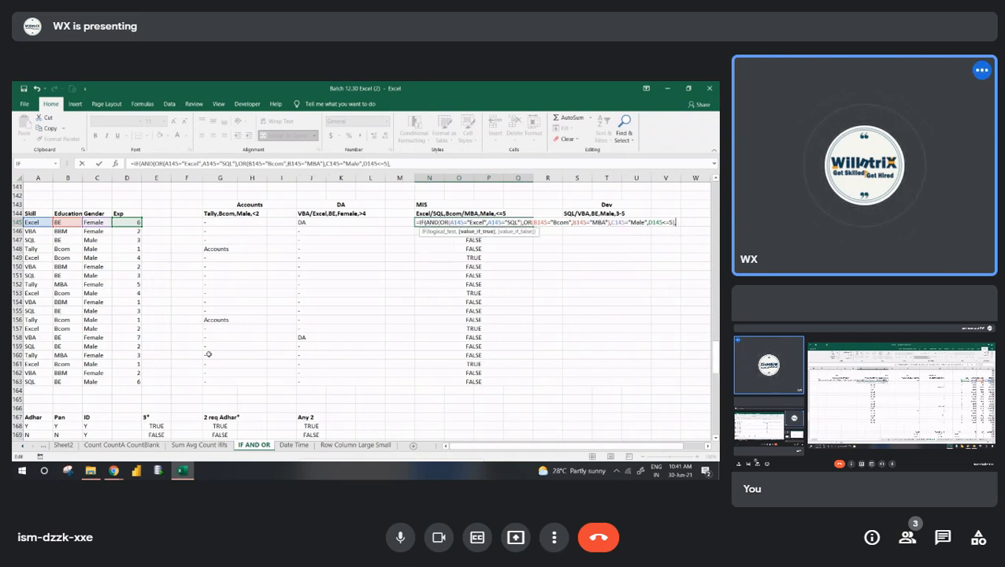
text("MIS",")
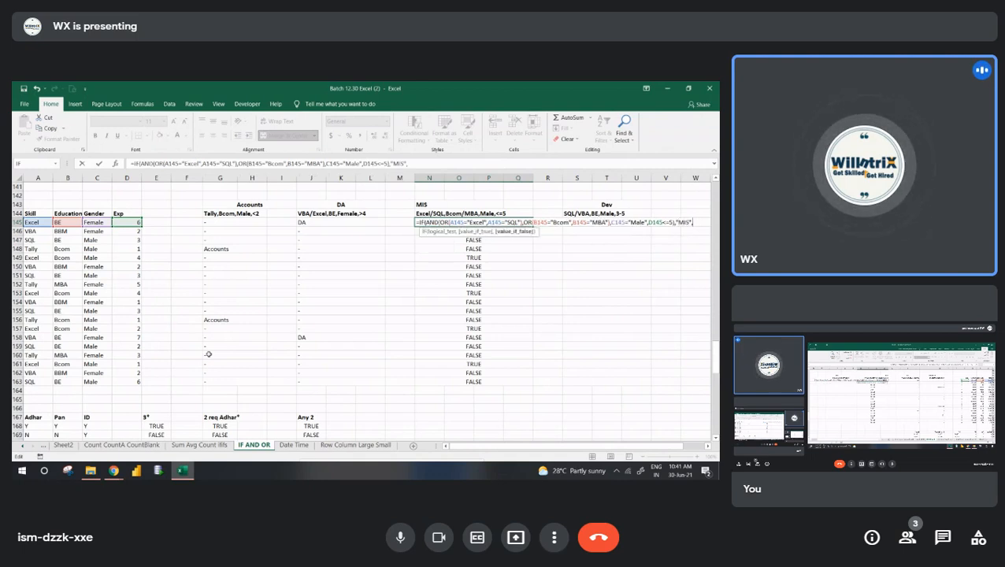
text(-")
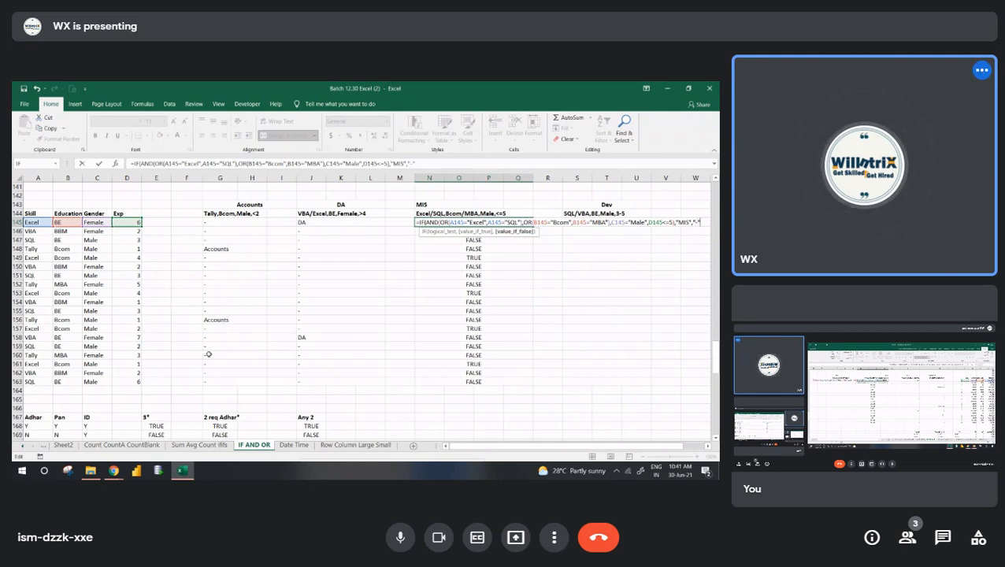
key(Return)
key(Return)
key(Up)
key(ctrl+shift+Down)
key(ctrl+d)
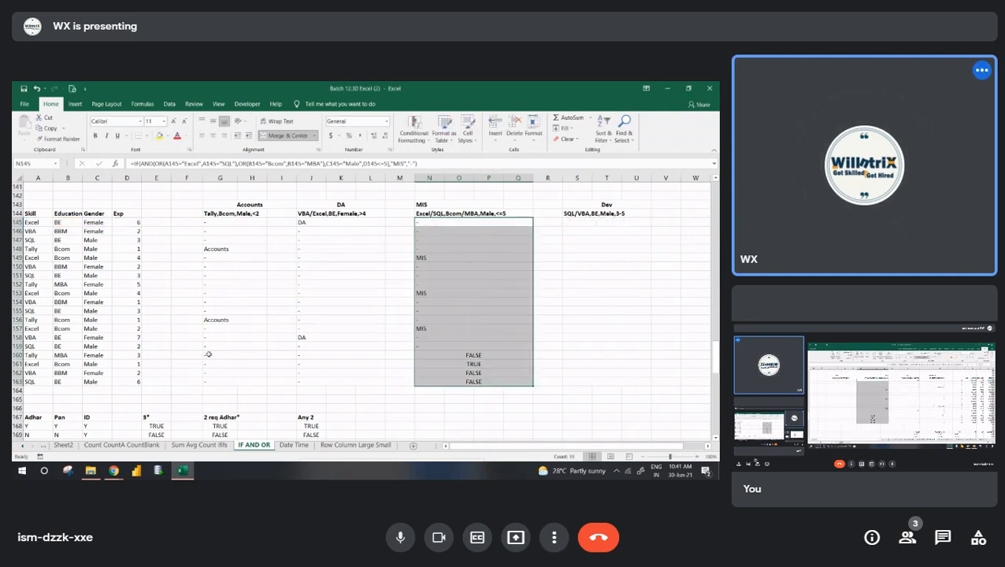
key(Right)
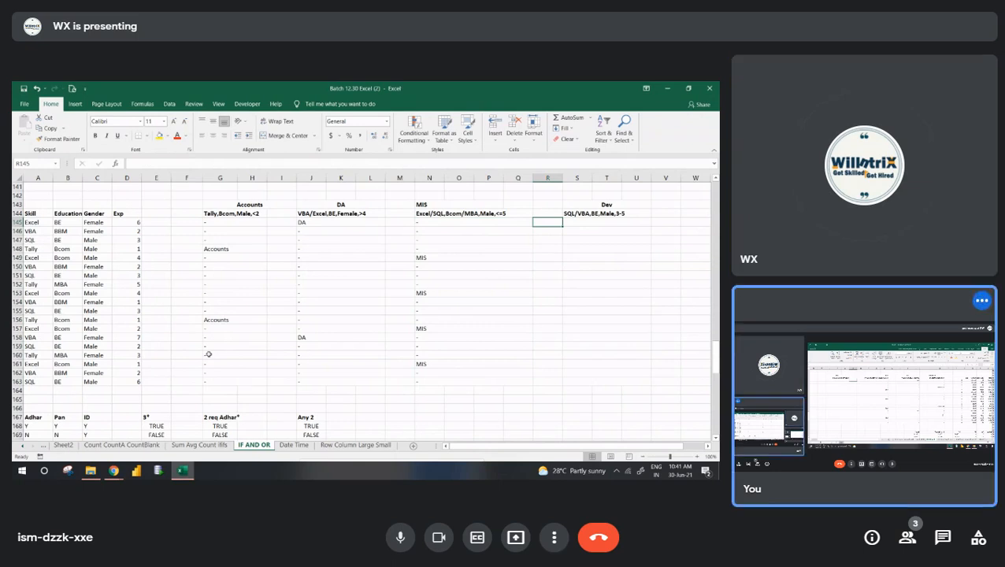
- In S145, start an AND formula with OR(A145="SQL",A145="VBA") as its first argument
key(Right)
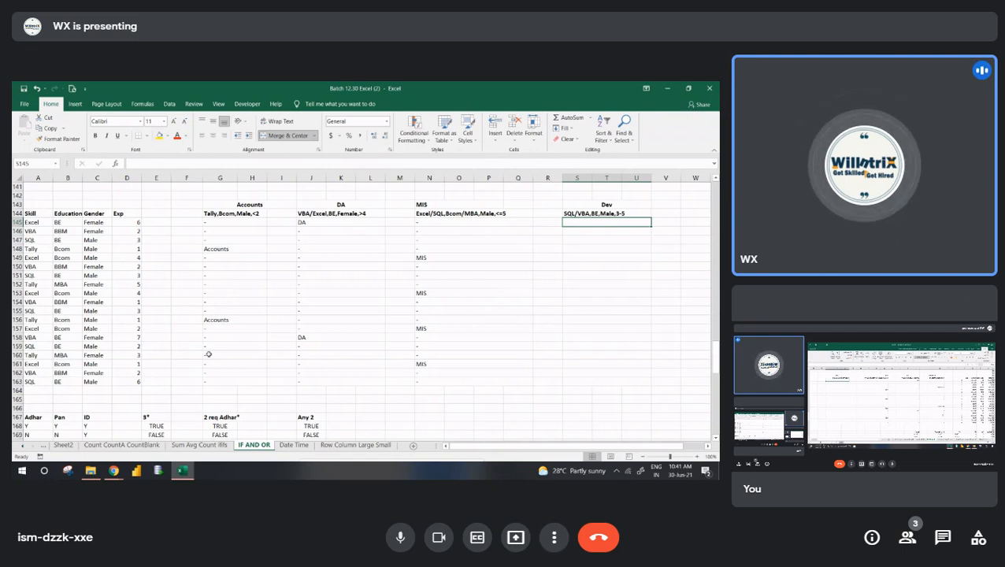
text(=AND()
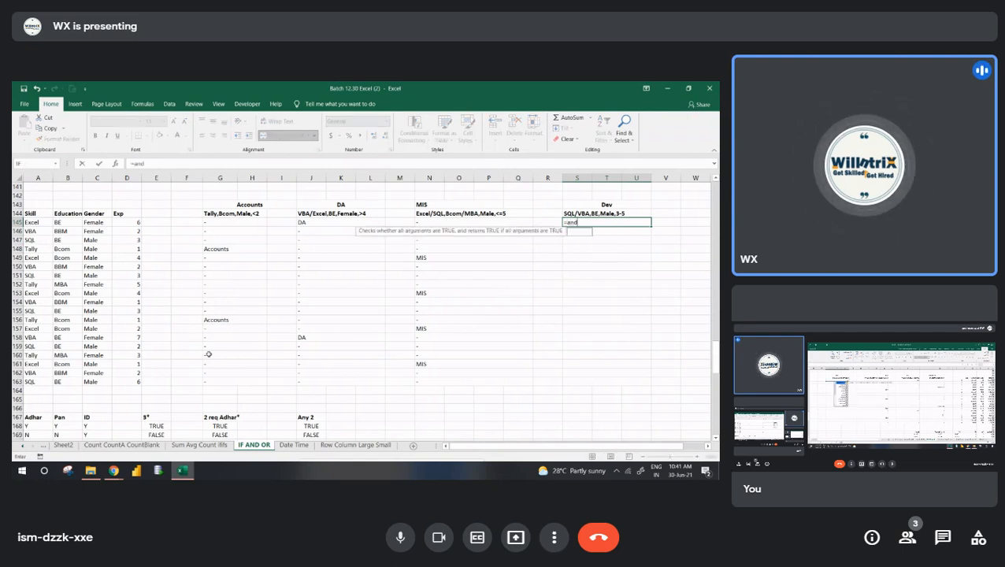
text(OR()
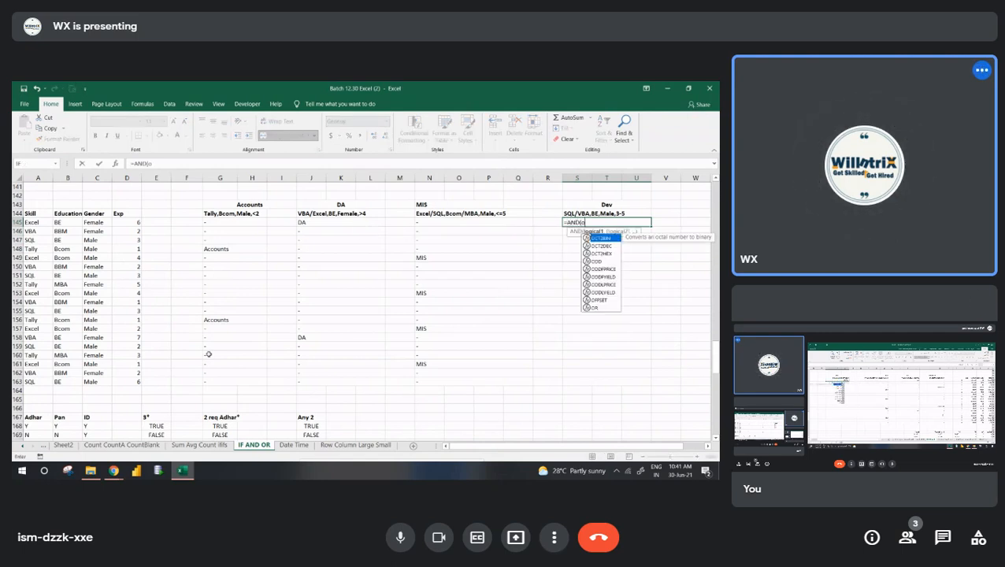
key(Left)
key(Home)
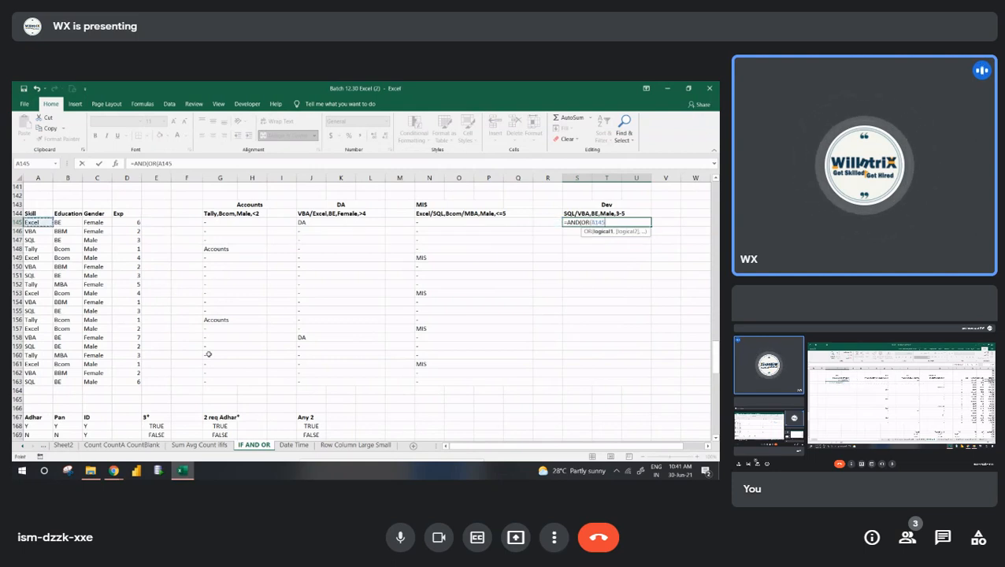
text(="SQL",)
key(Left)
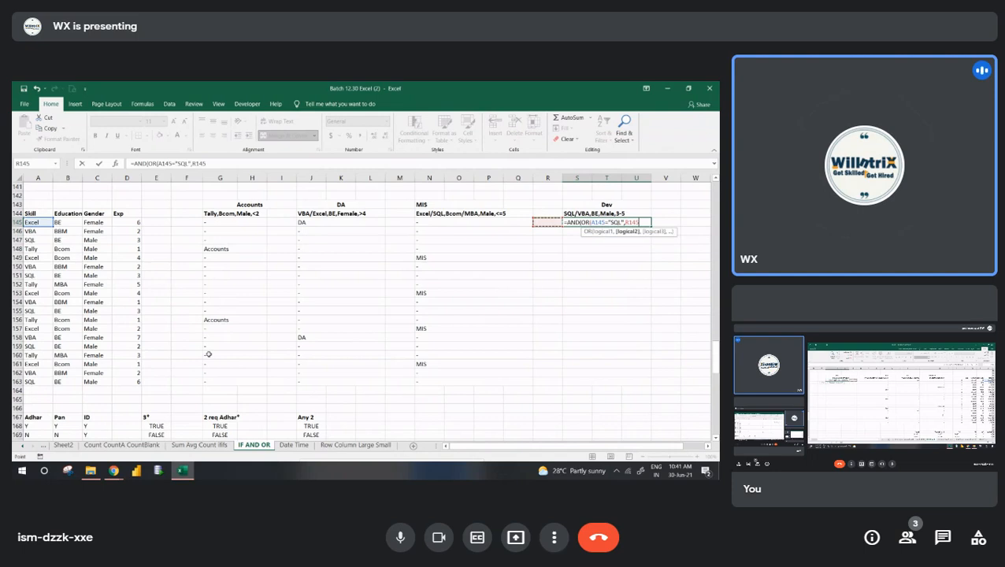
key(Home)
text(="V)
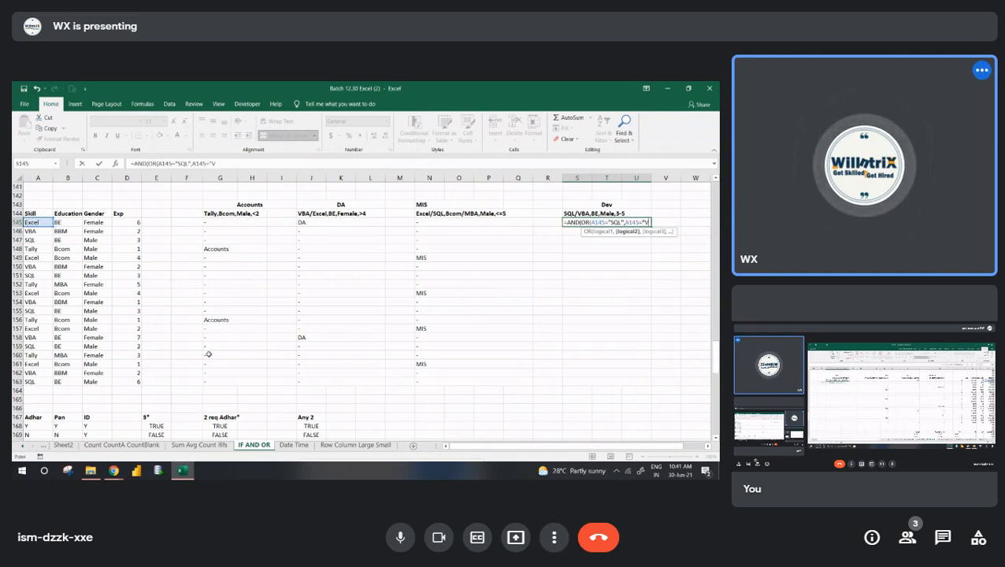
text(BA"))
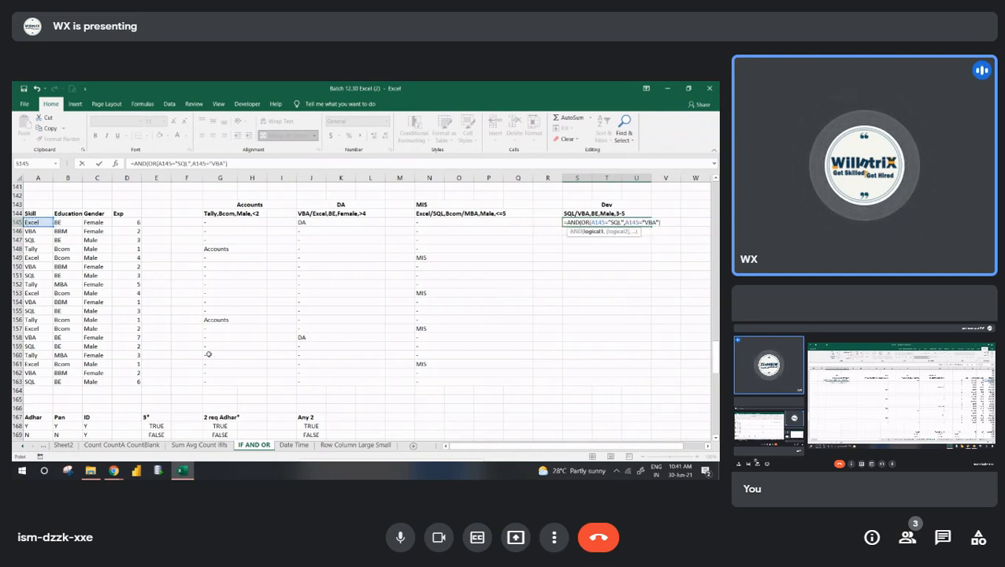
text(,)
- Add the education condition B145="BE" as the second AND argument in S145
key(Left)
key(Left)
key(Left)
key(Left)
key(Left)
key(Left)
key(Left)
key(Left)
key(Left)
key(Left)
key(Left)
key(Left)
key(Left)
key(Left)
key(Left)
key(Left)
key(Left)
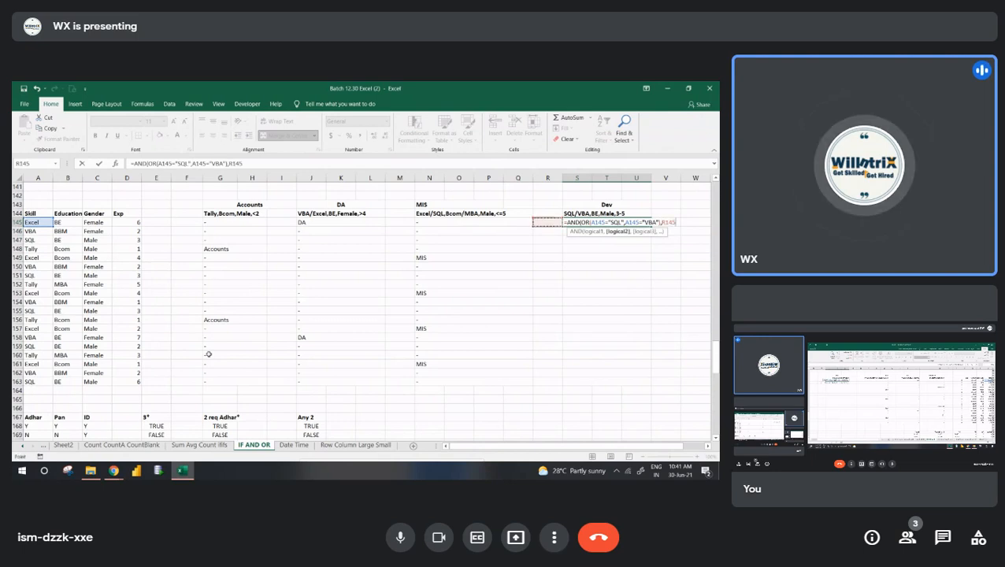
text(="BE",)
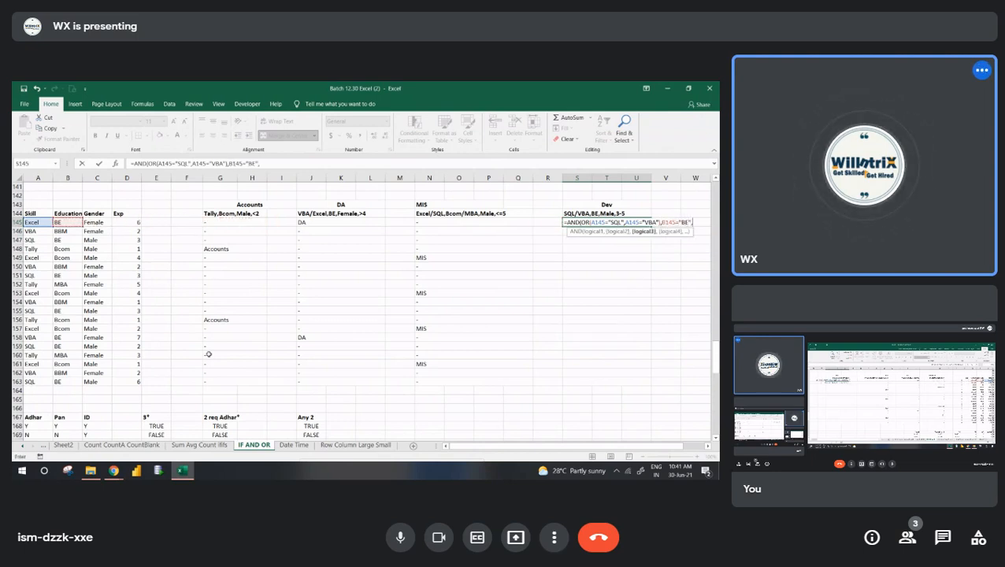
- Add the gender condition C145="Male" as the third AND argument in S145
key(Left)
key(Left)
key(Left)
key(Left)
key(Left)
key(Left)
key(Left)
key(Left)
key(Left)
key(Left)
key(Left)
key(Left)
key(Left)
key(Left)
key(Left)
key(Left)
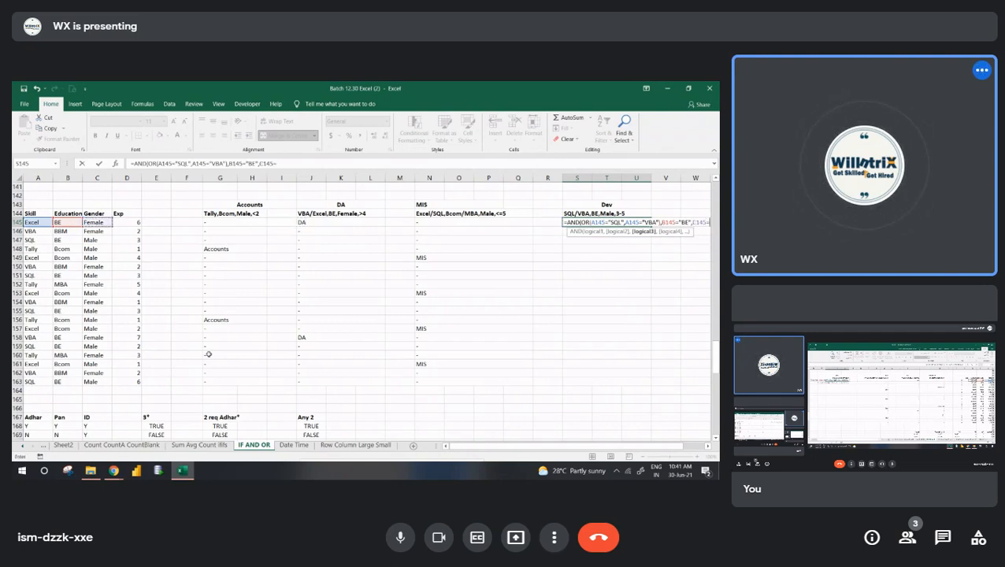
text(="Male",)
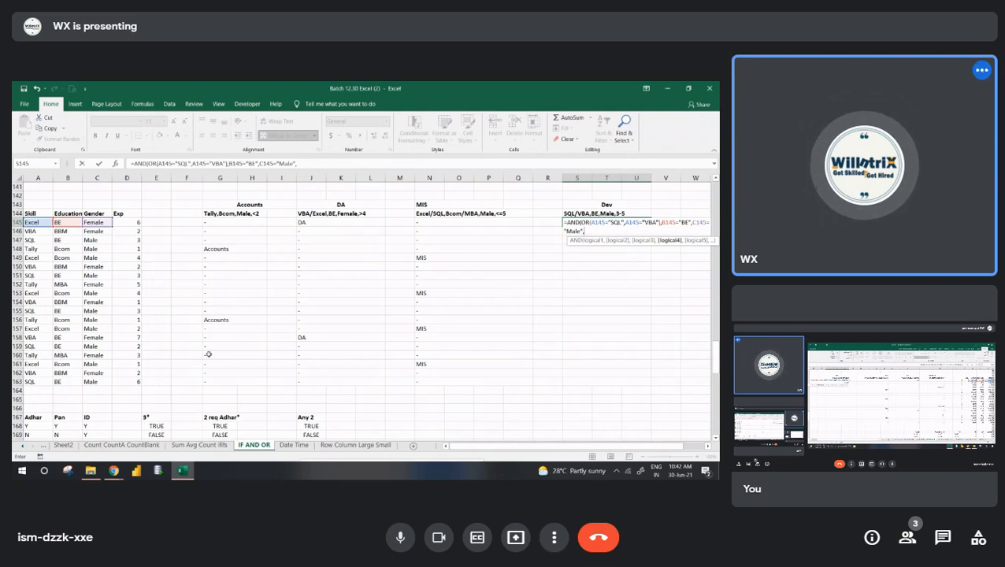
text(AND()
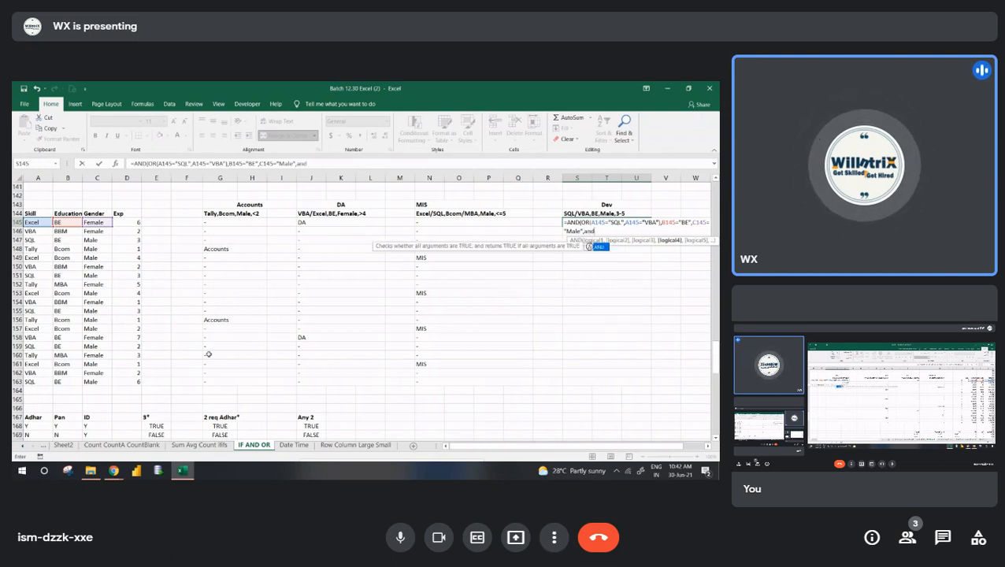
- Begin a nested AND as the fourth argument in S145 with the minimum experience condition D145>=3
key(Left)
key(Left)
key(Left)
key(Left)
key(Left)
key(Left)
key(Left)
key(Left)
key(Left)
key(Left)
key(Left)
key(Left)
key(Left)
key(Left)
key(Left)
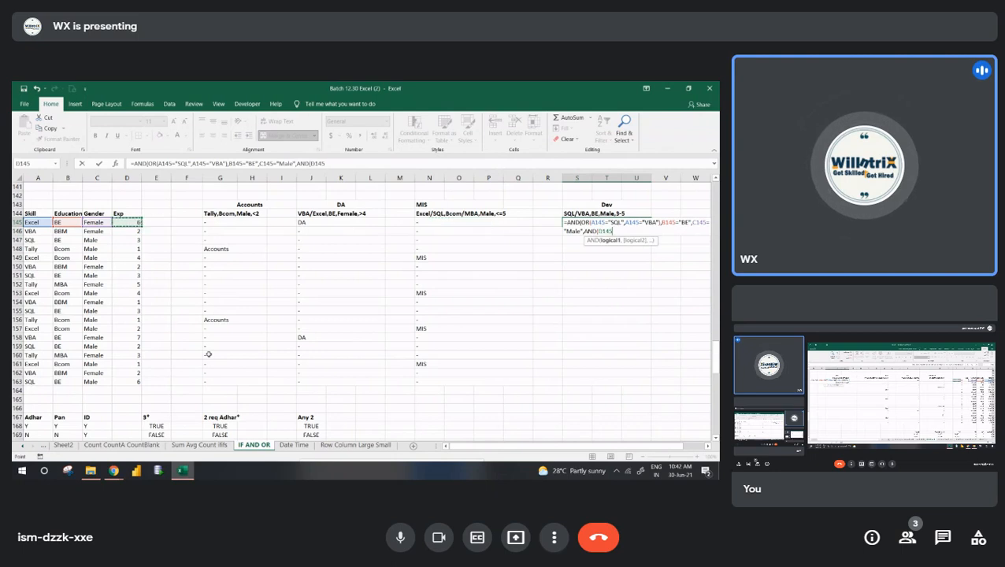
text(>=)
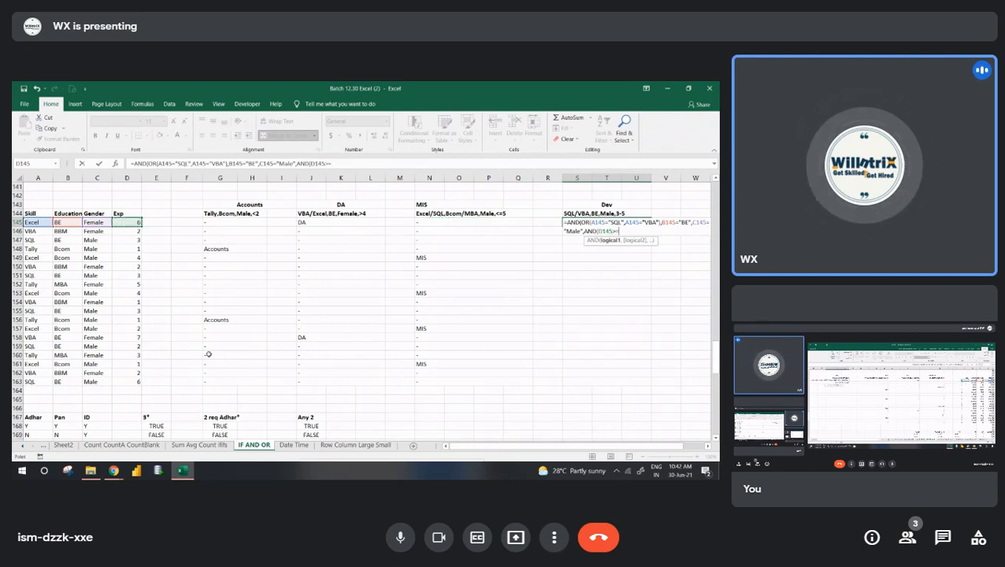
text(3,)
- Add the maximum experience condition D145<=5 to the nested AND in S145 and close its parenthesis
key(Left)
key(Left)
key(Left)
key(Left)
key(Left)
key(Left)
key(Left)
key(Left)
key(Left)
key(Left)
key(Left)
key(Left)
key(Left)
key(Left)
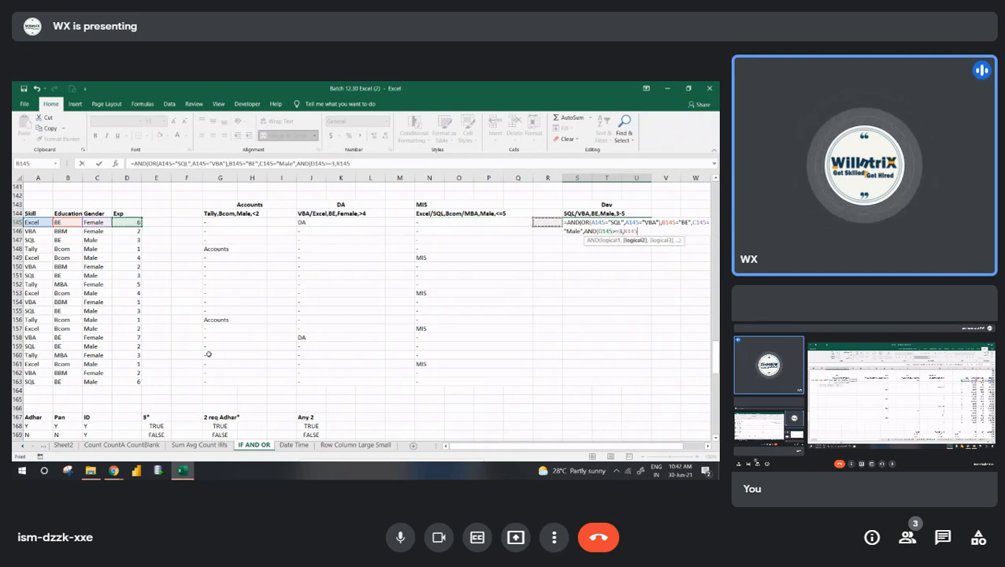
key(Left)
text(<=)
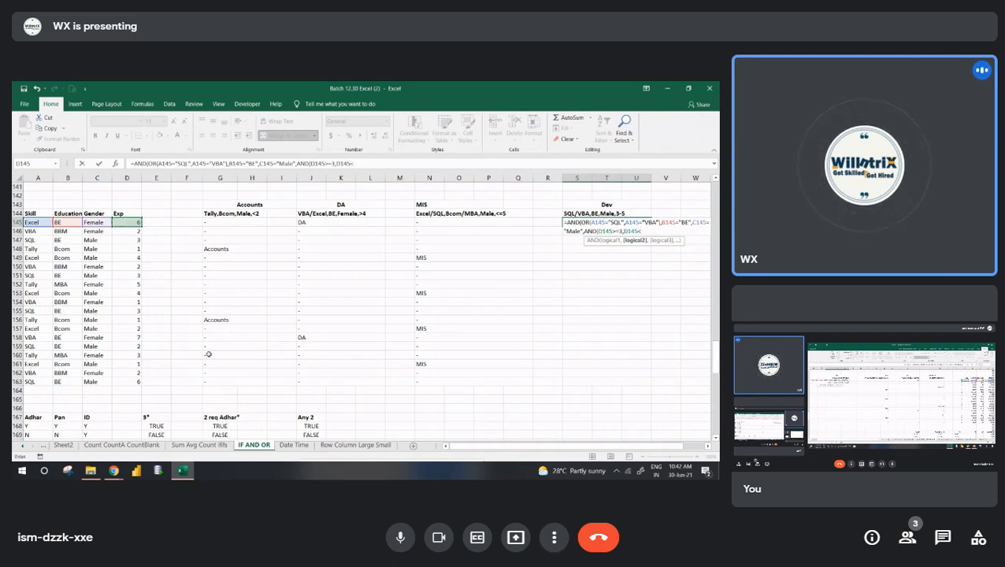
text(5)
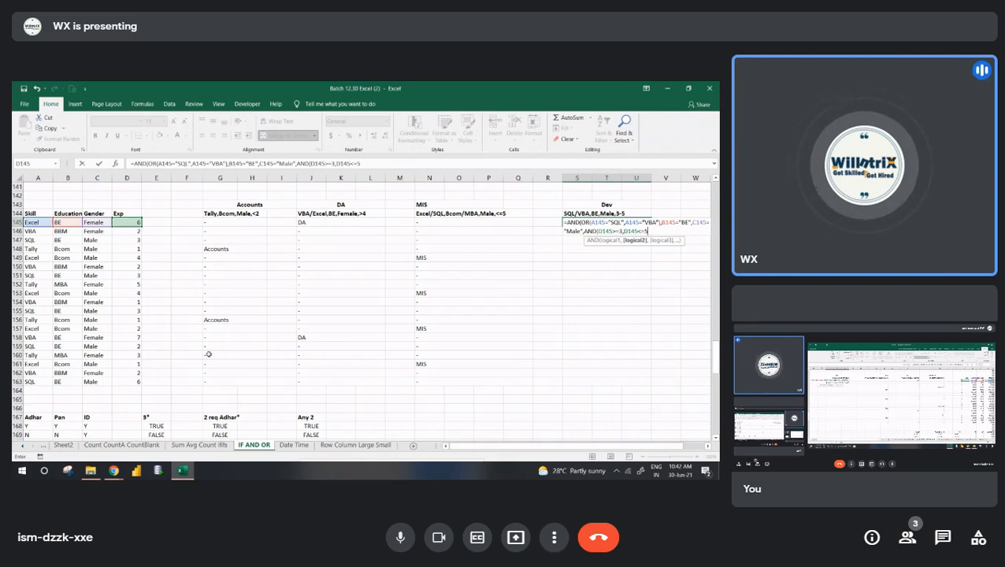
text())
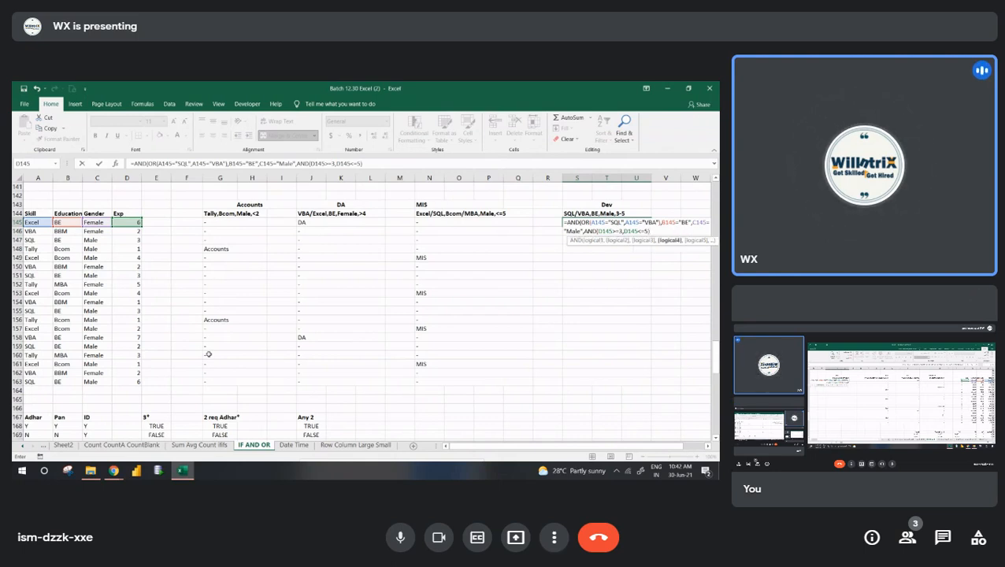
- Complete the Dev formula in S145 and fill it down to row 163
key(Return)
key(Return)
key(Up)
key(shift+Down)
key(shift+Down)
key(shift+Down)
key(shift+Down)
key(shift+Down)
key(shift+Down)
key(shift+Down)
key(shift+Down)
key(shift+Down)
key(shift+Down)
key(shift+Down)
key(shift+Down)
key(shift+Down)
key(shift+Down)
key(shift+Down)
key(shift+Down)
key(shift+Down)
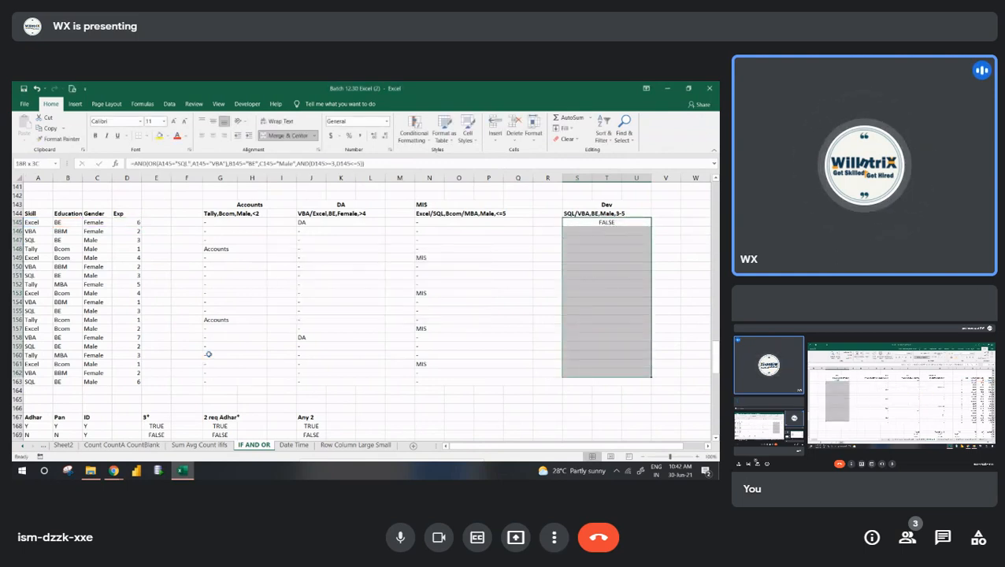
key(shift+Down)
key(ctrl+d)
- Wrap the AND formula in S145 in an IF function as its logical test
key(shift+BackSpace)
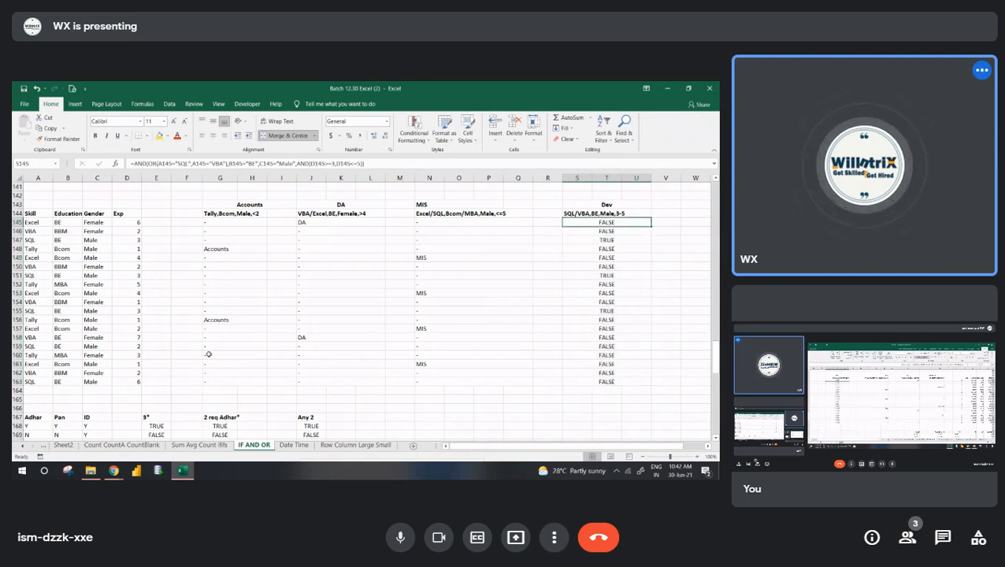
key(F2)
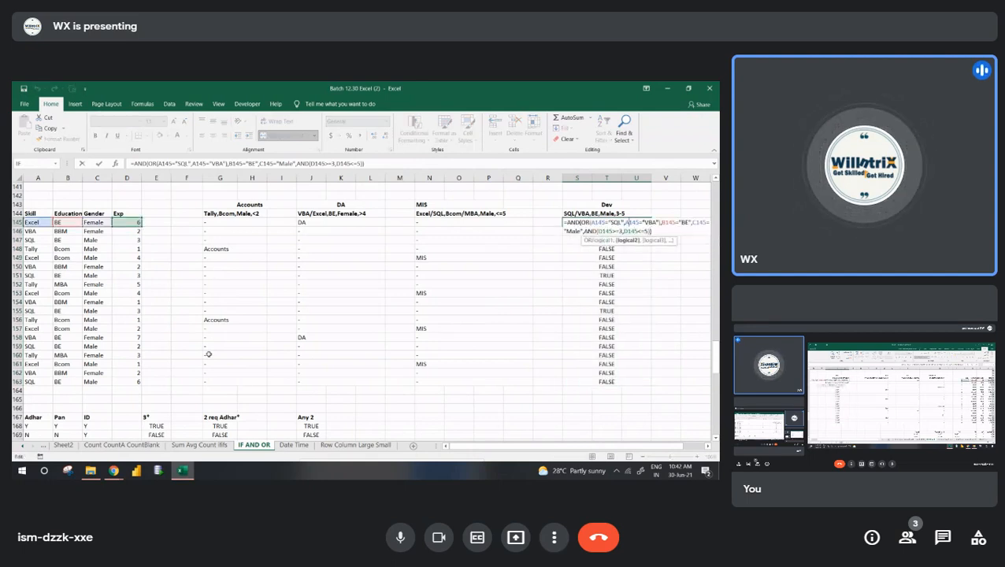
key(Home)
key(Right)
text(if)
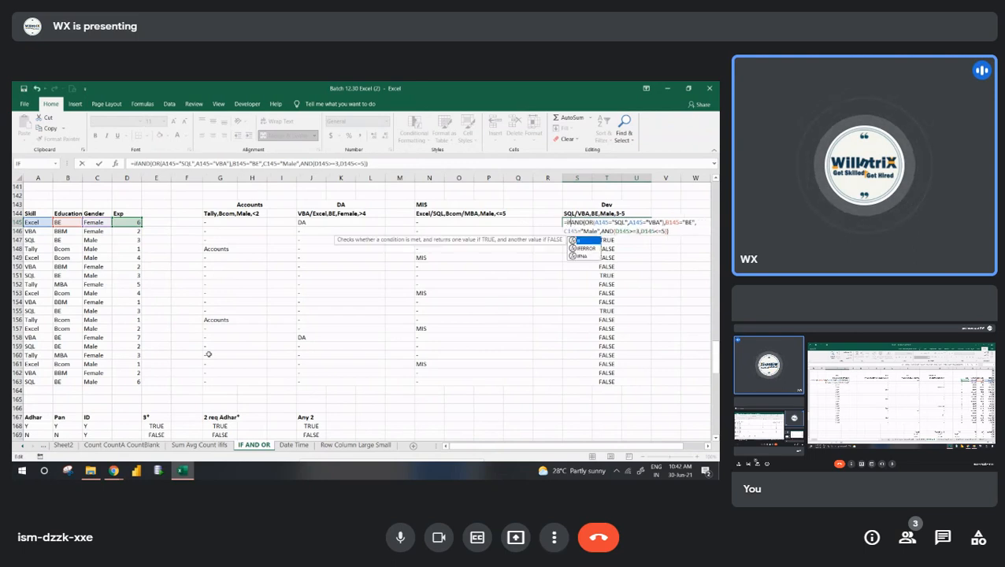
key(Tab)
key(Down)
key(Right)
key(Right)
key(Right)
key(Right)
key(Right)
key(Right)
key(Right)
key(Right)
key(Right)
key(Right)
key(Right)
key(Right)
key(Right)
key(Right)
key(Right)
key(Right)
key(Right)
key(Right)
key(Right)
key(Right)
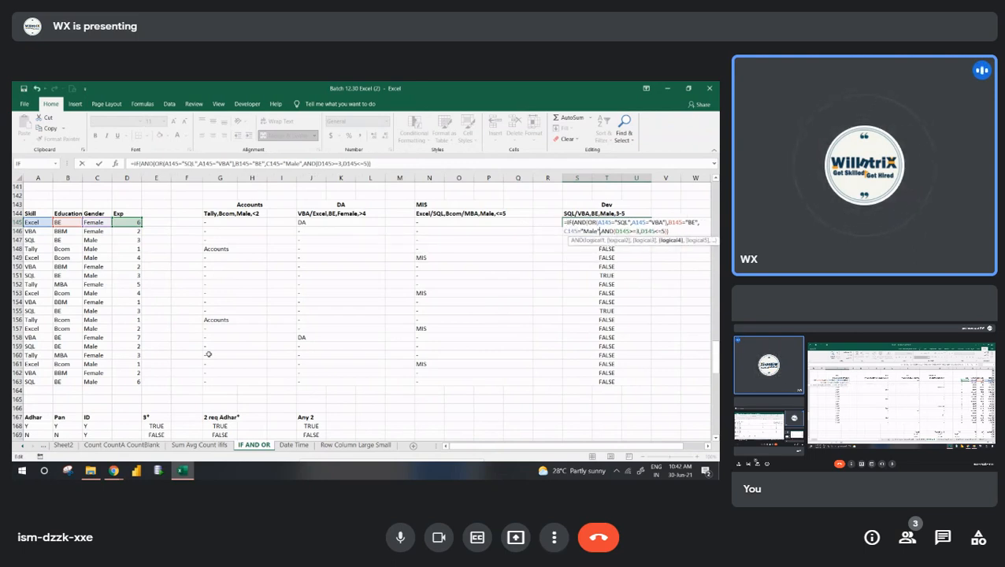
key(Right)
- Make the IF in S145 return "Dev" when true and "-" otherwise, and fill it down to row 163
text(,"DE)
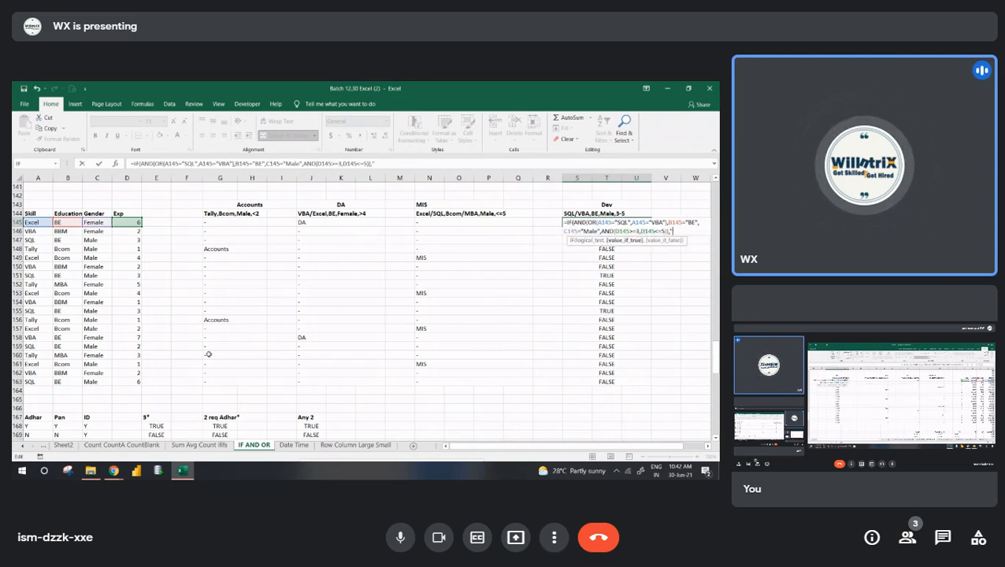
text(v",)
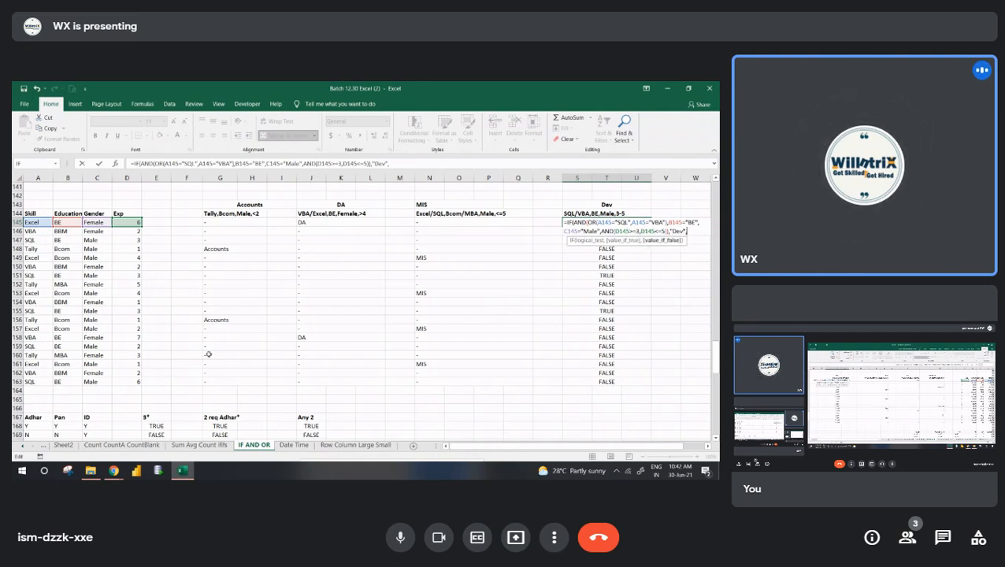
text("-)
key(Return)
key(Return)
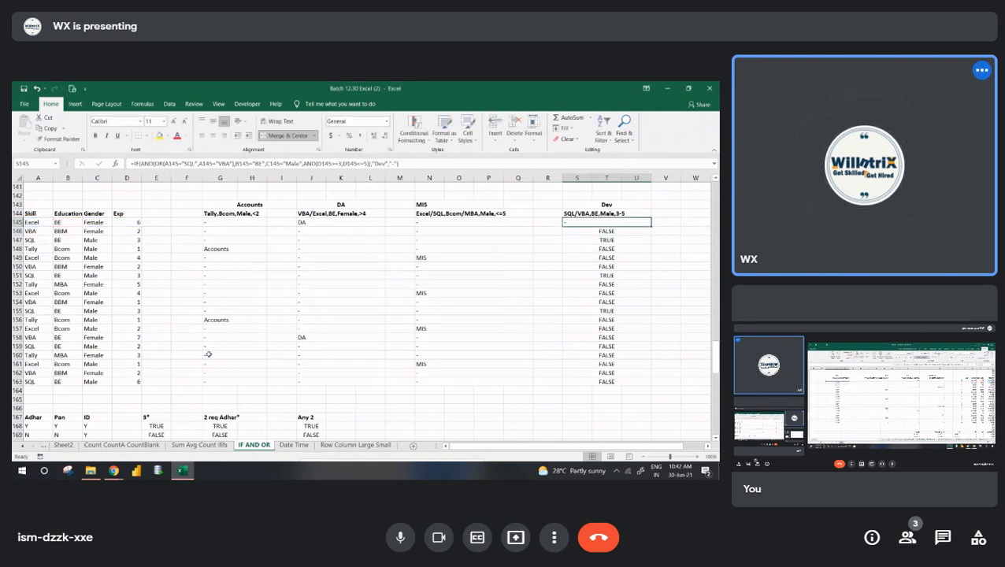
key(ctrl+shift+Down)
key(ctrl+d)
- Review the Dev labels against the skill, education, gender and experience in the candidate rows
key(Down)
key(Left)
key(Left)
key(Left)
key(Left)
key(Left)
key(Left)
key(Left)
key(Left)
key(Left)
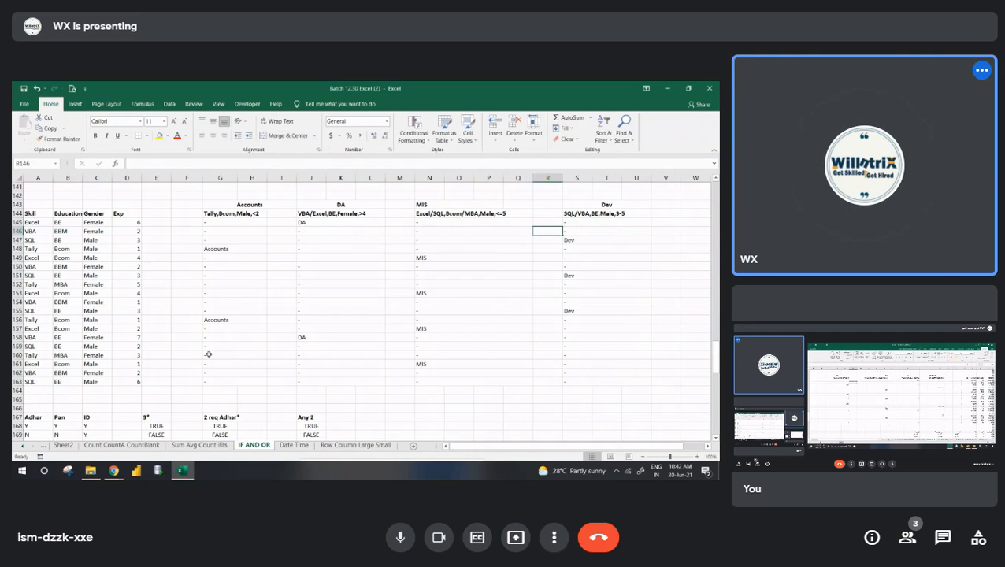
key(Down)
key(Left)
key(Left)
key(Left)
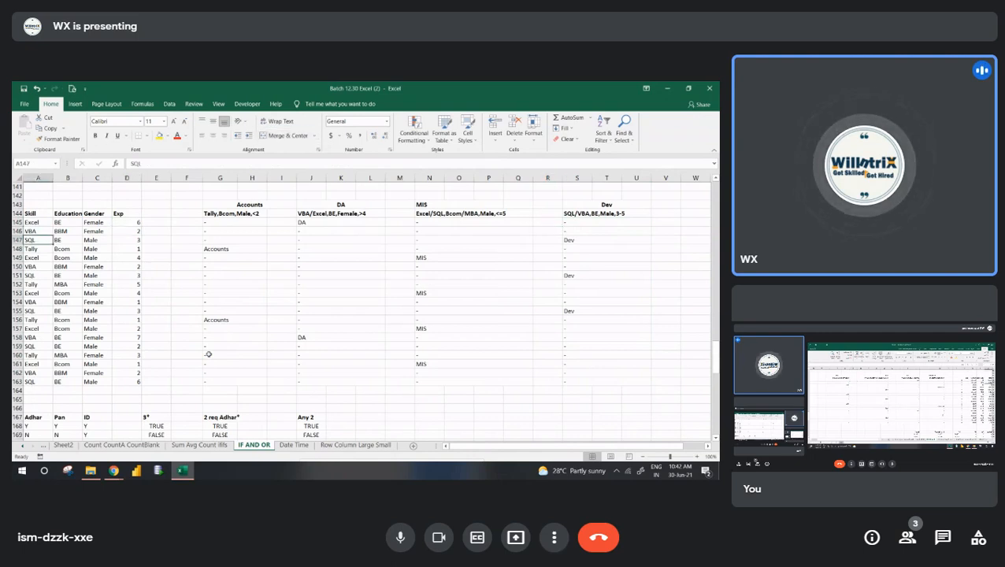
key(Down)
key(Down)
key(Down)
key(Down)
key(Down)
key(Down)
key(Down)
key(Down)
key(Down)
key(Down)
key(Down)
key(Down)
key(Down)
key(Down)
key(Down)
key(Down)
key(Down)
key(Down)
key(Down)
key(Down)
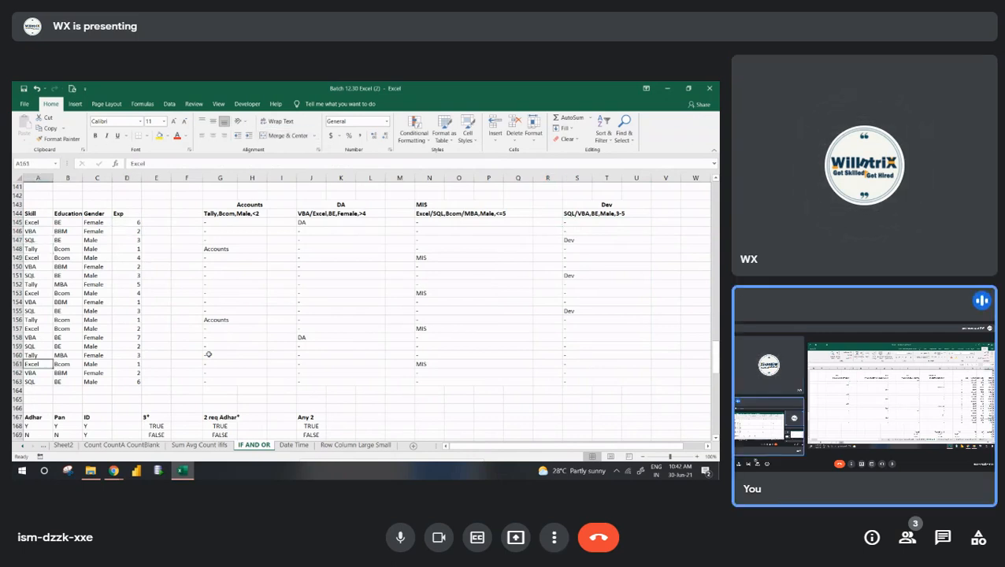
- Clear the existing TRUE/FALSE results under the 3*, 2 req Adhar* and Any 2 headings in E168:J179
key(Down)
key(Down)
key(Down)
key(Down)
key(Down)
key(Down)
key(Up)
key(Up)
key(Up)
key(Up)
key(Up)
key(Up)
key(Up)
key(Up)
key(Up)
key(Up)
key(Up)
key(Up)
key(Up)
key(Up)
key(Up)
key(Right)
key(Right)
key(Right)
key(Up)
key(Up)
key(Up)
key(Up)
key(Up)
key(Right)
key(shift+Down)
key(shift+Down)
key(shift+Right)
key(shift+Right)
key(shift+Right)
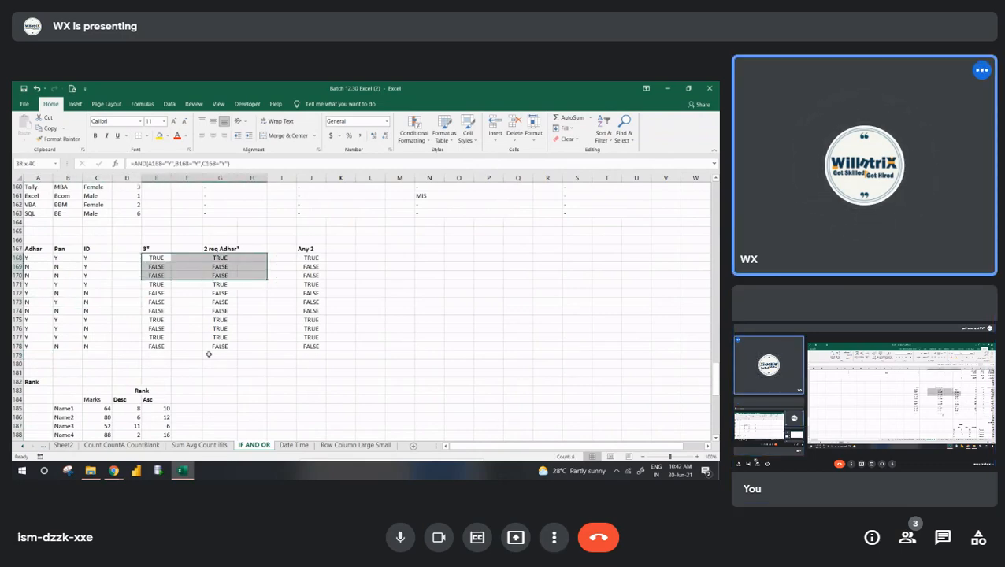
key(shift+Right)
key(shift+Right)
key(shift+Down)
key(shift+Down)
key(shift+Down)
key(shift+Down)
key(shift+Down)
key(shift+Down)
key(shift+Down)
key(shift+Down)
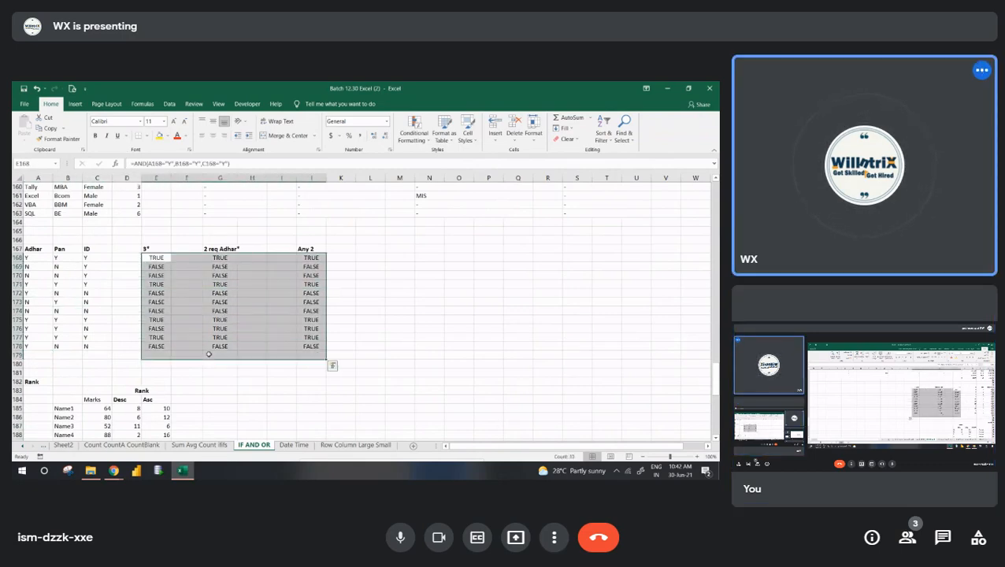
key(Delete)
- Examine the Adhar, Pan and ID headings and the Y/N entries in the first row of the document table
key(Left)
key(Left)
key(Left)
key(Left)
key(Up)
key(Right)
key(Right)
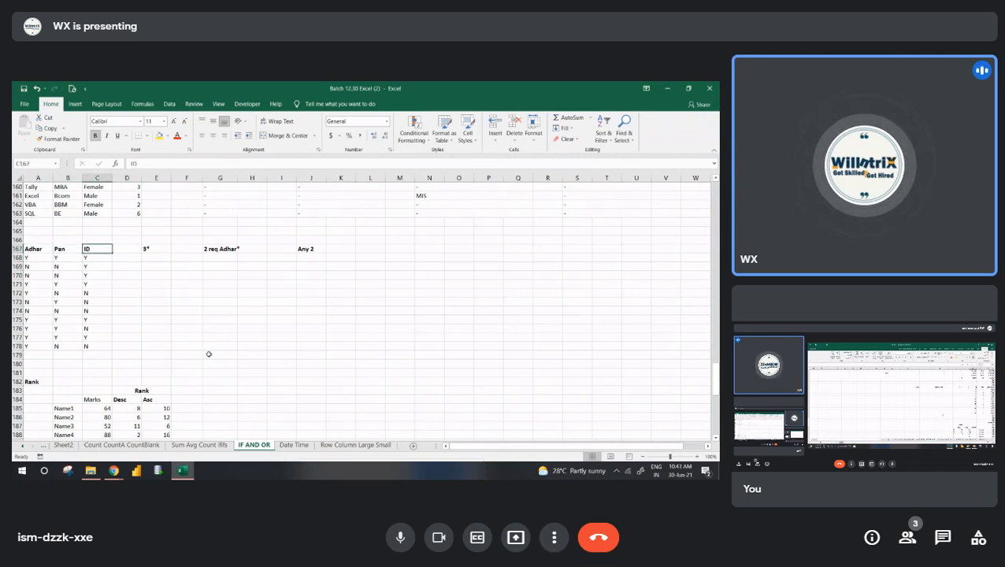
key(Down)
key(Left)
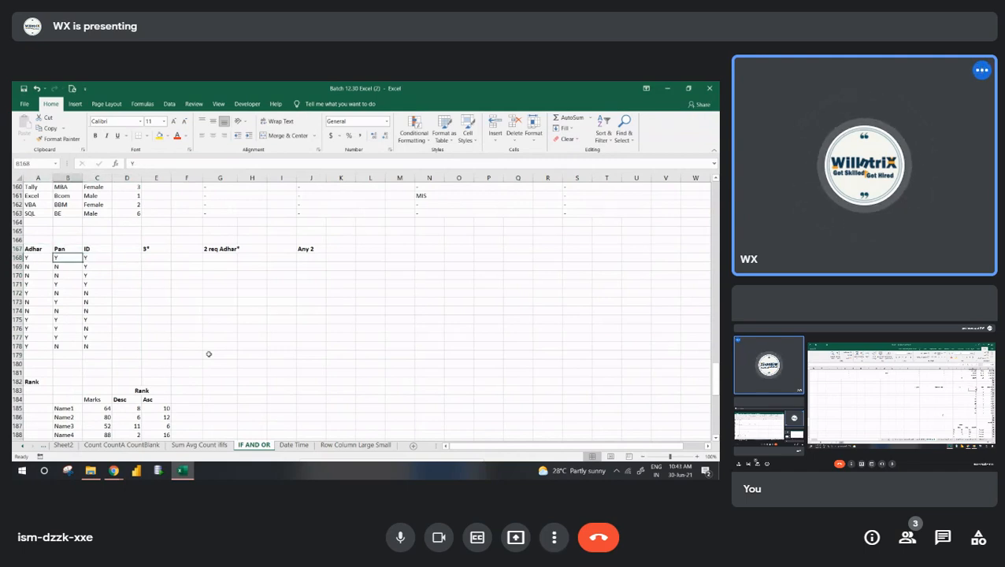
key(Left)
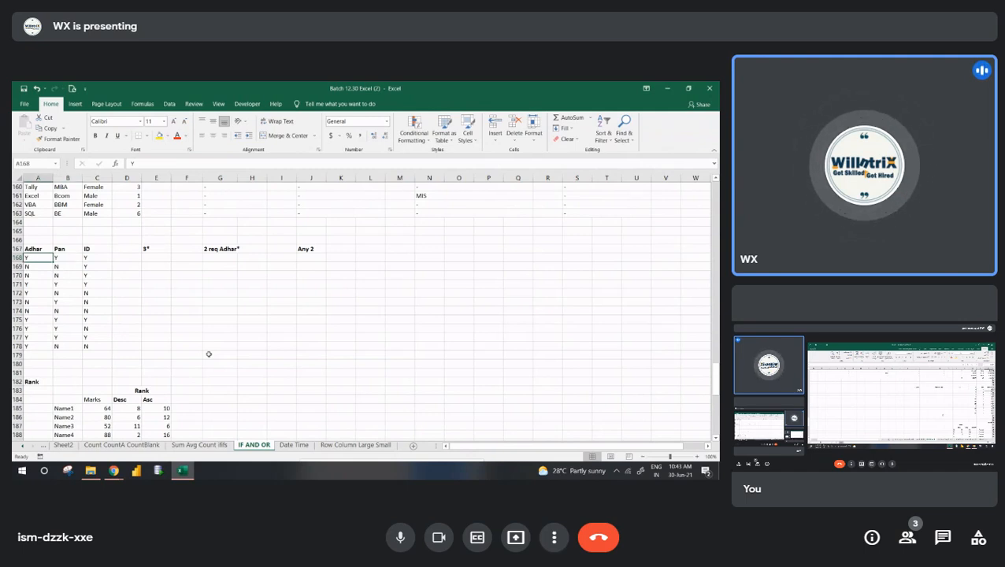
key(Right)
key(Right)
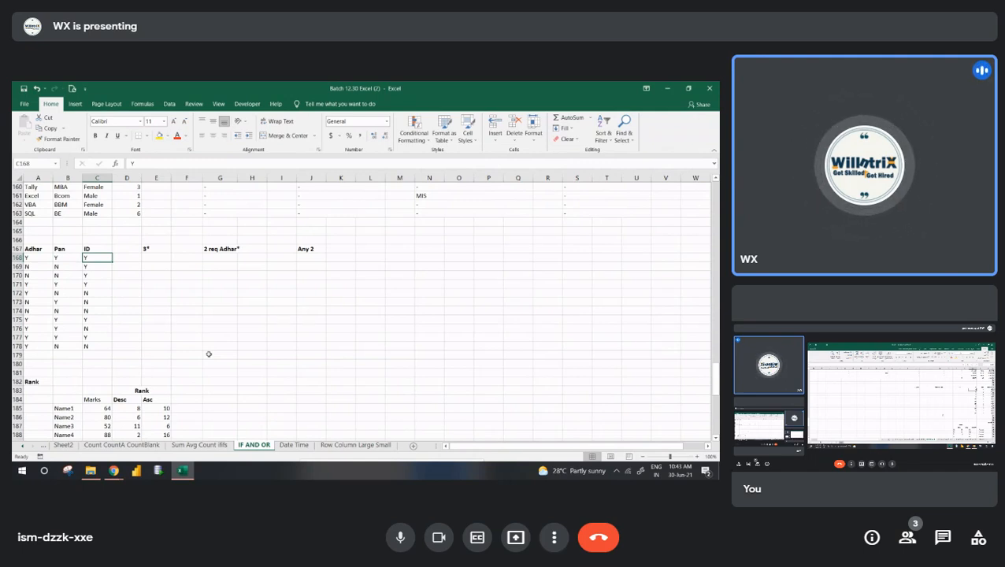
- Enter =AND(A168="Y",B168="Y",C168="Y") in E168 under the 3* heading to require all three documents
key(Right)
key(Right)
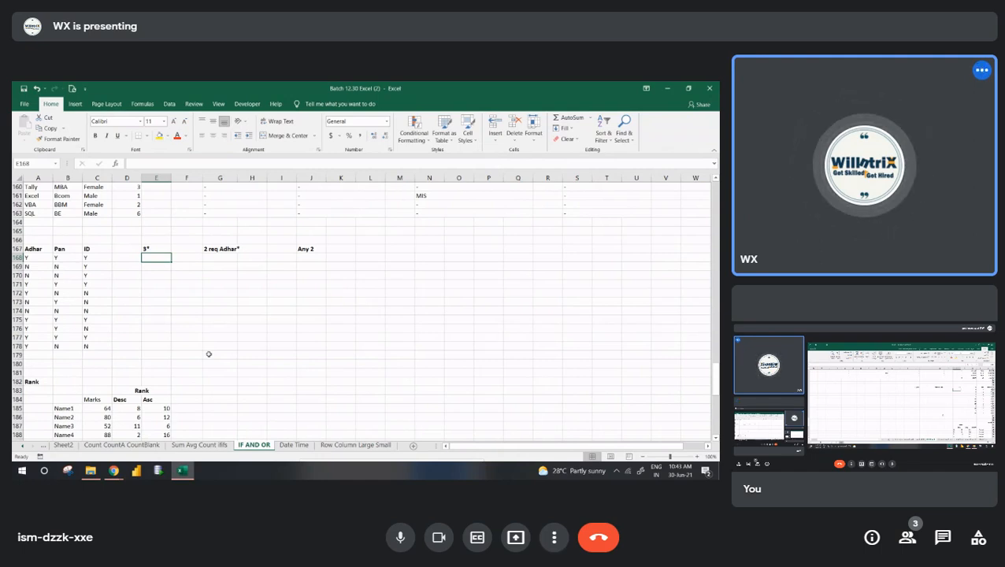
text(=AND()
key(Left)
key(Left)
key(Left)
key(Left)
text(=)
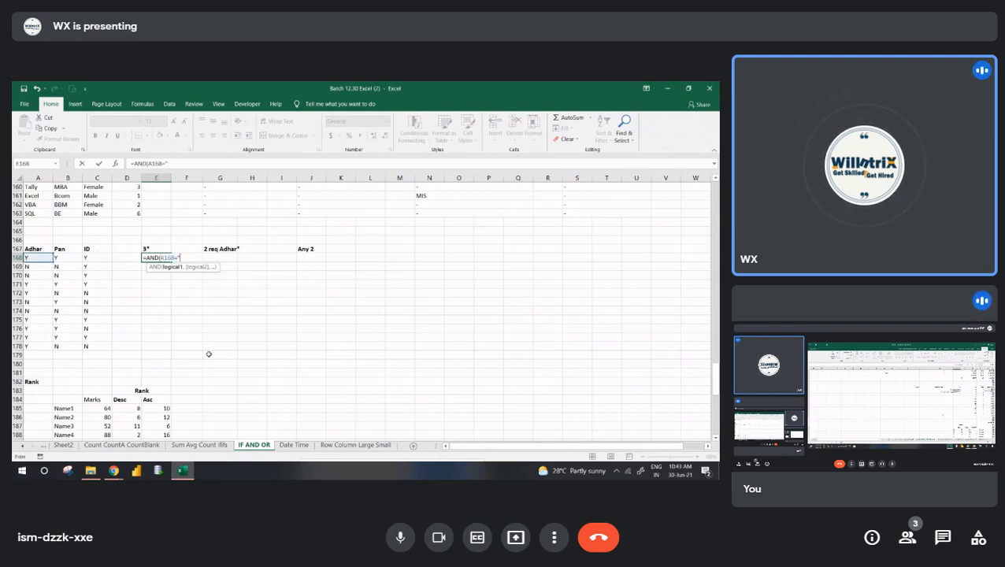
text("Y",)
key(Left)
key(Left)
key(Left)
text(=")
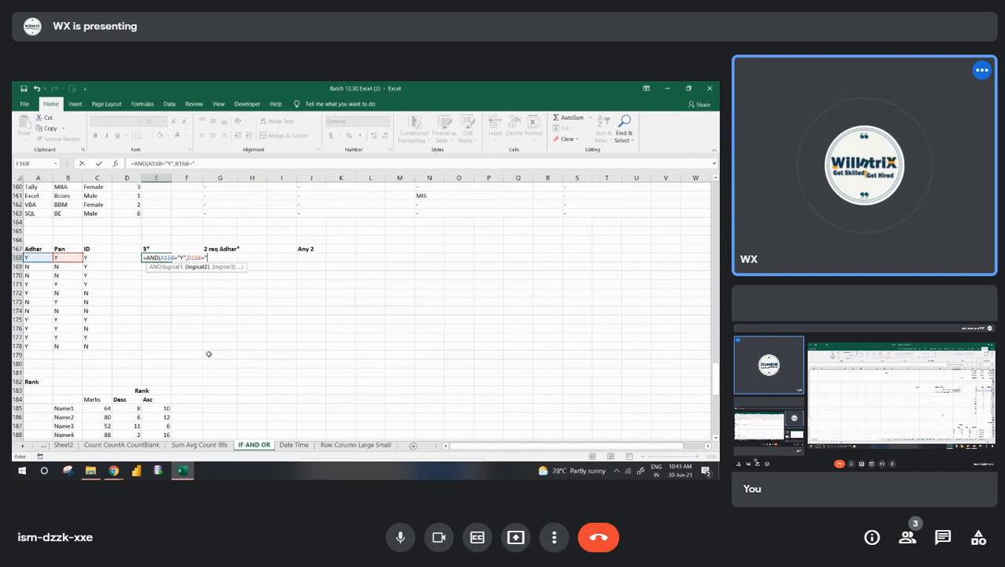
text(Y",)
key(Left)
key(Left)
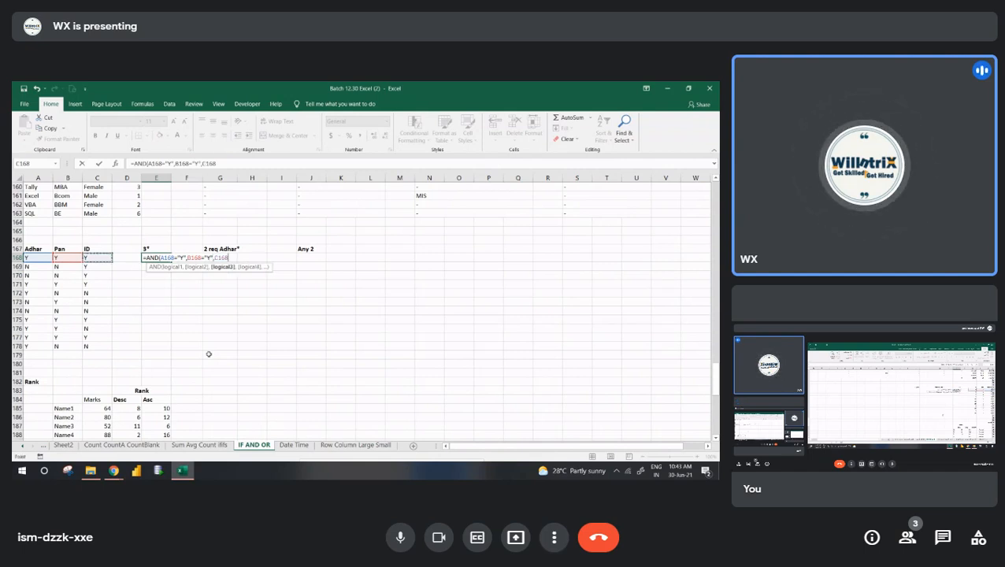
text(="Y"))
key(Return)
- Fill the E168 formula down the 3* column to row 178
key(Up)
key(shift+Down)
key(shift+Down)
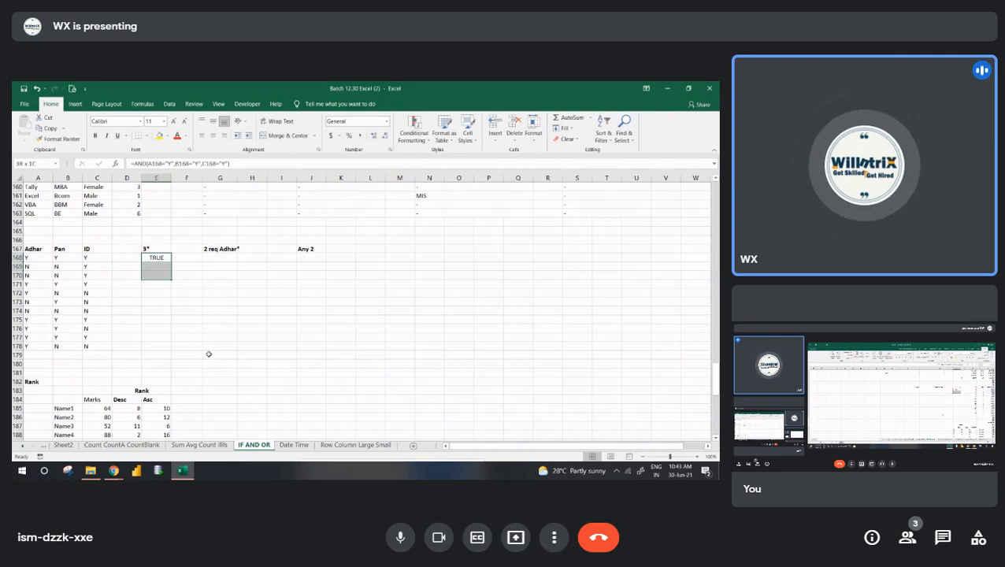
key(shift+Down)
key(shift+Down)
key(shift+Down)
key(shift+Down)
key(shift+Down)
key(shift+Down)
key(shift+Down)
key(shift+Down)
key(ctrl+d)
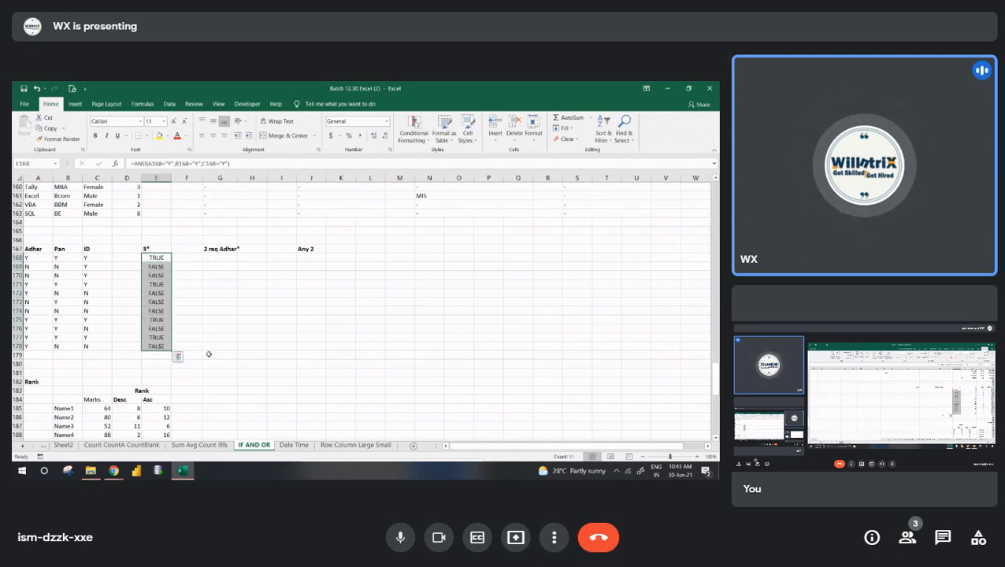
- Enter =AND(A168="Y",OR(B168="Y",C168="Y")) in G168 under the 2 req Adhar* heading
key(Right)
key(Right)
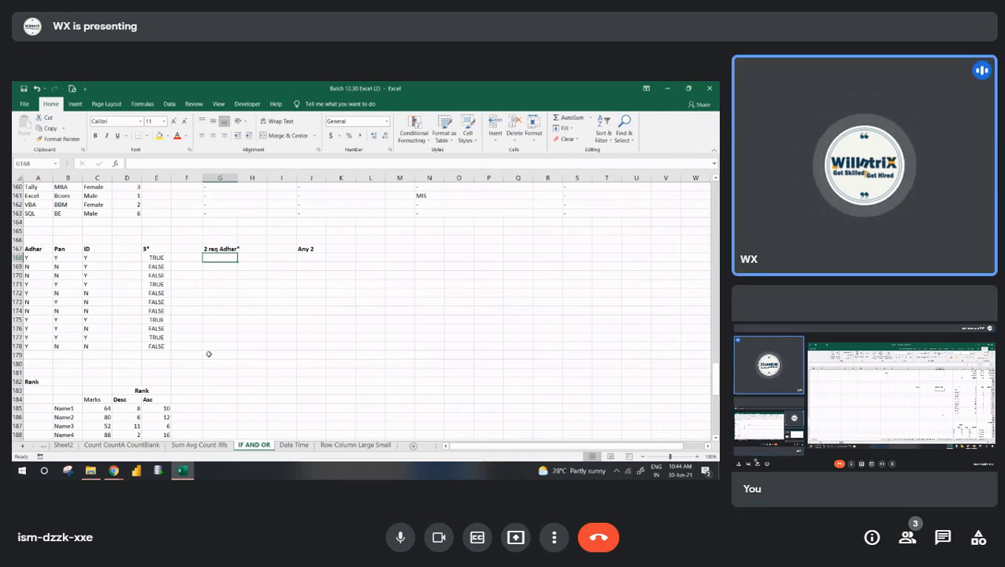
text(and()
key(Left)
key(Left)
key(Left)
key(Left)
key(Left)
key(Left)
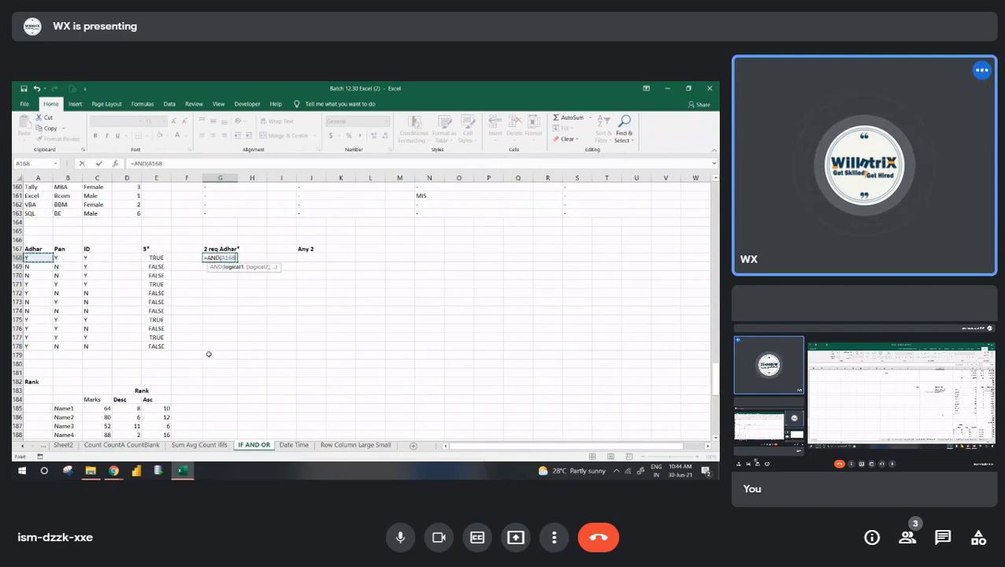
text(="Y",OR()
key(Left)
key(Left)
key(Left)
key(Left)
key(Left)
text(=")
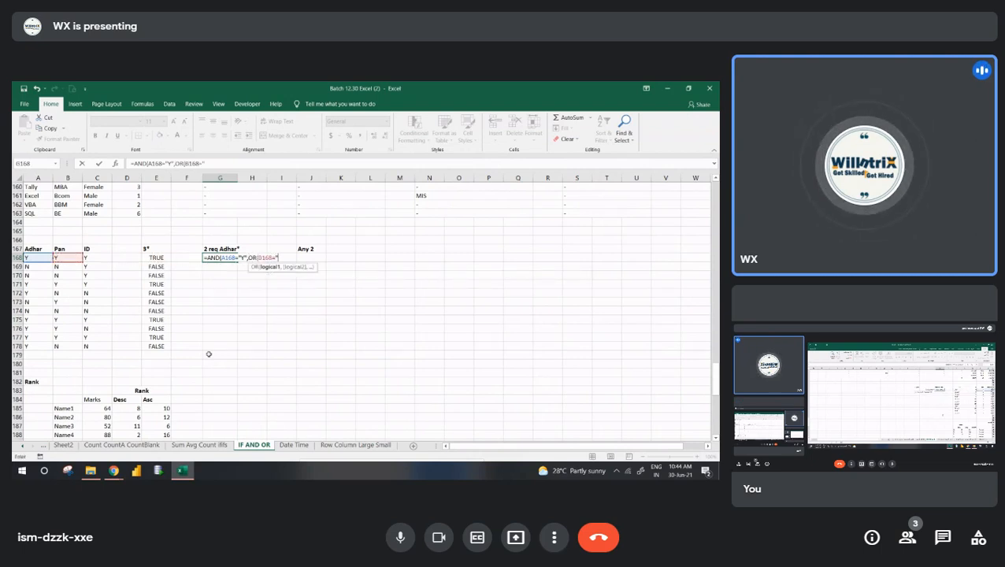
text(Y",)
key(Left)
key(Left)
key(Left)
key(Left)
text(=)
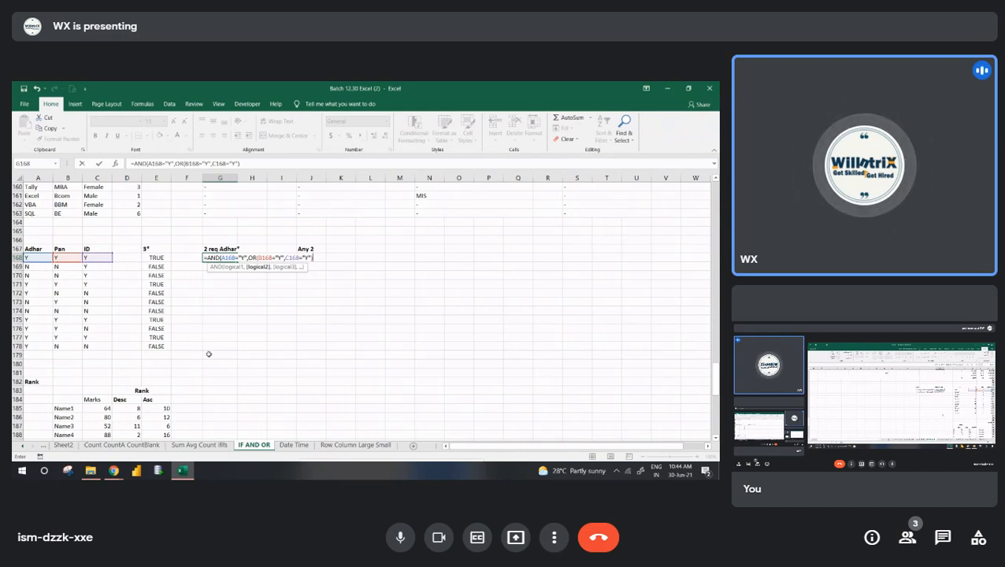
key(ctrl+Return)
key(Return)
- Fill the G168 formula down the 2 req Adhar* column to row 178
key(shift+Down)
key(shift+Down)
key(shift+Down)
key(shift+Down)
key(shift+Down)
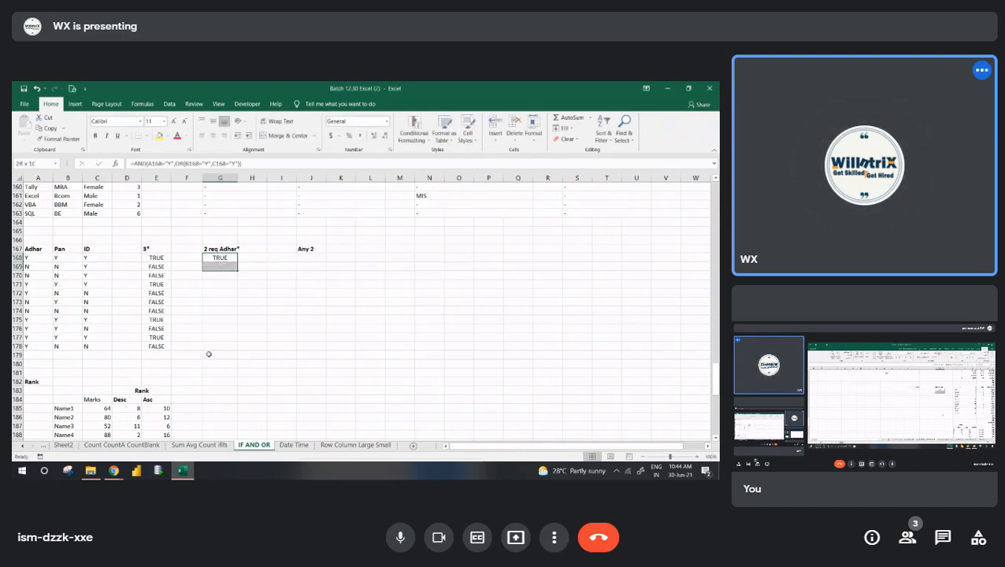
key(shift+Down)
key(shift+Down)
key(shift+Down)
key(shift+Down)
key(shift+Down)
key(ctrl+d)
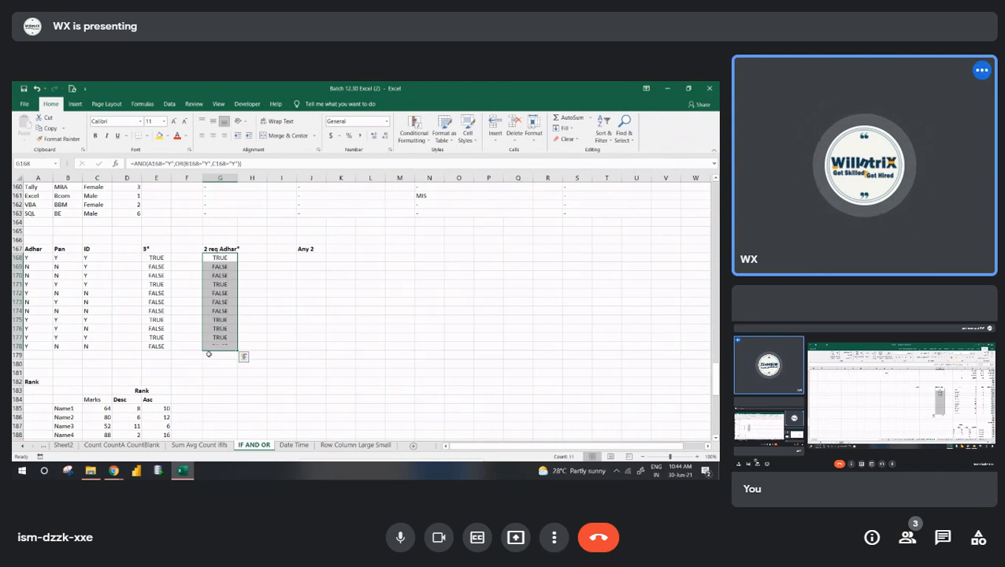
- Examine the possible document pairs, Adhar with Pan and Pan with ID, in A167:C178 for the Any 2 condition
key(Right)
key(Right)
key(Right)
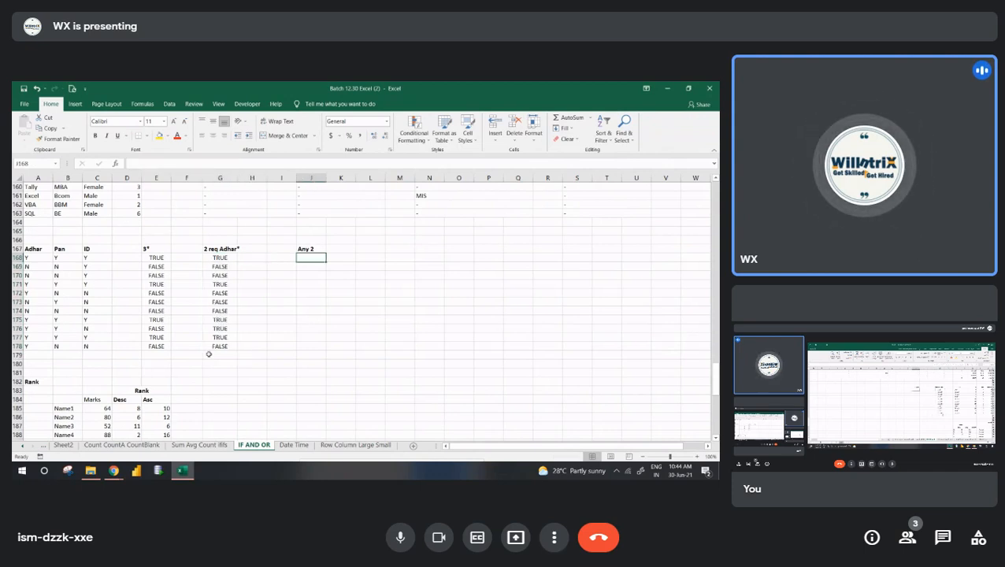
key(Left)
key(Home)
key(Up)
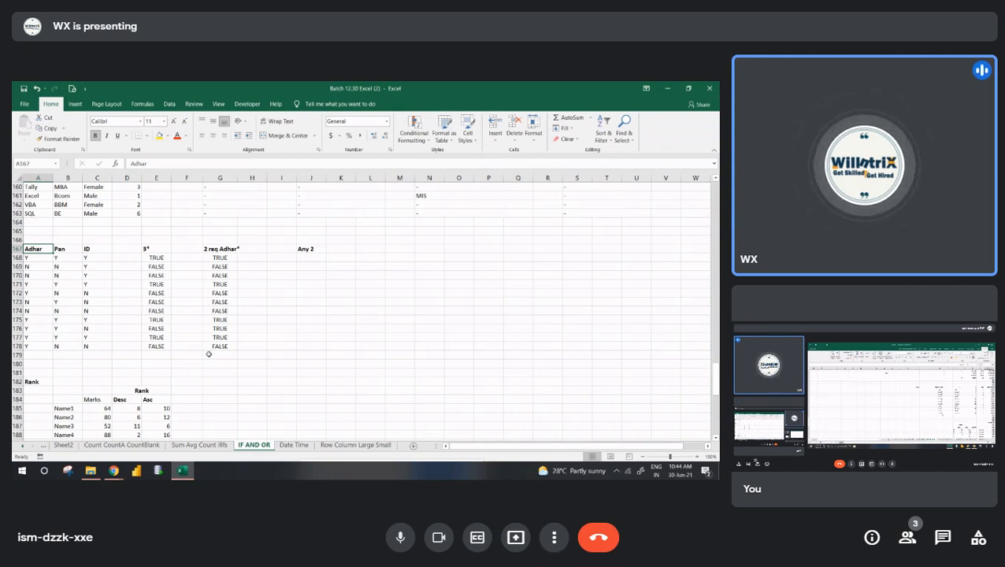
drag(37, 249, 68, 346)
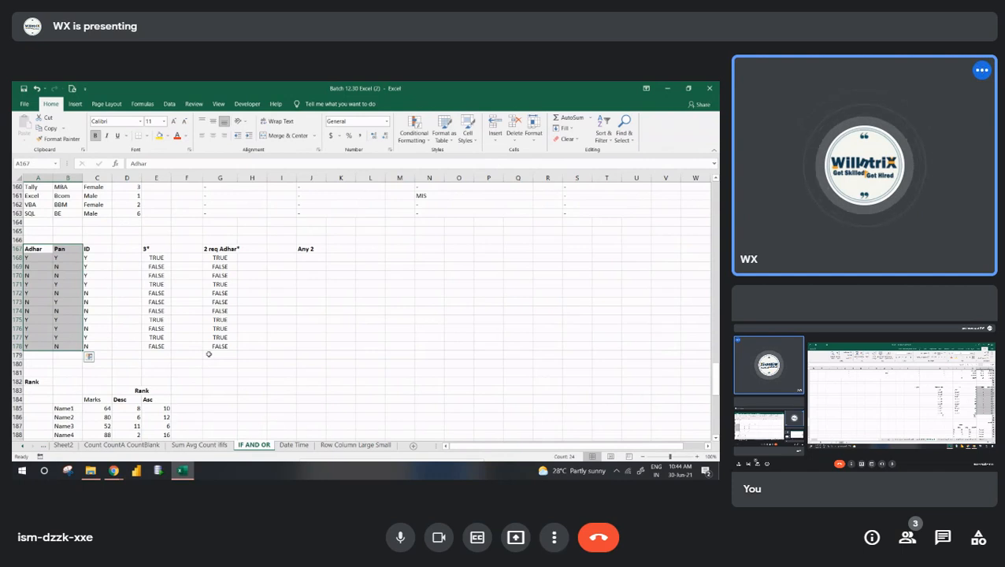
drag(67, 249, 97, 346)
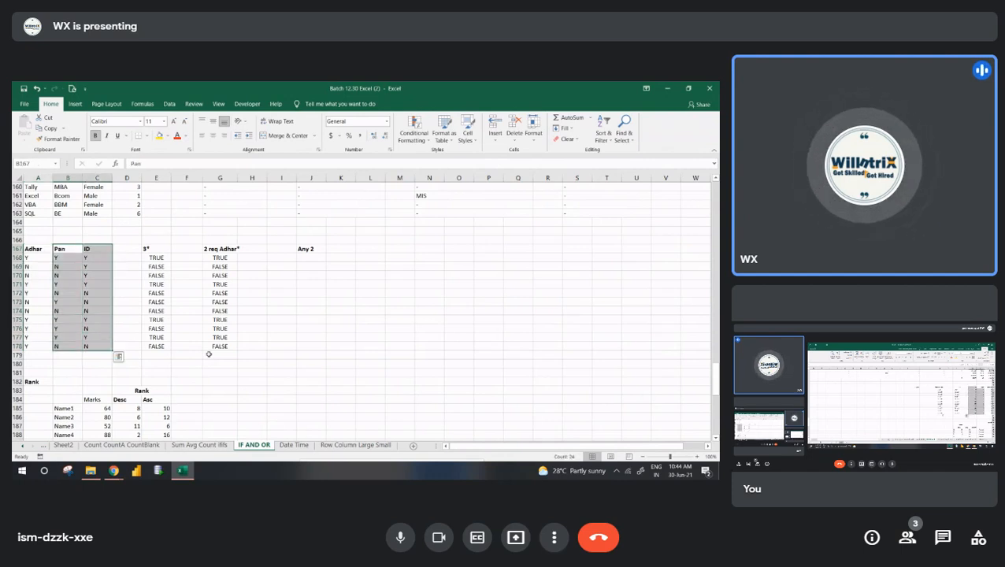
key(Right)
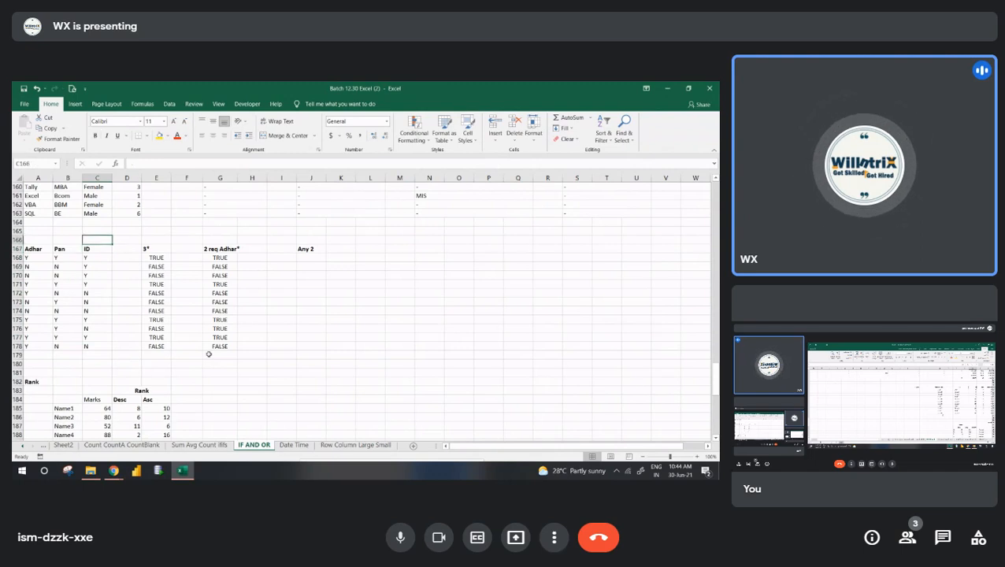
key(Left)
key(Left)
key(Right)
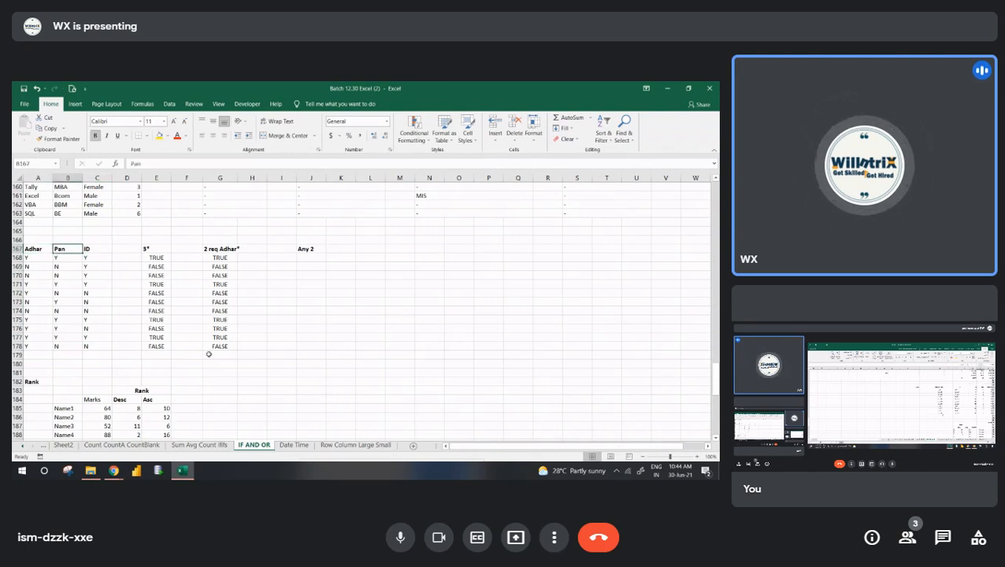
- Start an OR formula in J168 under Any 2 with AND(A168="Y",B168="Y") as its first condition
key(Right)
key(Right)
key(Right)
key(Right)
key(Right)
key(Right)
key(Right)
key(Right)
key(Down)
text(=)
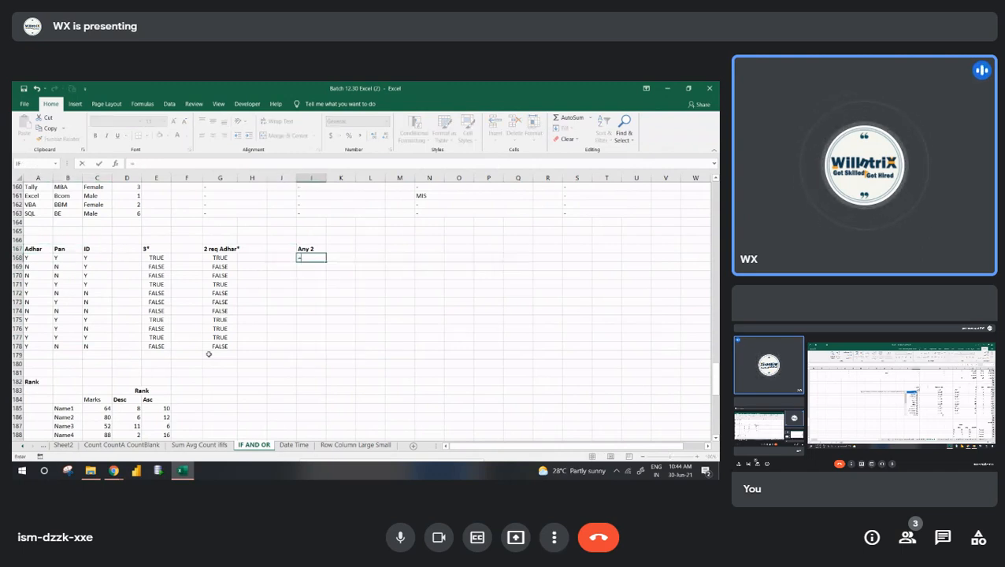
text(OR(AND()
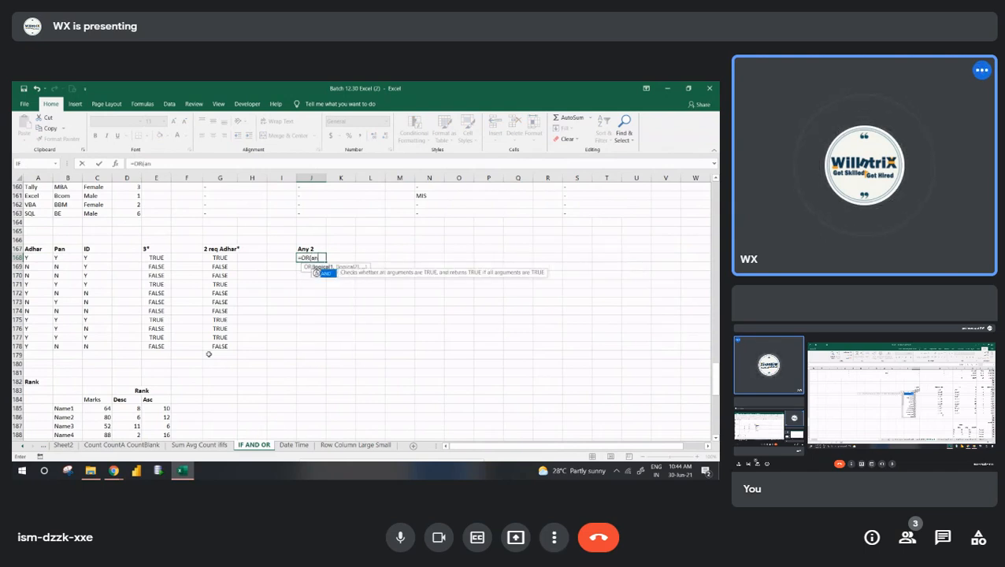
key(Left)
key(Left)
key(Left)
key(Left)
key(Left)
key(Left)
key(Left)
key(Left)
key(Left)
text(="Y",)
key(Left)
key(Left)
key(Left)
key(Left)
key(Left)
key(Left)
key(Left)
key(Left)
text(="Y"),AND()
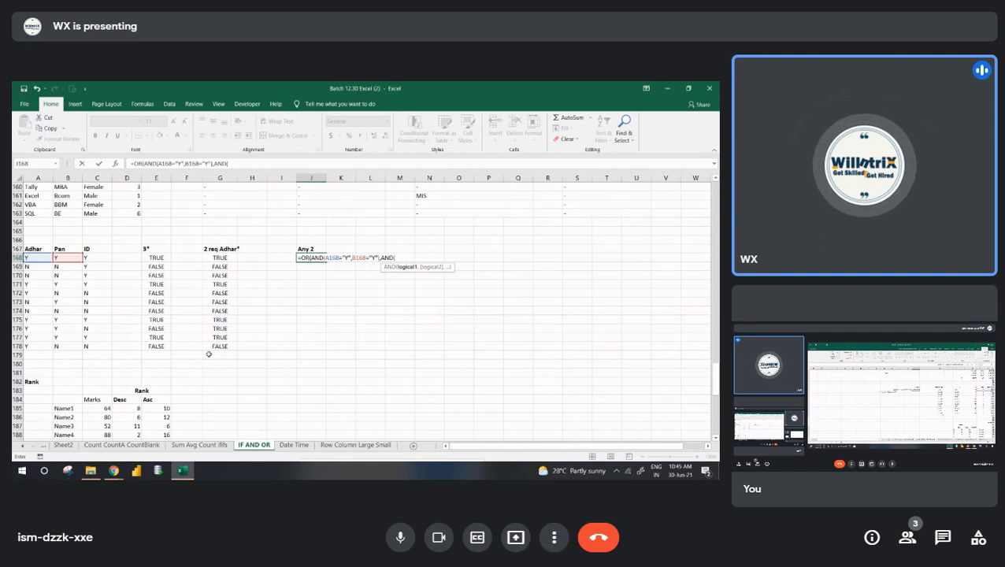
- Add AND(B168="Y",C168="Y") as the second condition of the OR formula in J168
key(Left)
key(Left)
key(Left)
key(Left)
key(Left)
key(Left)
key(Left)
key(Left)
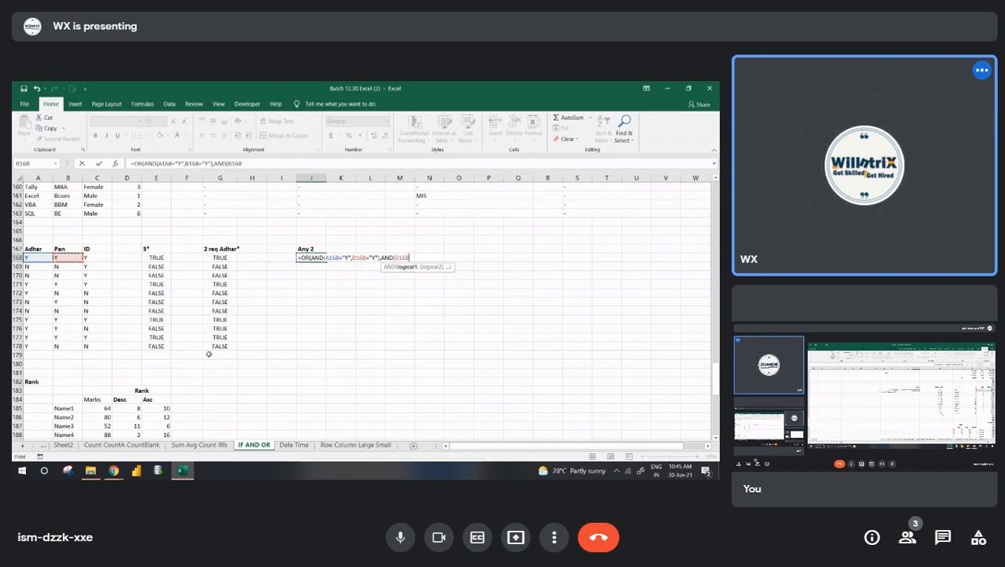
text(="Y",)
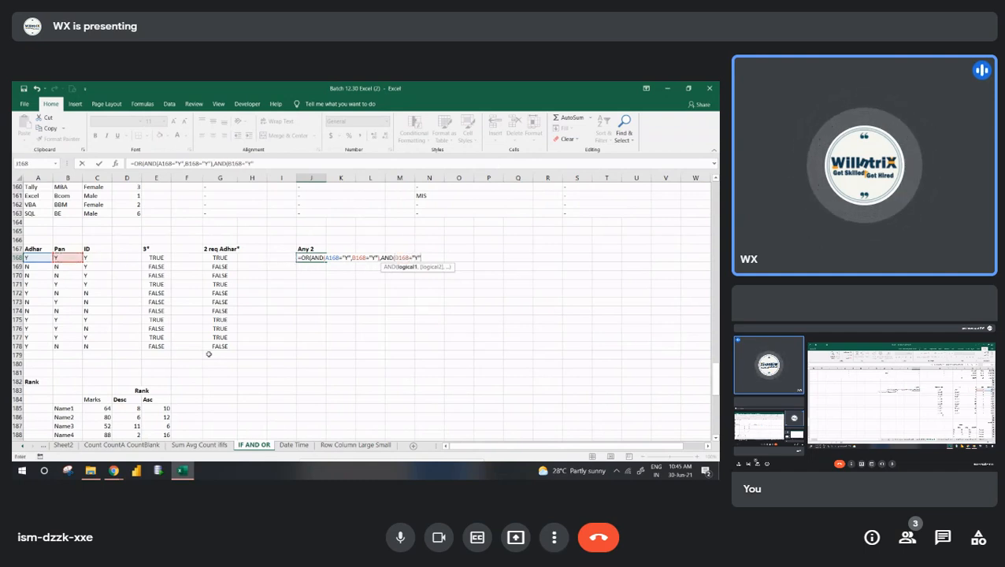
key(Left)
key(Left)
key(Left)
key(Left)
key(Left)
key(Left)
key(Left)
key(Left)
key(Right)
text(="Y"),an)
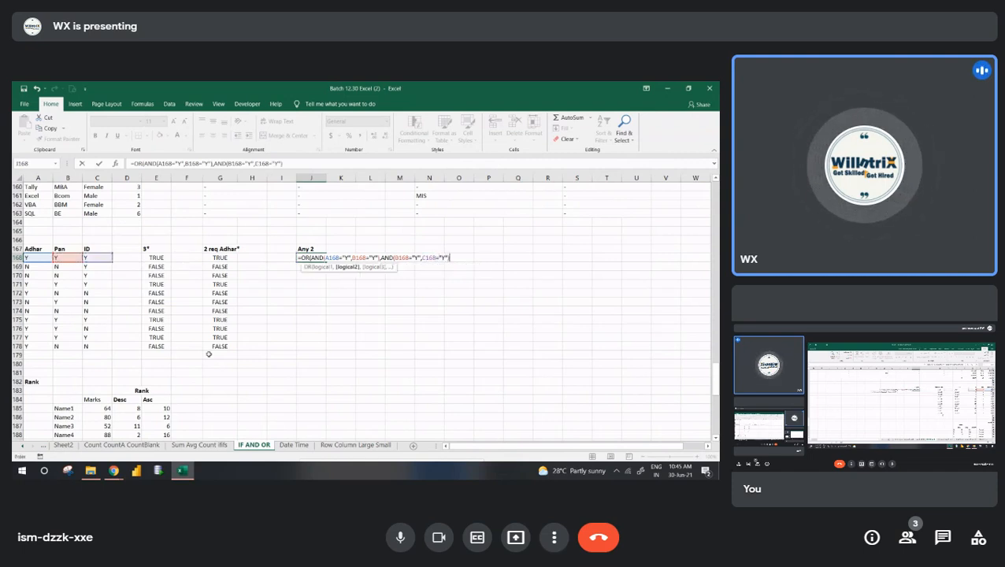
text(d()
- Add AND(C168="Y",A168="Y") as the third condition of the OR formula in J168 and commit the formula
key(Left)
key(Left)
key(Left)
key(Left)
key(Left)
key(Left)
key(Left)
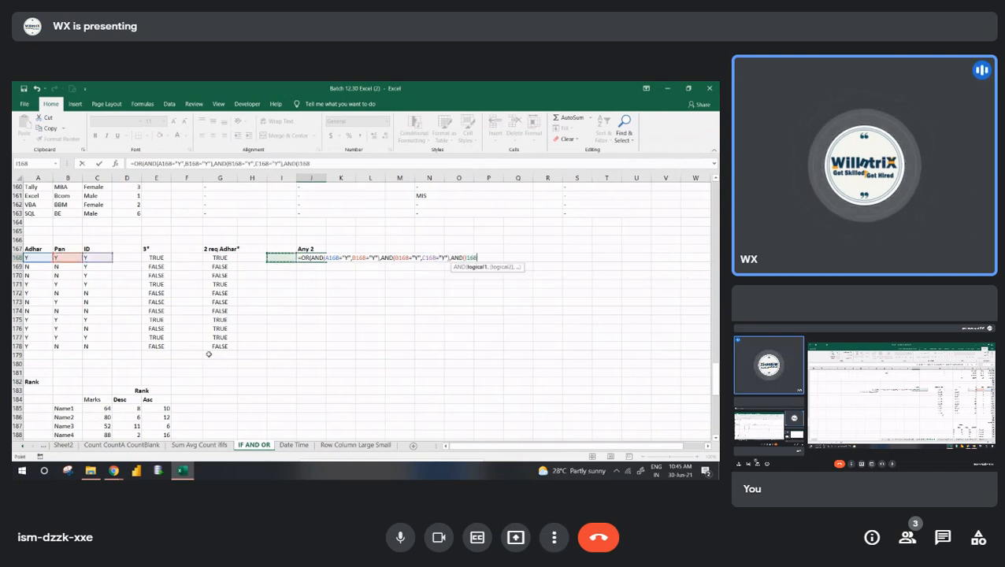
text(="Y",)
key(Left)
key(Left)
key(Left)
key(Left)
key(Left)
key(Left)
key(Left)
key(Left)
key(Left)
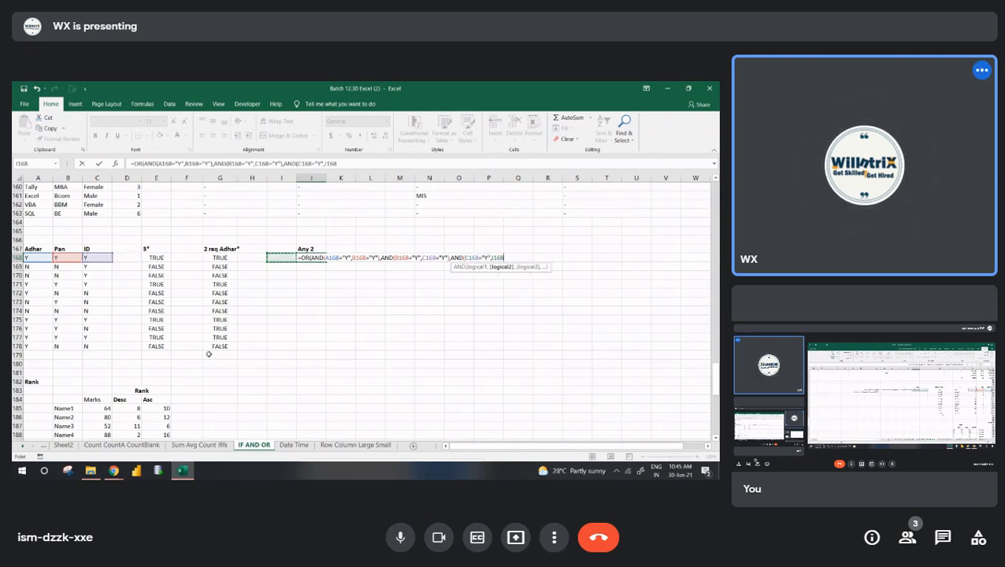
text(="Y"))
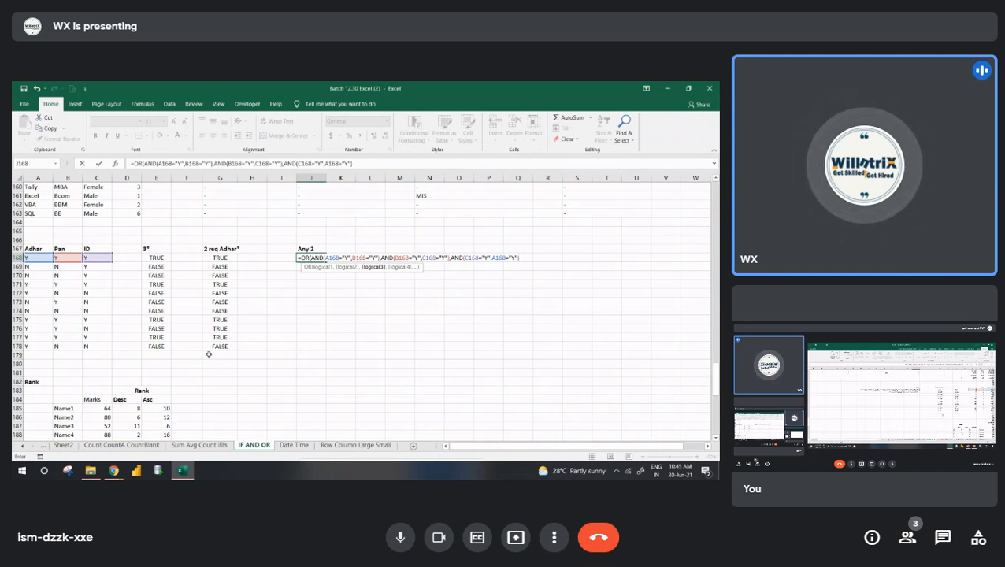
key(Return)
key(Return)
- Fill the J168 formula down the Any 2 column to row 178
key(Up)
key(shift+Down)
key(shift+Down)
key(shift+Down)
key(shift+Down)
key(shift+Down)
key(shift+Down)
key(shift+Down)
key(shift+Down)
key(shift+Down)
key(shift+Down)
key(ctrl+d)
- Look through the Rank, IS-function and Round tables that follow the document table
key(Down)
key(Down)
key(Down)
key(Down)
key(Down)
key(Down)
key(Down)
key(Down)
key(Down)
key(Down)
key(Down)
key(Down)
key(Down)
key(Down)
key(Down)
key(Down)
key(Down)
key(Down)
key(Down)
key(Down)
key(Down)
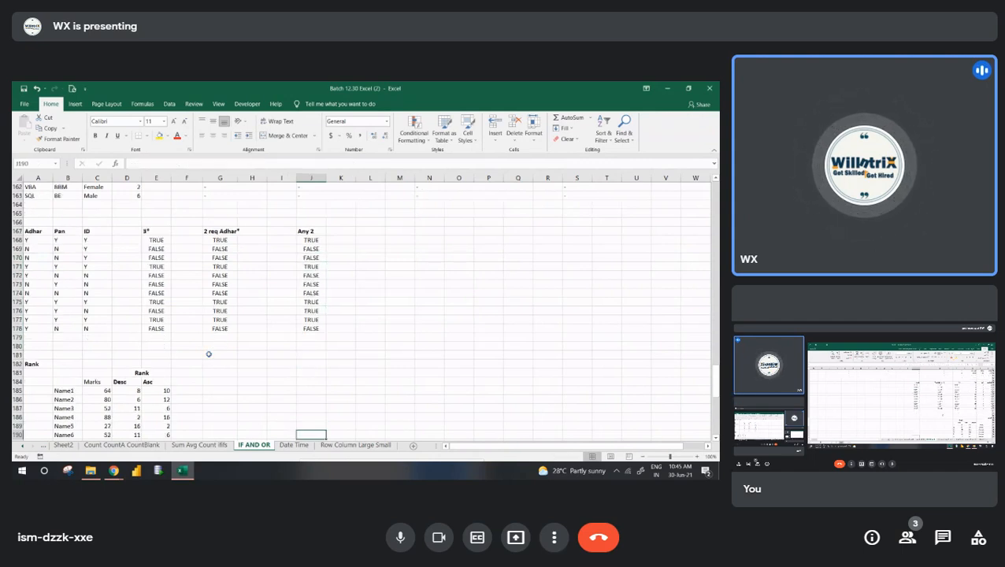
key(Left)
key(Left)
key(Left)
key(Left)
key(Left)
key(Left)
key(Left)
key(Left)
key(Down)
key(Down)
key(Down)
key(Down)
key(Down)
key(Down)
key(Down)
key(Down)
key(Down)
key(Down)
key(Down)
key(Down)
key(Down)
key(Down)
key(Down)
key(Down)
key(Down)
key(Down)
key(Down)
key(Down)
key(Down)
key(Down)
key(Down)
key(Down)
key(Down)
key(Down)
key(Down)
key(Down)
key(Down)
key(Down)
key(Down)
key(Down)
key(Down)
key(Down)
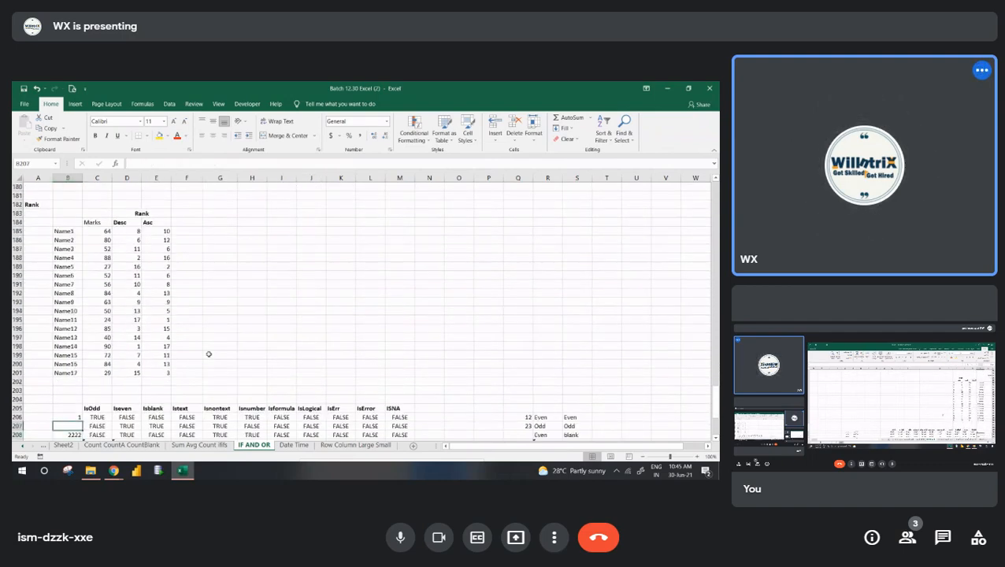
key(Down)
key(Down)
key(Down)
key(Down)
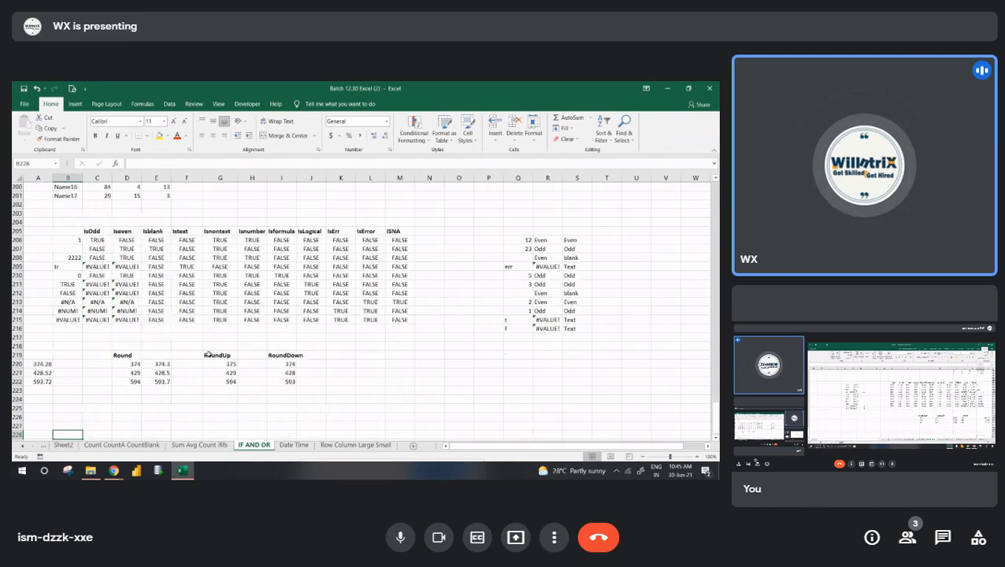
key(Up)
key(Up)
key(Up)
key(Up)
key(Up)
key(Up)
key(Up)
key(Up)
key(Up)
key(Up)
key(Up)
key(Up)
key(Up)
key(Up)
key(Up)
key(Up)
key(Up)
key(Up)
key(Up)
key(Up)
key(Up)
key(Up)
key(Up)
key(Up)
key(Up)
key(Up)
key(Up)
key(Up)
key(Up)
key(Up)
key(Up)
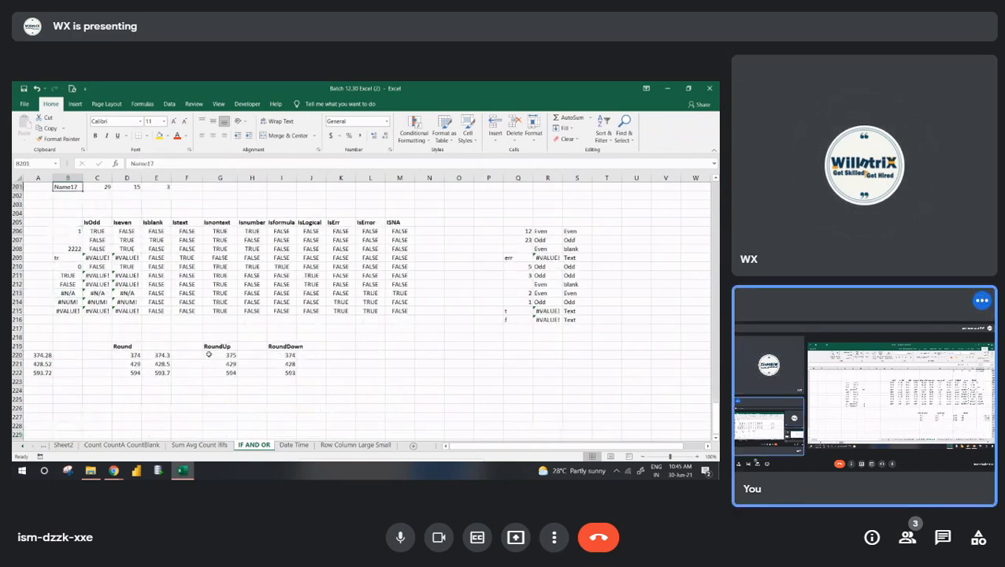
key(Down)
key(Down)
key(Down)
key(Down)
key(Down)
key(Down)
key(Down)
key(Down)
key(Down)
key(Down)
key(Down)
key(Down)
key(Down)
key(Down)
key(Down)
key(Down)
key(Down)
key(Down)
key(Down)
key(Down)
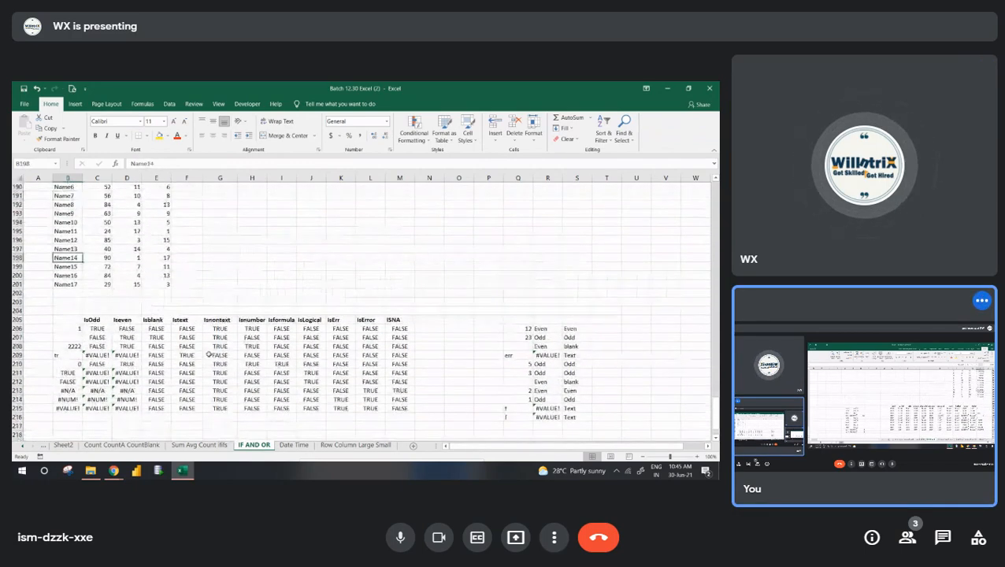
key(Down)
key(Down)
key(Down)
key(Up)
key(Up)
key(Up)
key(Up)
key(Up)
key(Up)
key(Up)
key(Up)
key(Up)
key(Up)
key(Up)
key(Up)
key(Up)
key(Up)
key(Up)
key(Up)
key(Up)
key(Up)
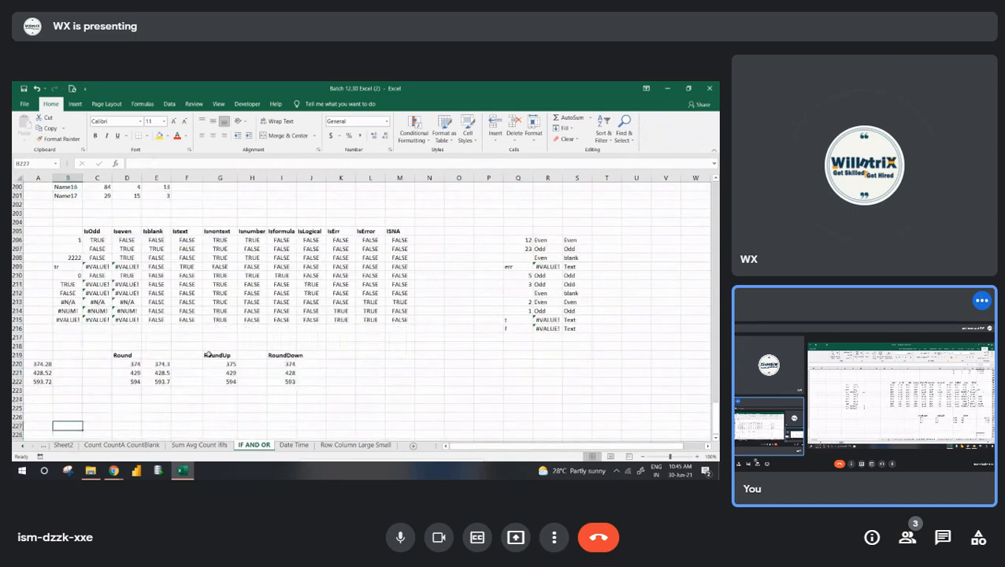
- Examine the Istext formula and the other IS-function results in the table starting at row 205
key(Right)
key(Right)
key(Up)
key(Up)
key(Up)
key(Up)
key(Right)
key(Right)
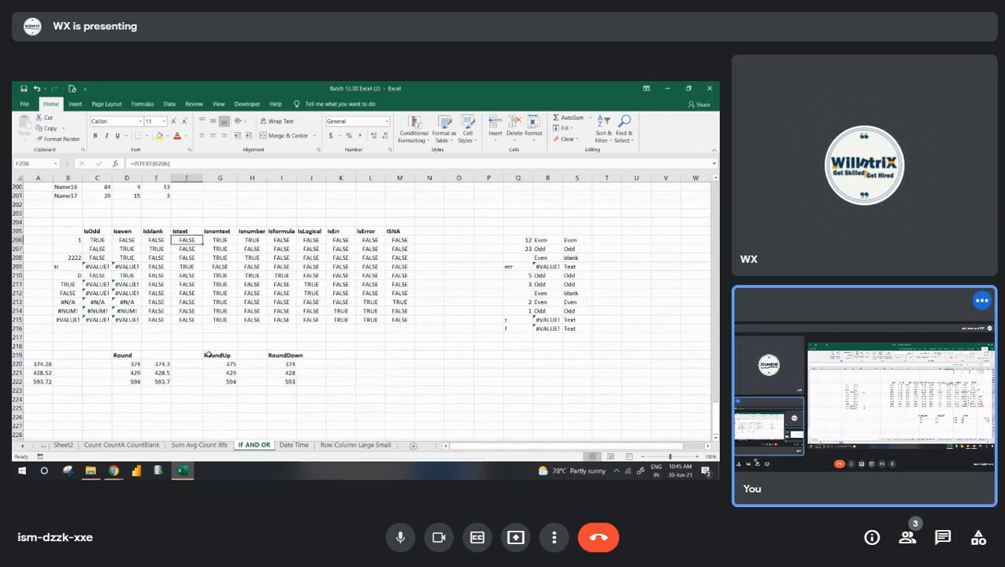
key(Up)
key(Up)
key(Up)
key(Up)
key(Up)
key(Up)
key(Up)
key(Up)
key(Up)
key(Up)
key(Up)
key(Up)
key(Up)
key(Up)
key(Up)
key(Up)
key(Up)
key(Up)
key(Up)
key(Up)
key(Up)
key(Up)
key(Up)
key(Up)
key(Up)
key(Up)
key(Up)
key(Up)
key(Up)
key(Up)
key(Up)
key(Up)
key(Up)
key(Up)
key(Up)
key(Up)
key(Up)
key(Up)
key(Up)
key(Up)
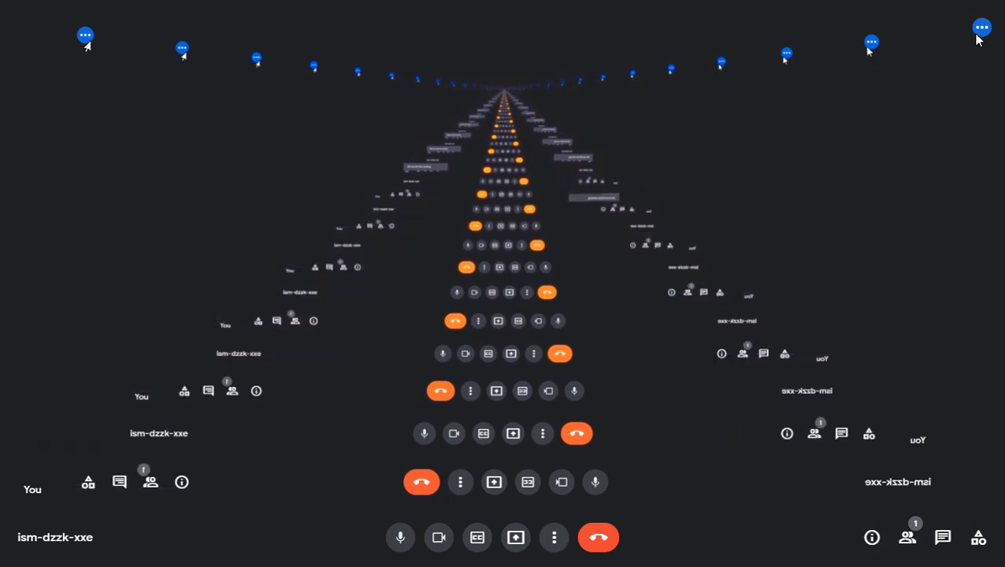
- Close the Google Meet tab and switch to the oCam recorder window
key(F11)
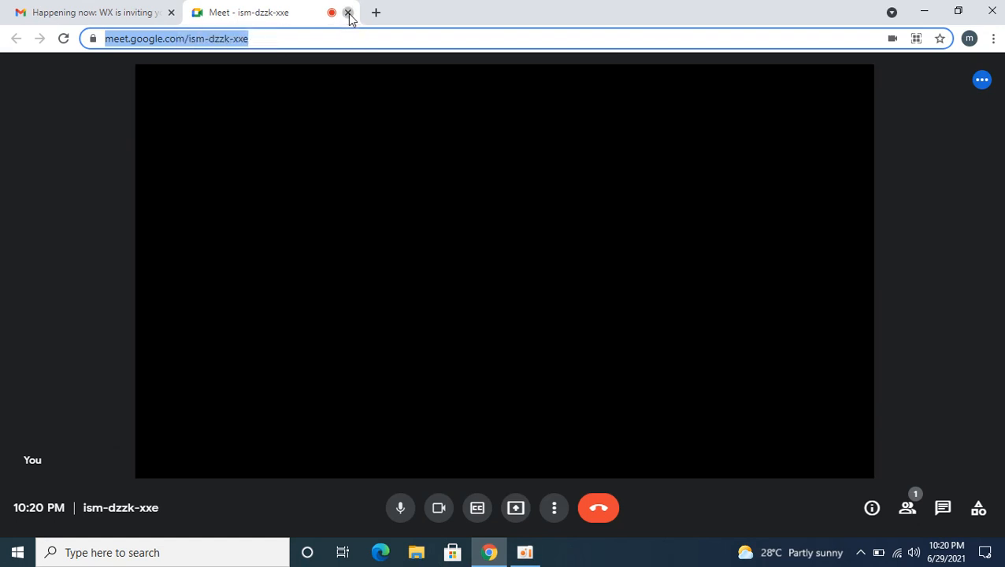
click(348, 14)
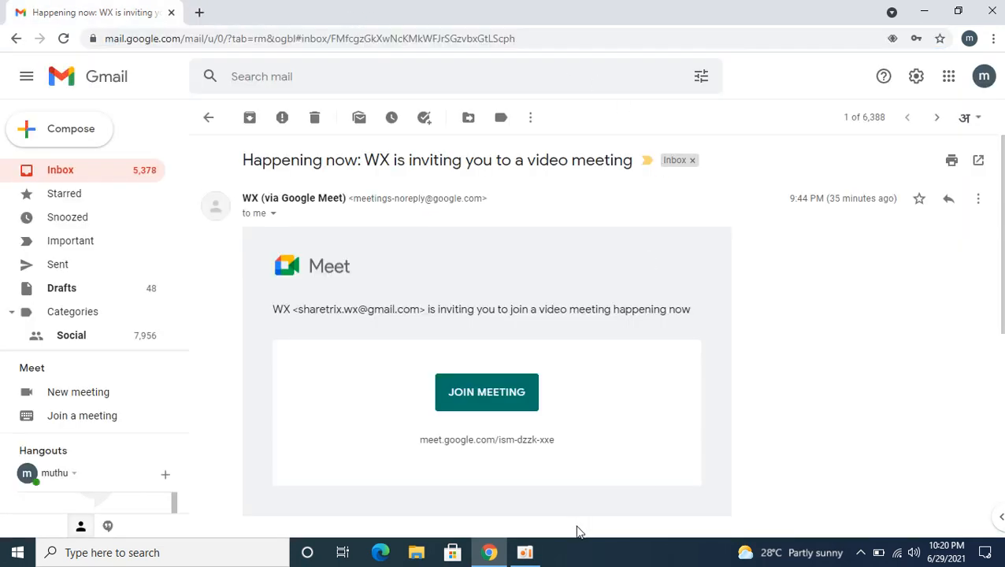
click(525, 554)
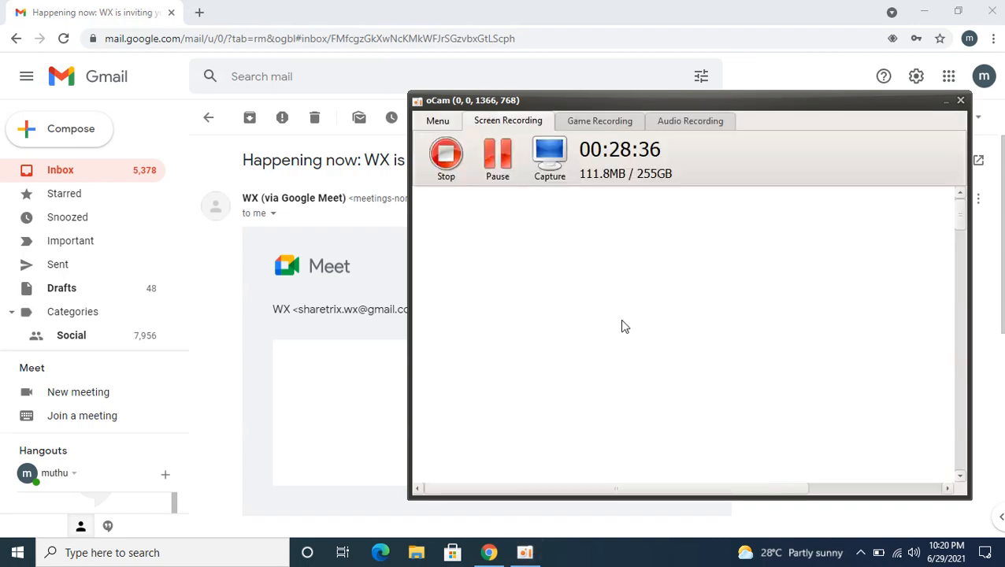